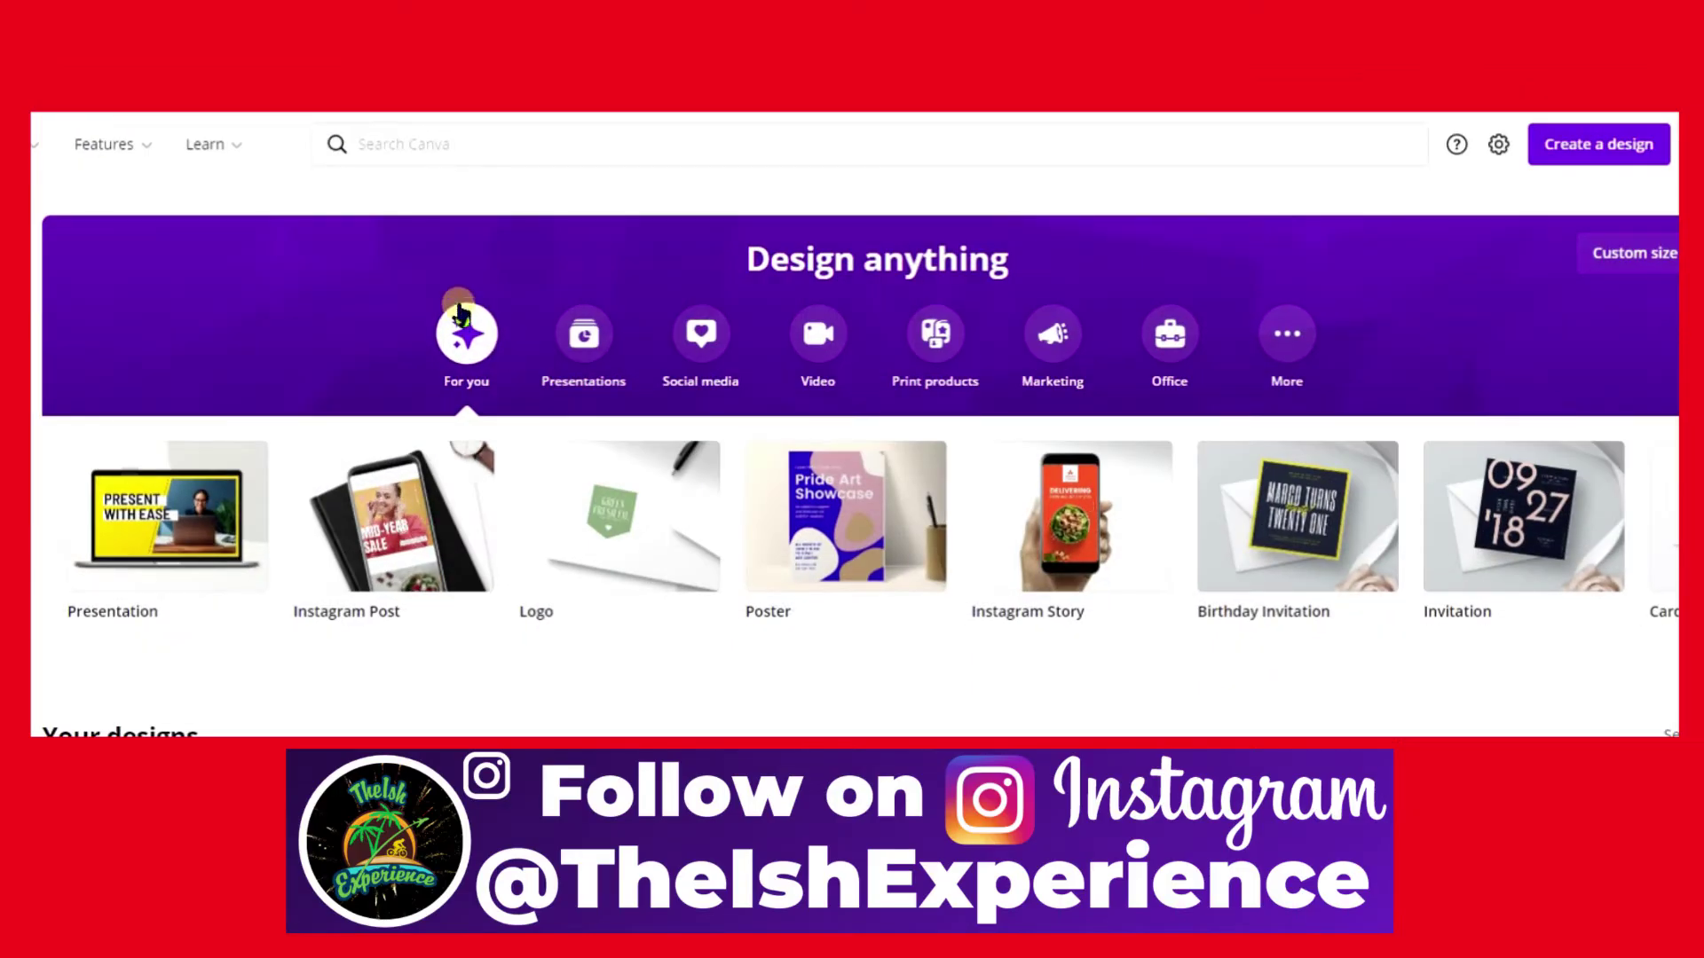
Step: Create a new blank Presentation design and open the stock video library
{"action": "left_click", "coordinate": [1584, 147]}
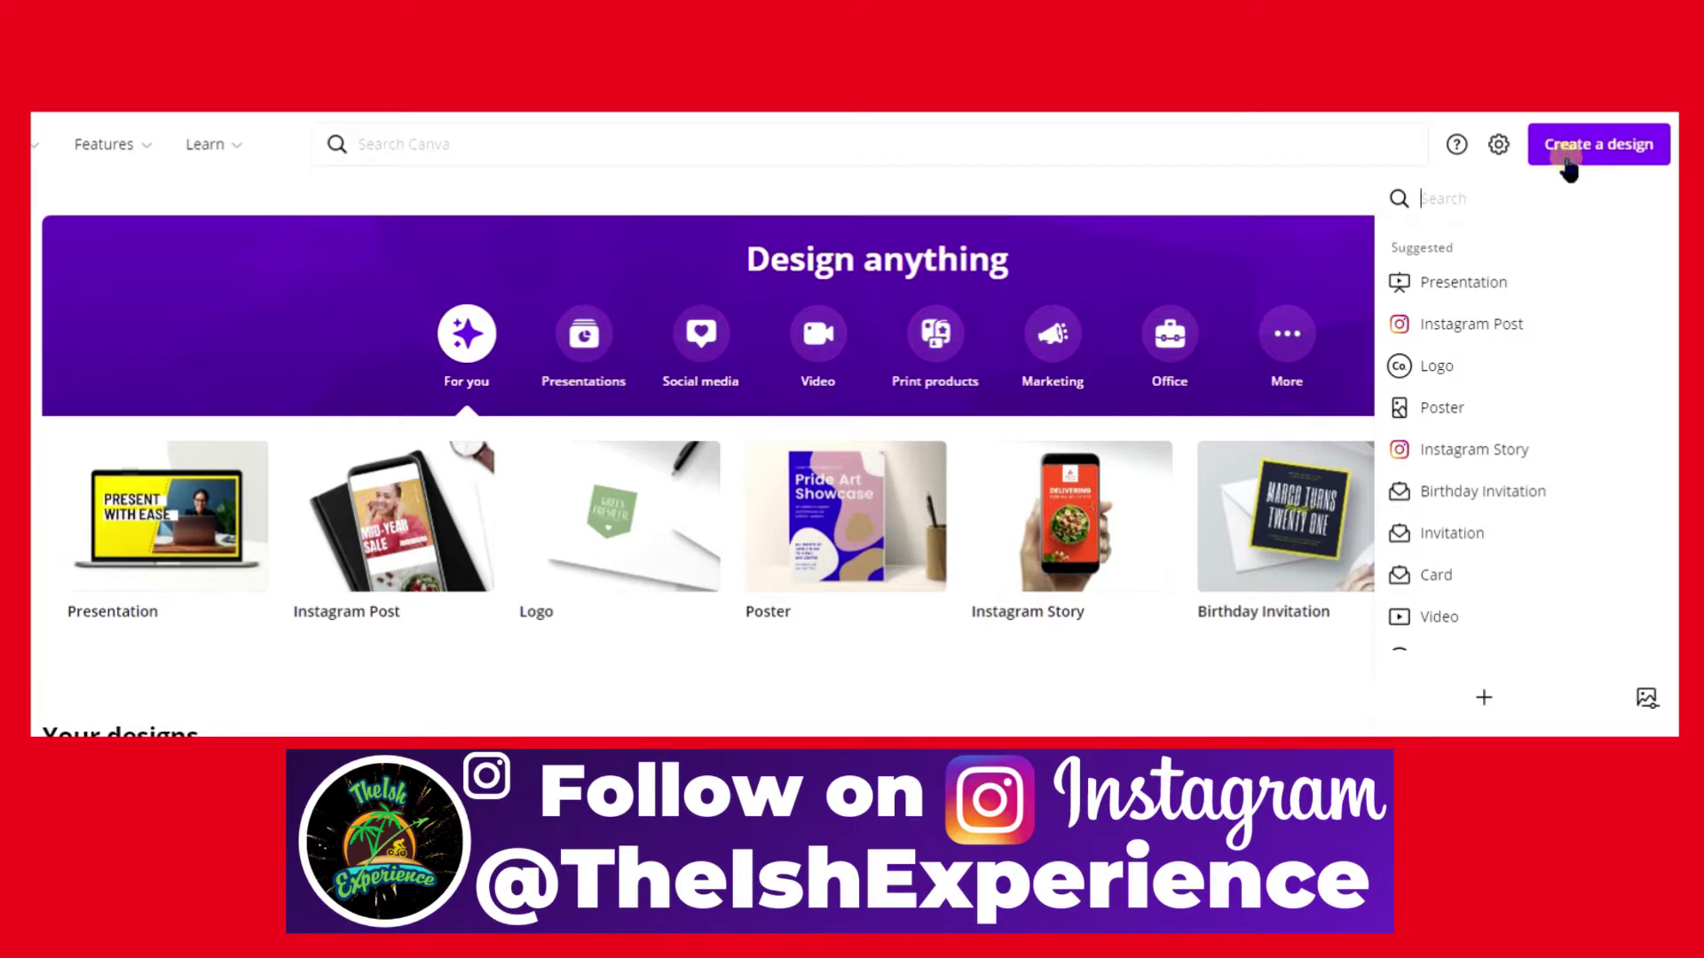
{"action": "left_click", "coordinate": [1506, 284]}
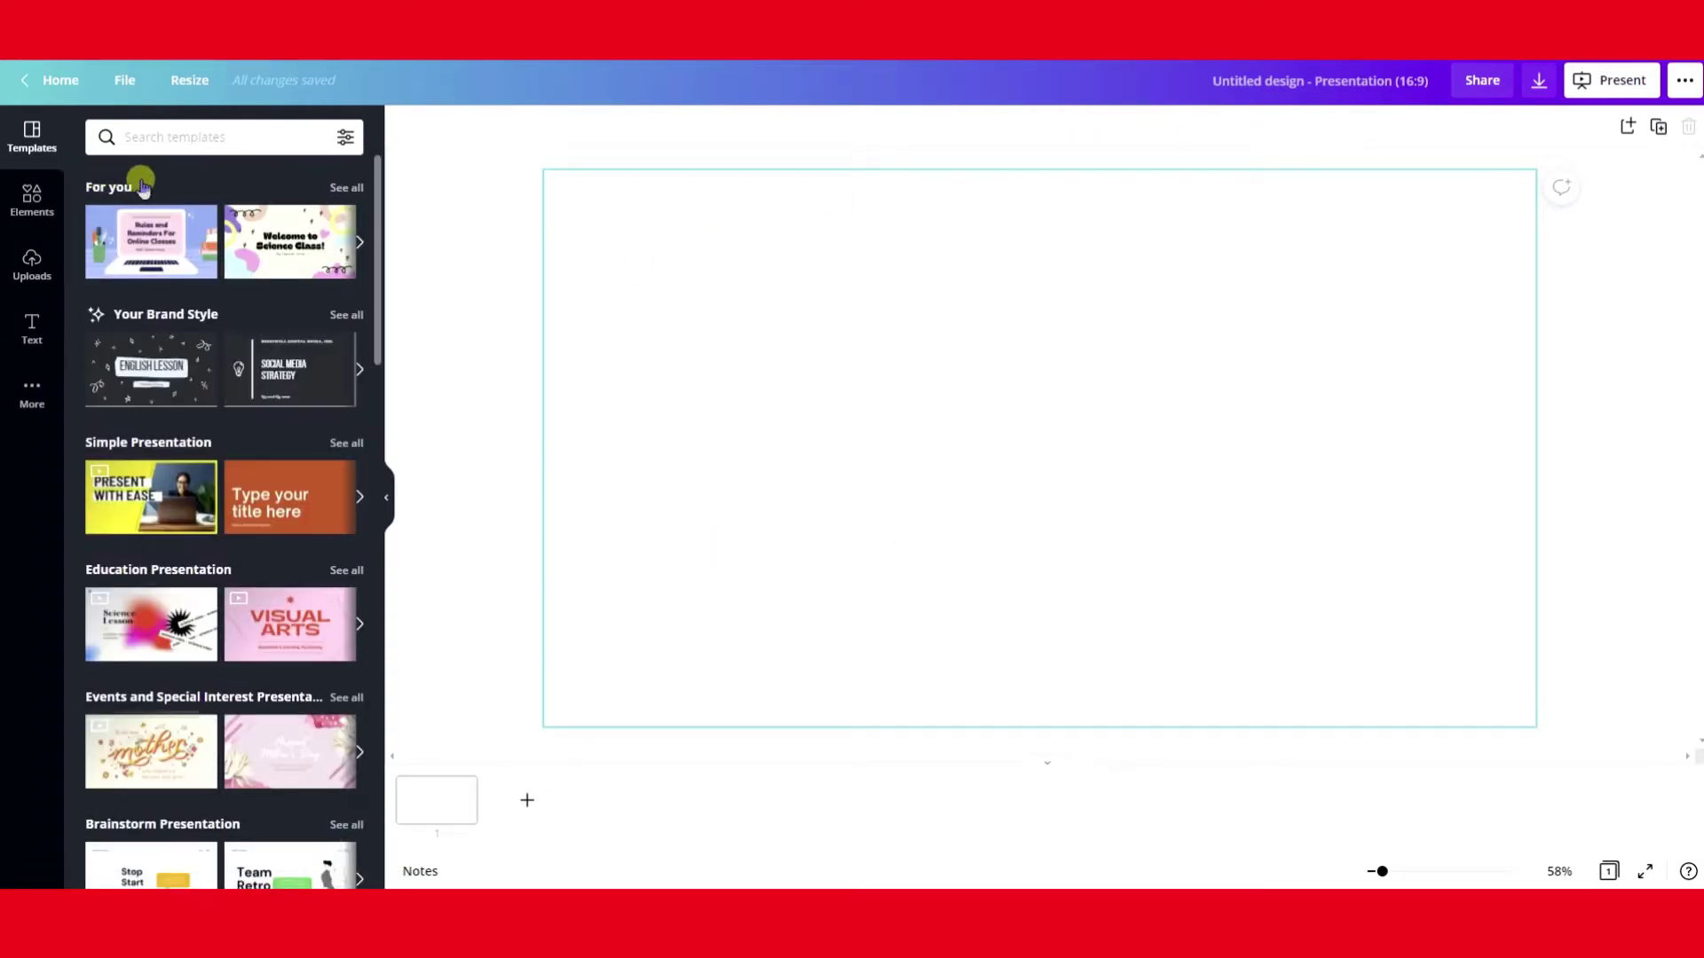
{"action": "left_click", "coordinate": [32, 391]}
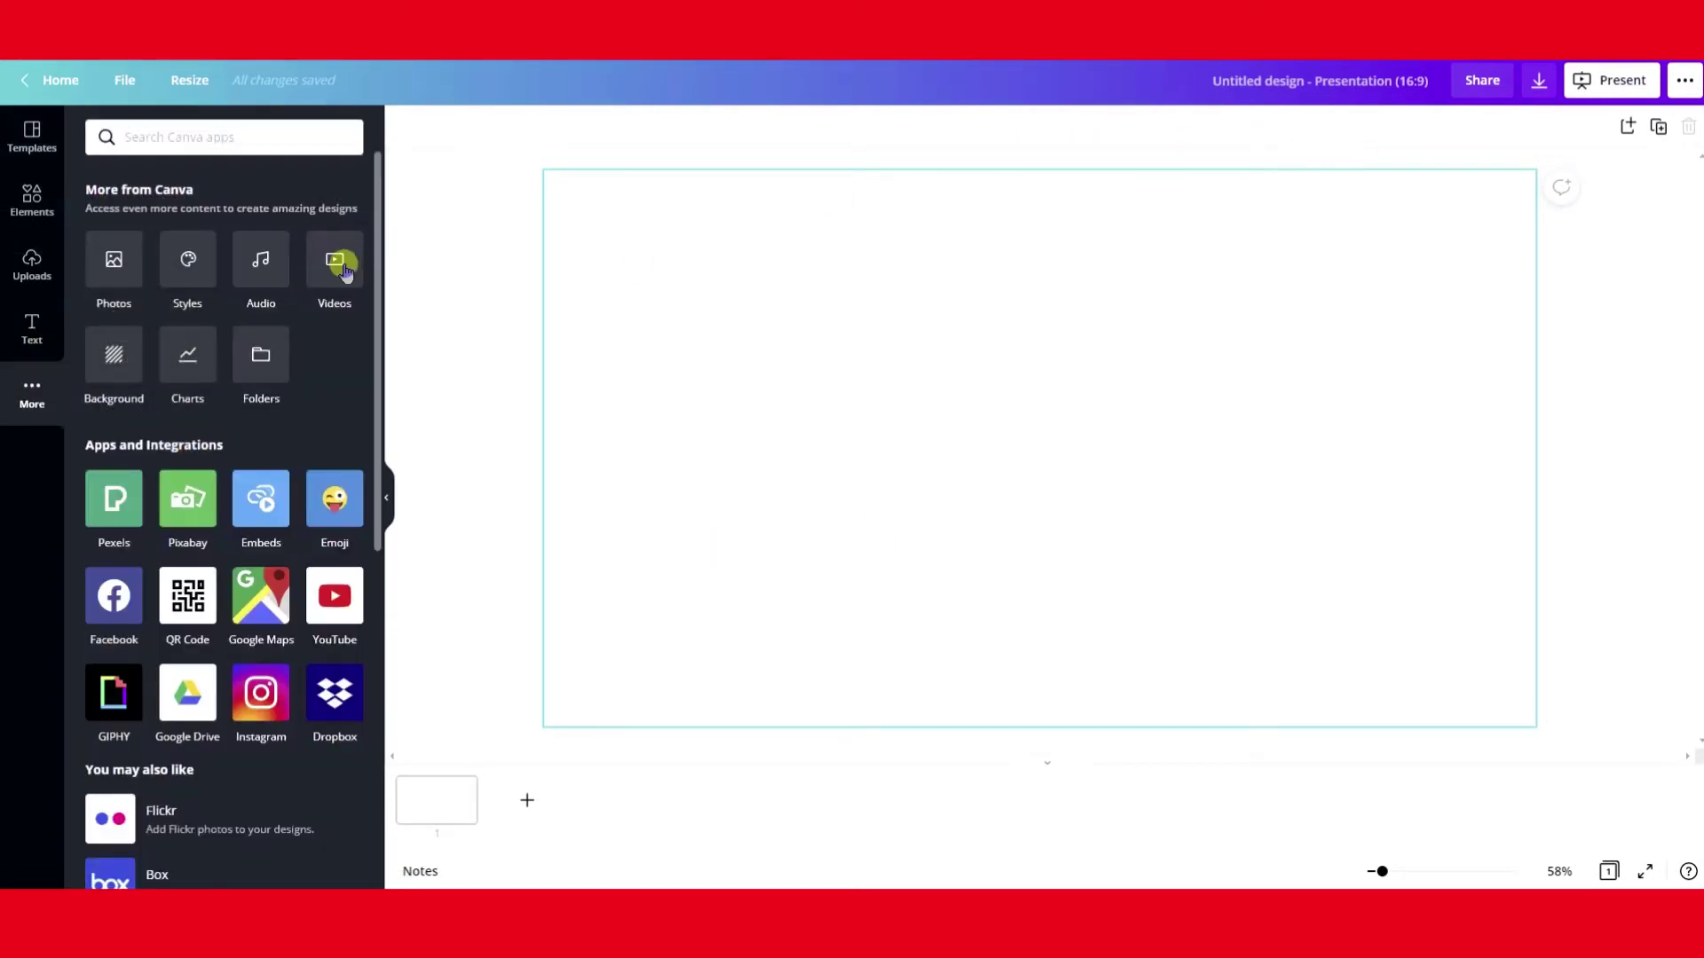
{"action": "left_click", "coordinate": [336, 264]}
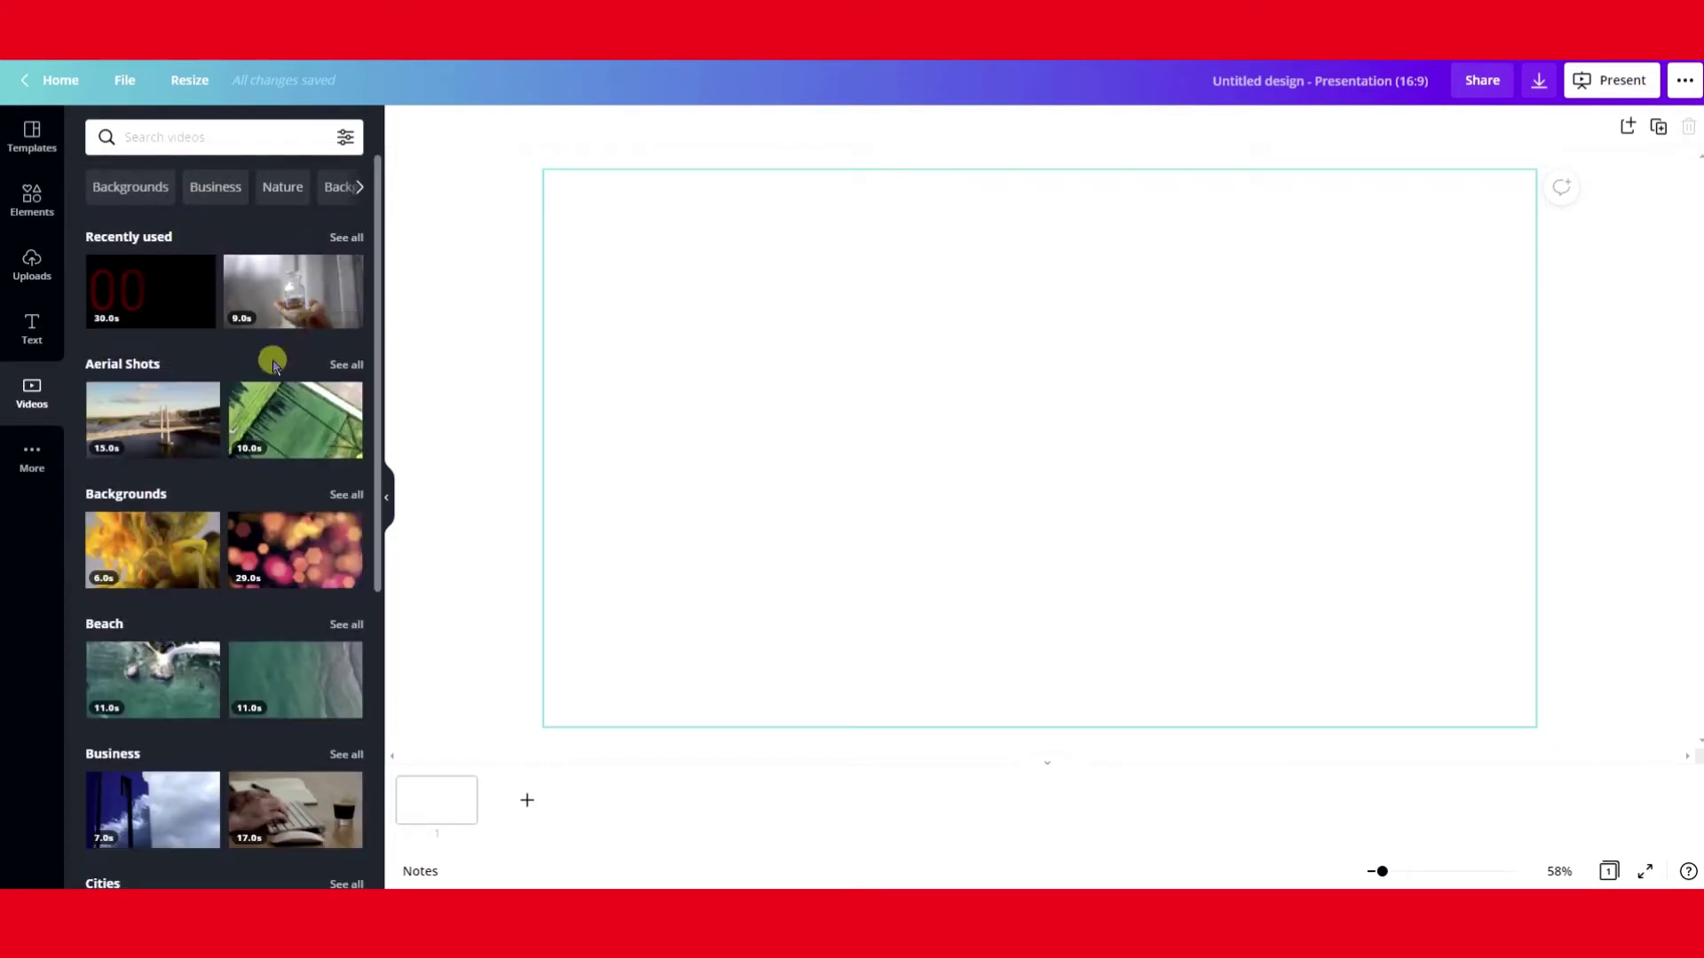
Step: Search the stock videos for "countdown" and filter the results to Free items only
{"action": "left_click", "coordinate": [190, 139]}
{"action": "type", "text": "countdown"}
{"action": "key", "text": "Return"}
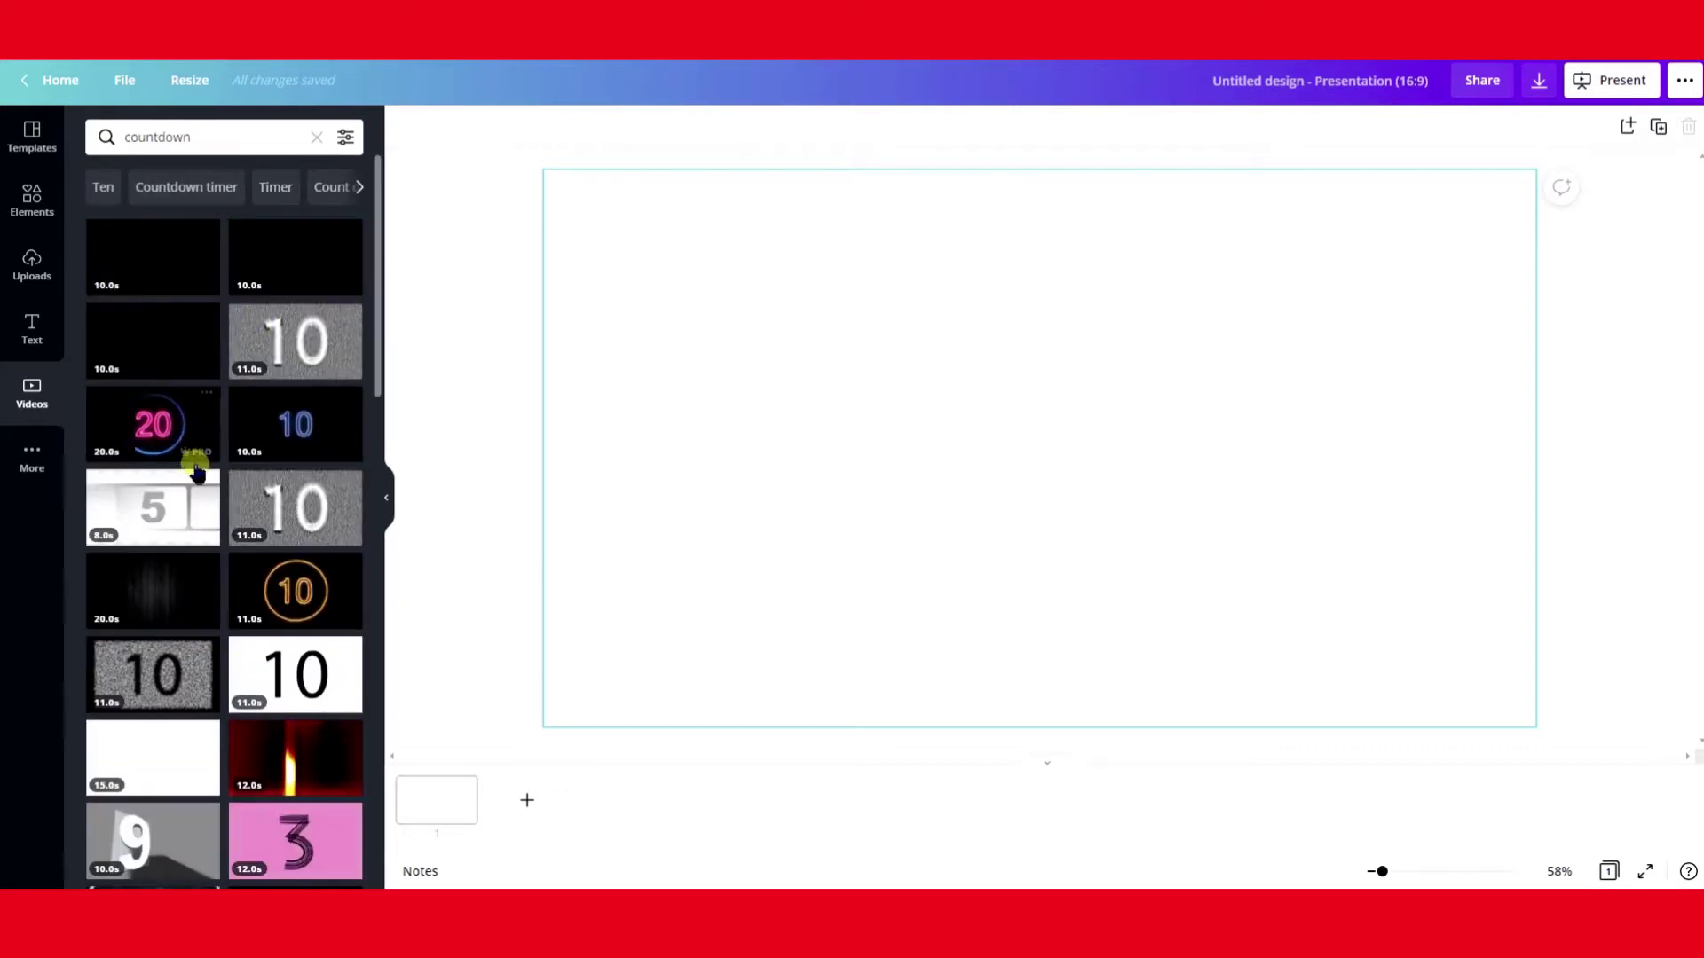
{"action": "left_click", "coordinate": [344, 138]}
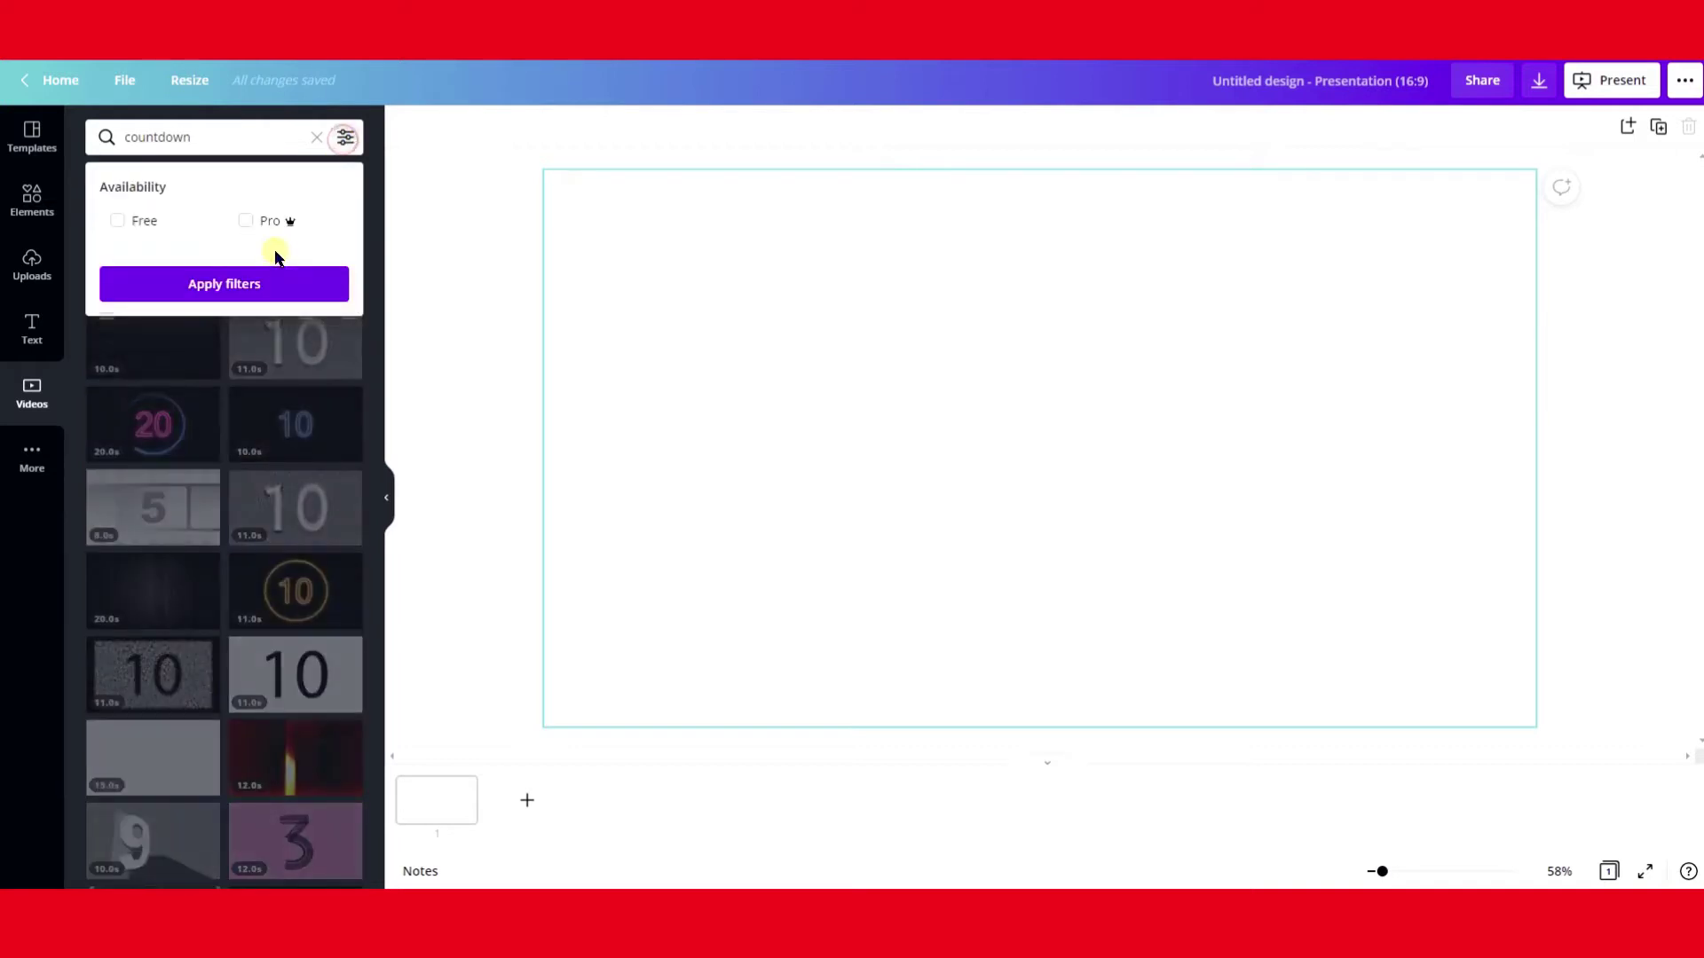
{"action": "left_click", "coordinate": [117, 220]}
{"action": "left_click", "coordinate": [160, 282]}
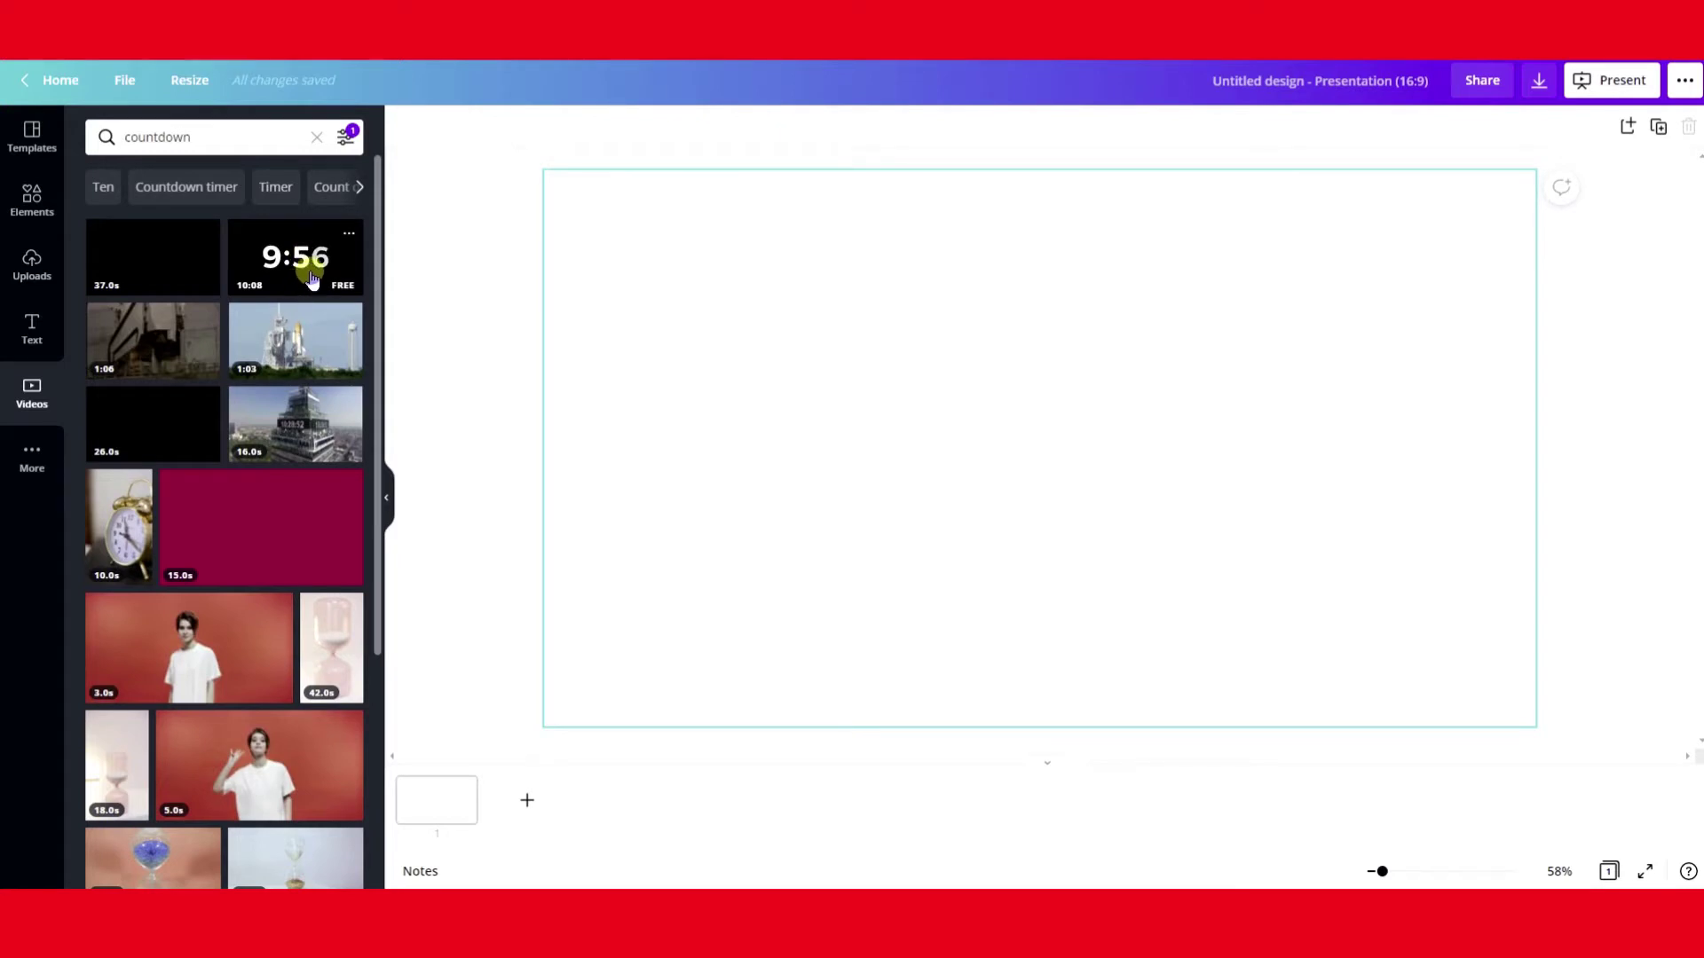
Step: Review the license details of the free 10:08 black-and-white numbers timer video and add the video to the page
{"action": "left_click", "coordinate": [349, 234]}
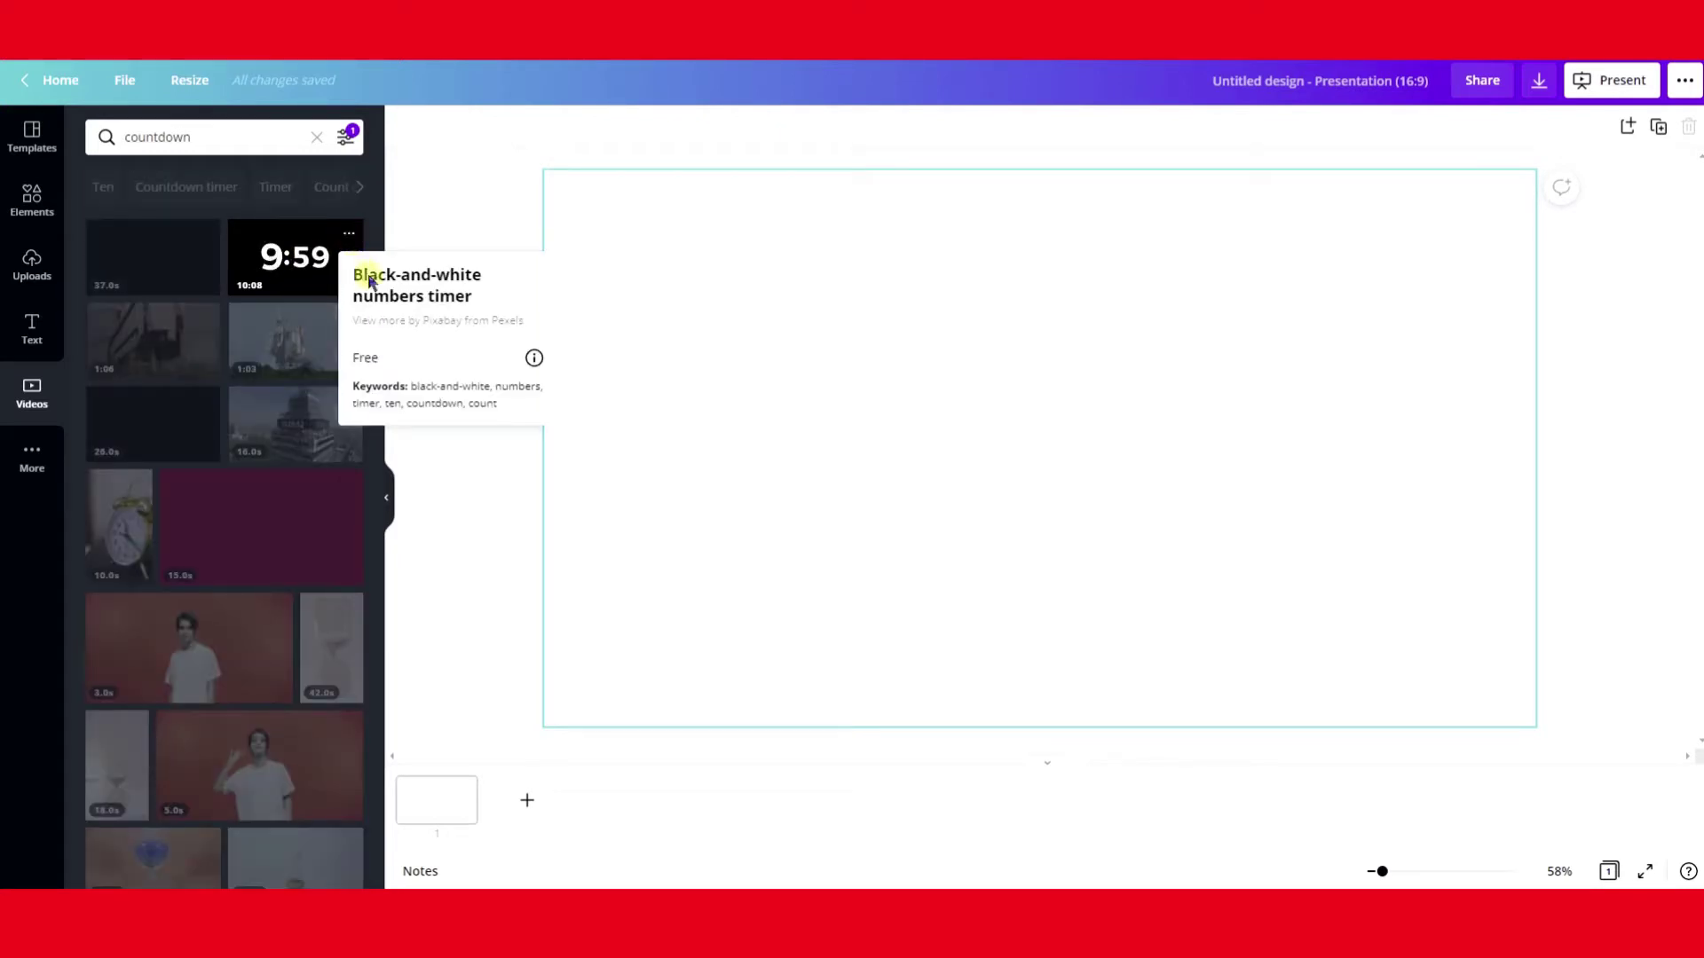
{"action": "left_click", "coordinate": [532, 357]}
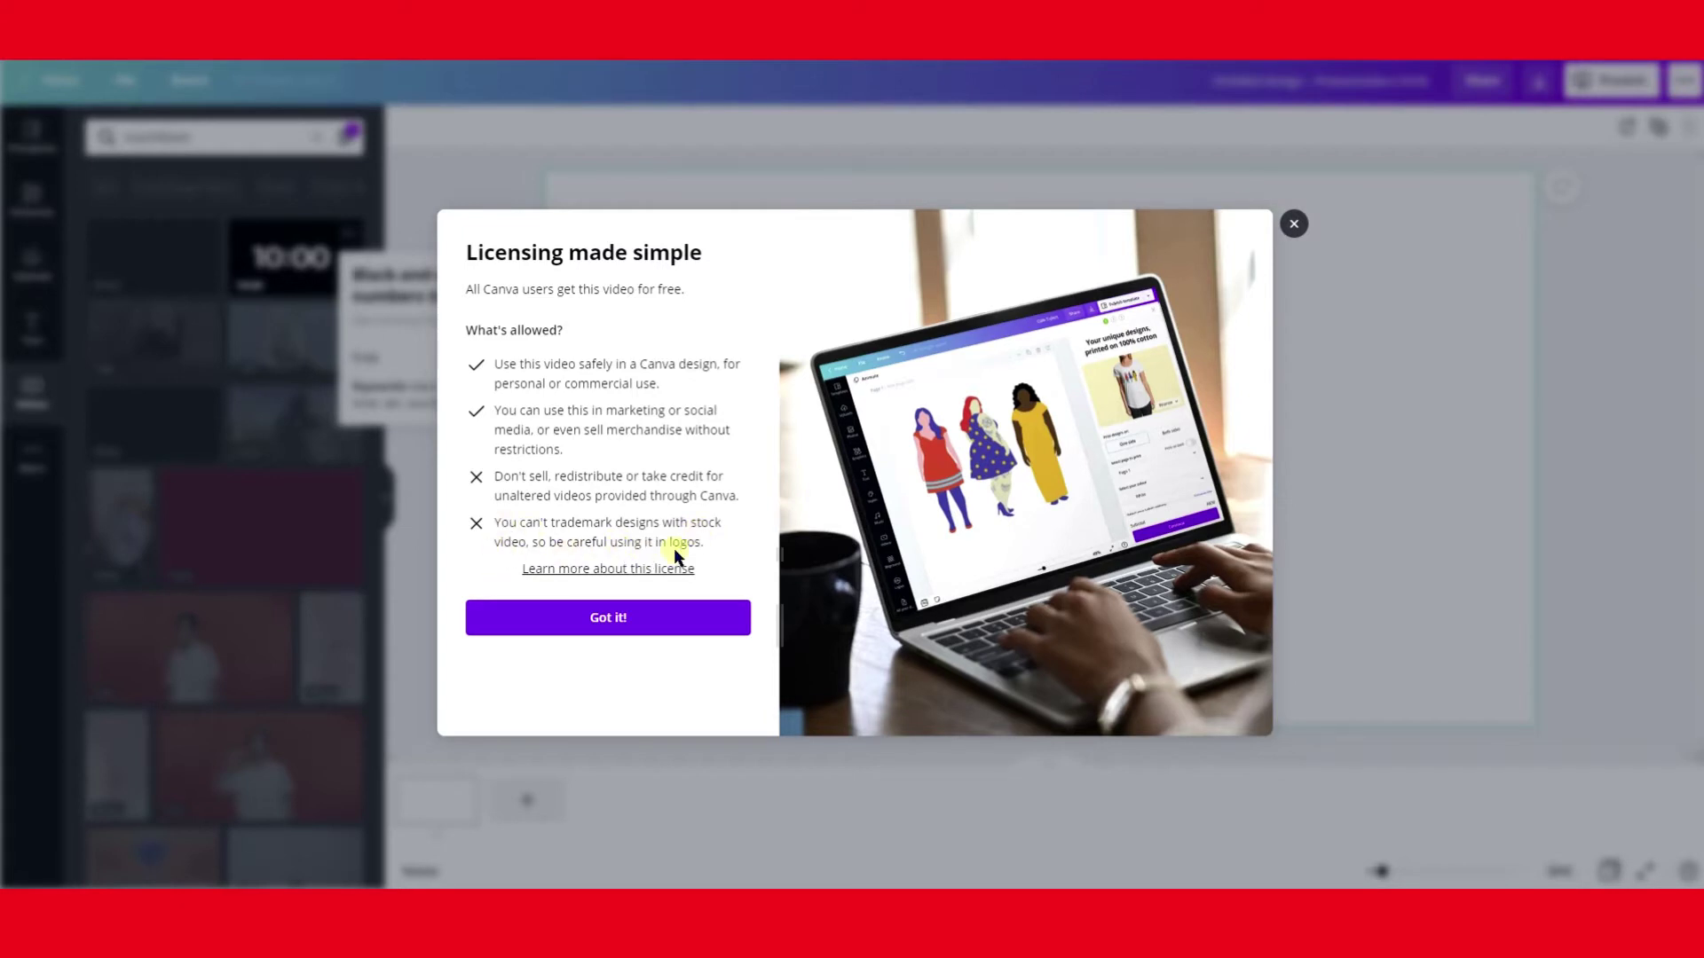
{"action": "left_click", "coordinate": [701, 632]}
{"action": "left_click", "coordinate": [323, 267]}
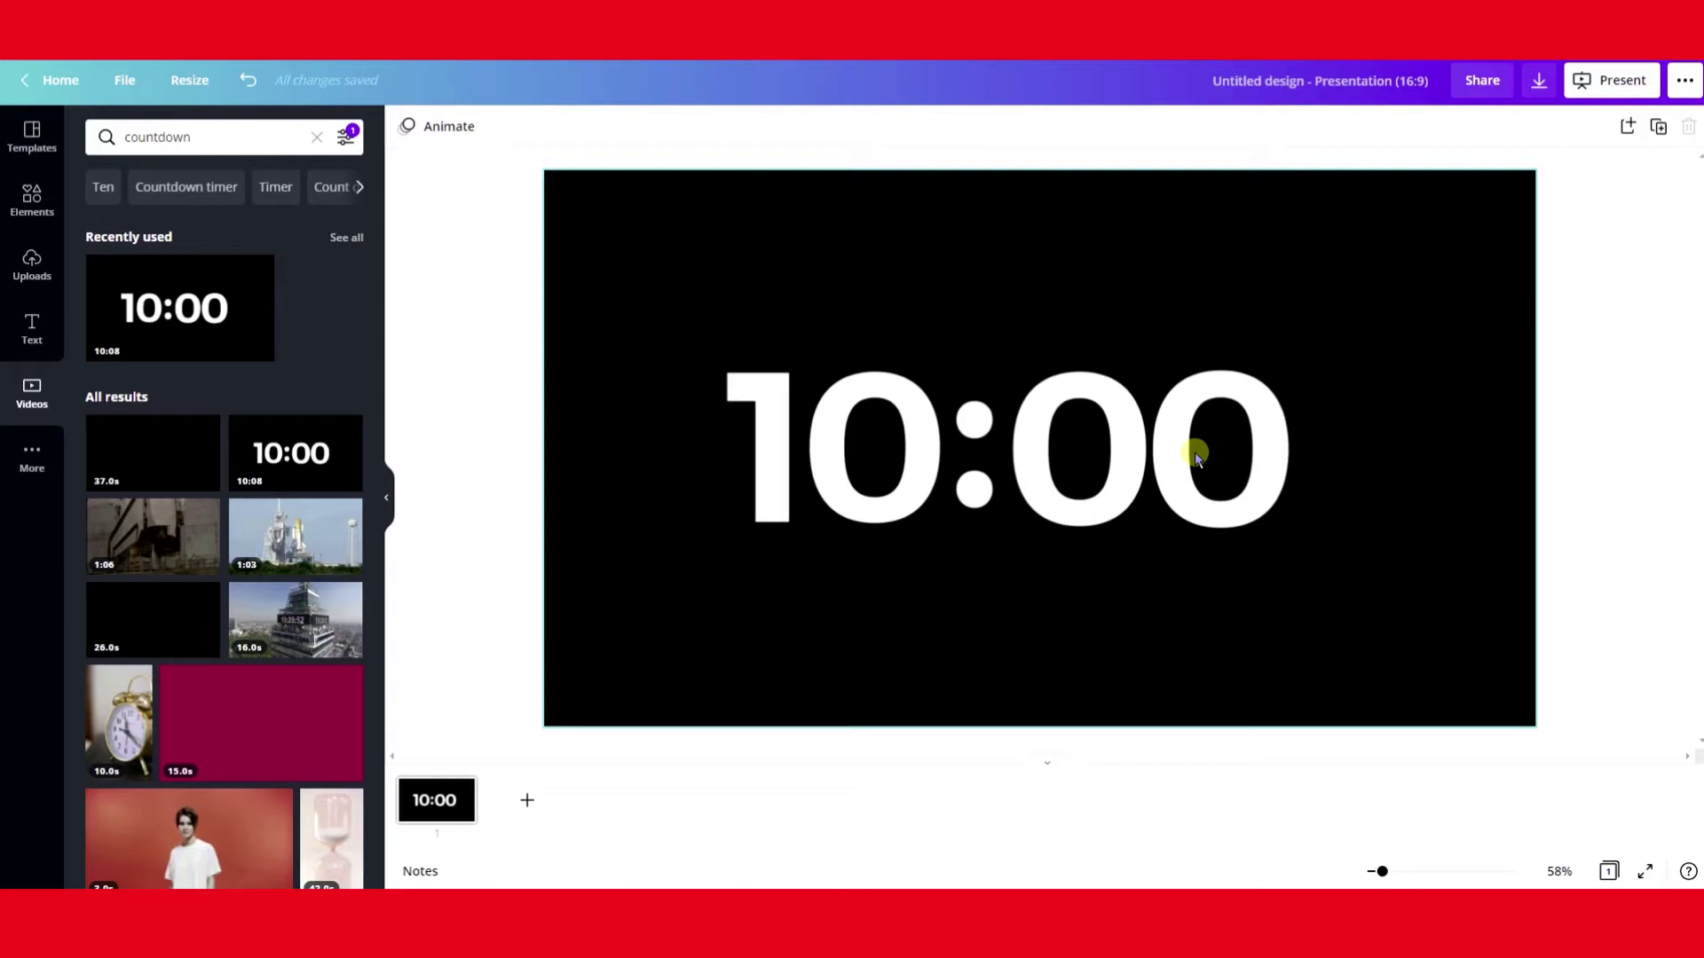
Step: Trim the start of the countdown video so that only the final 1:05 remains
{"action": "left_click", "coordinate": [1181, 341]}
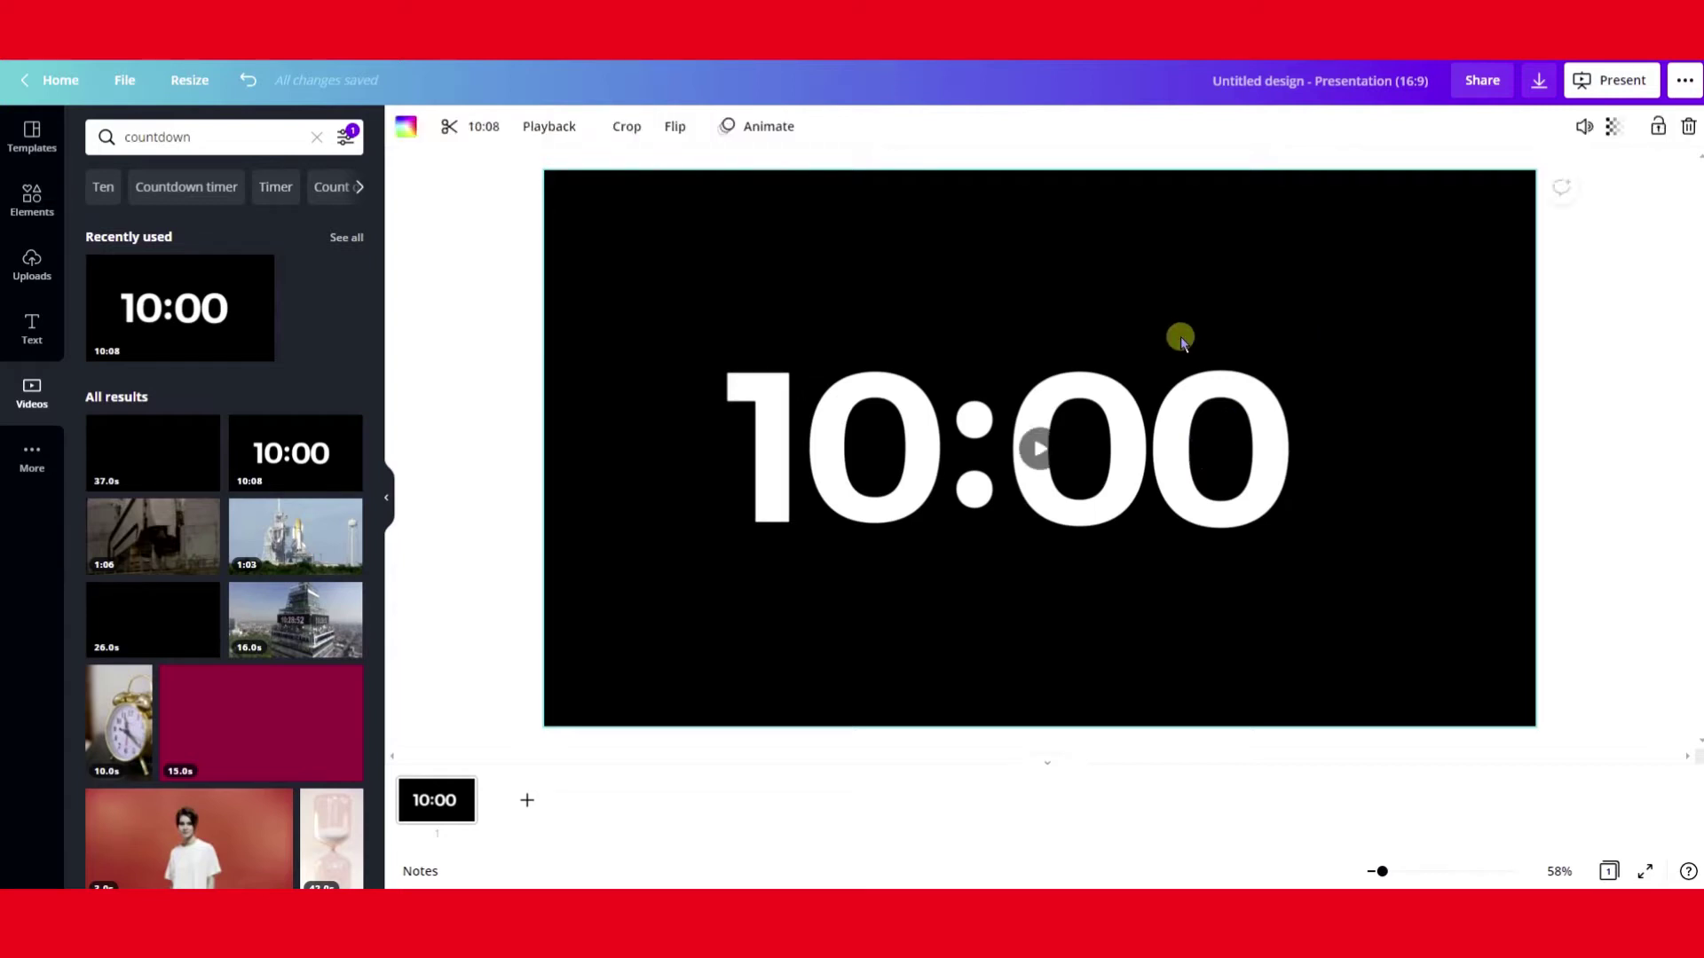
{"action": "left_click", "coordinate": [477, 132]}
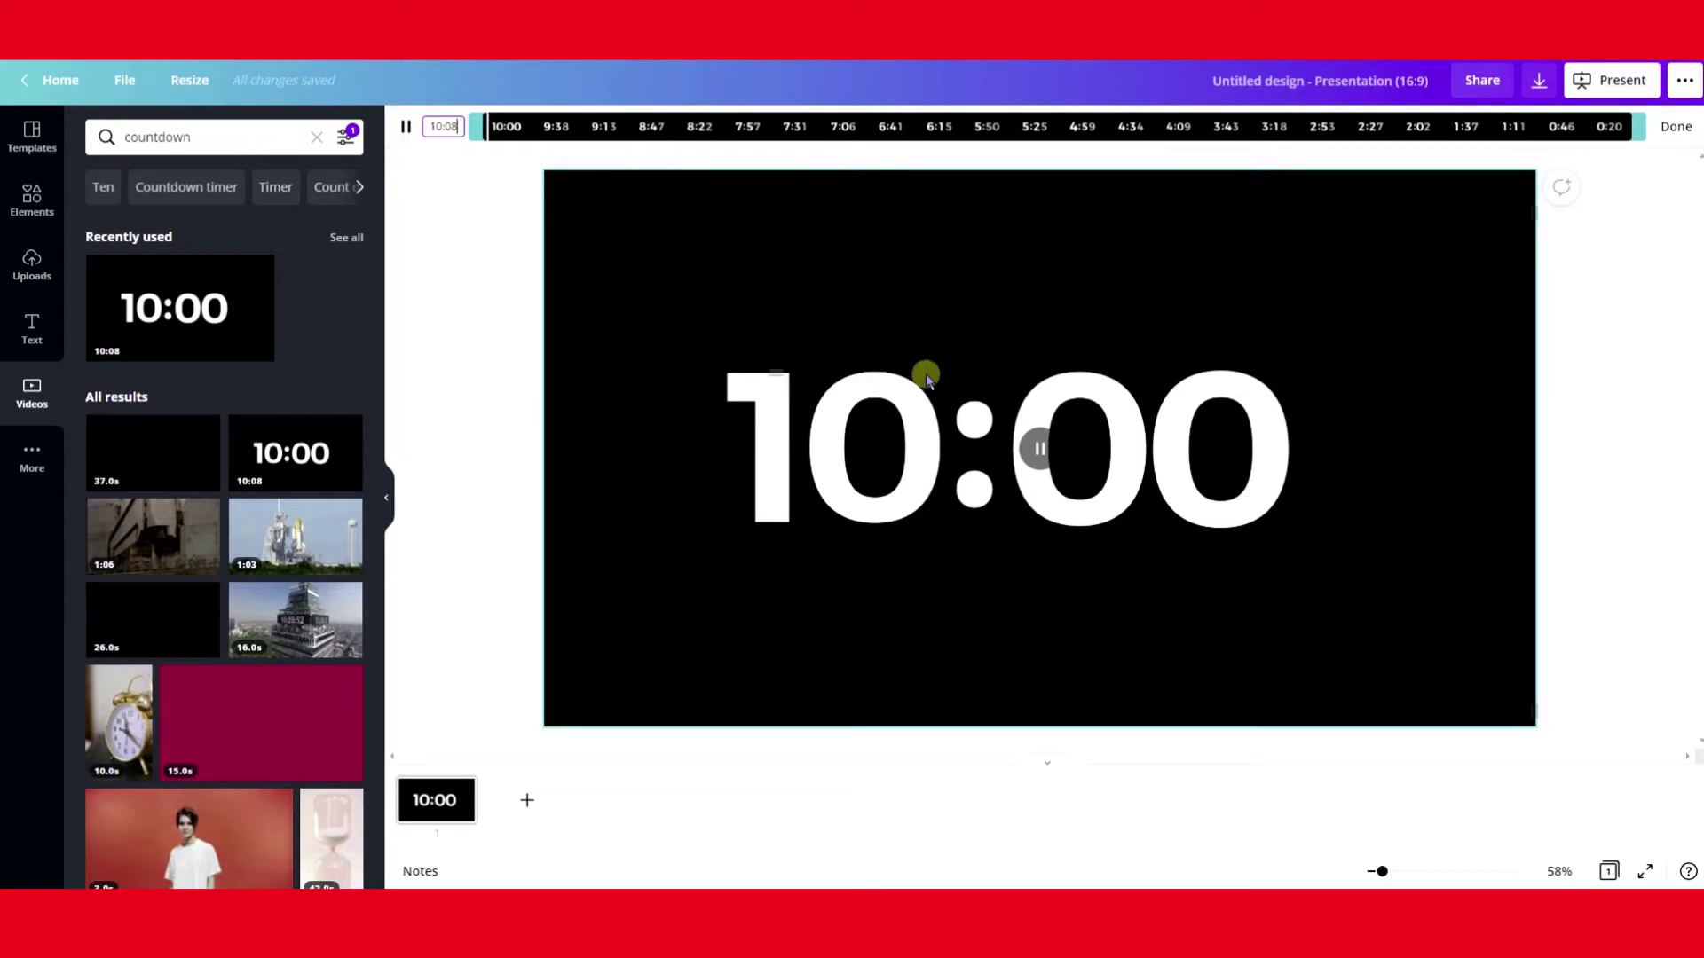
{"action": "left_click_drag", "start_coordinate": [486, 127], "coordinate": [1499, 147]}
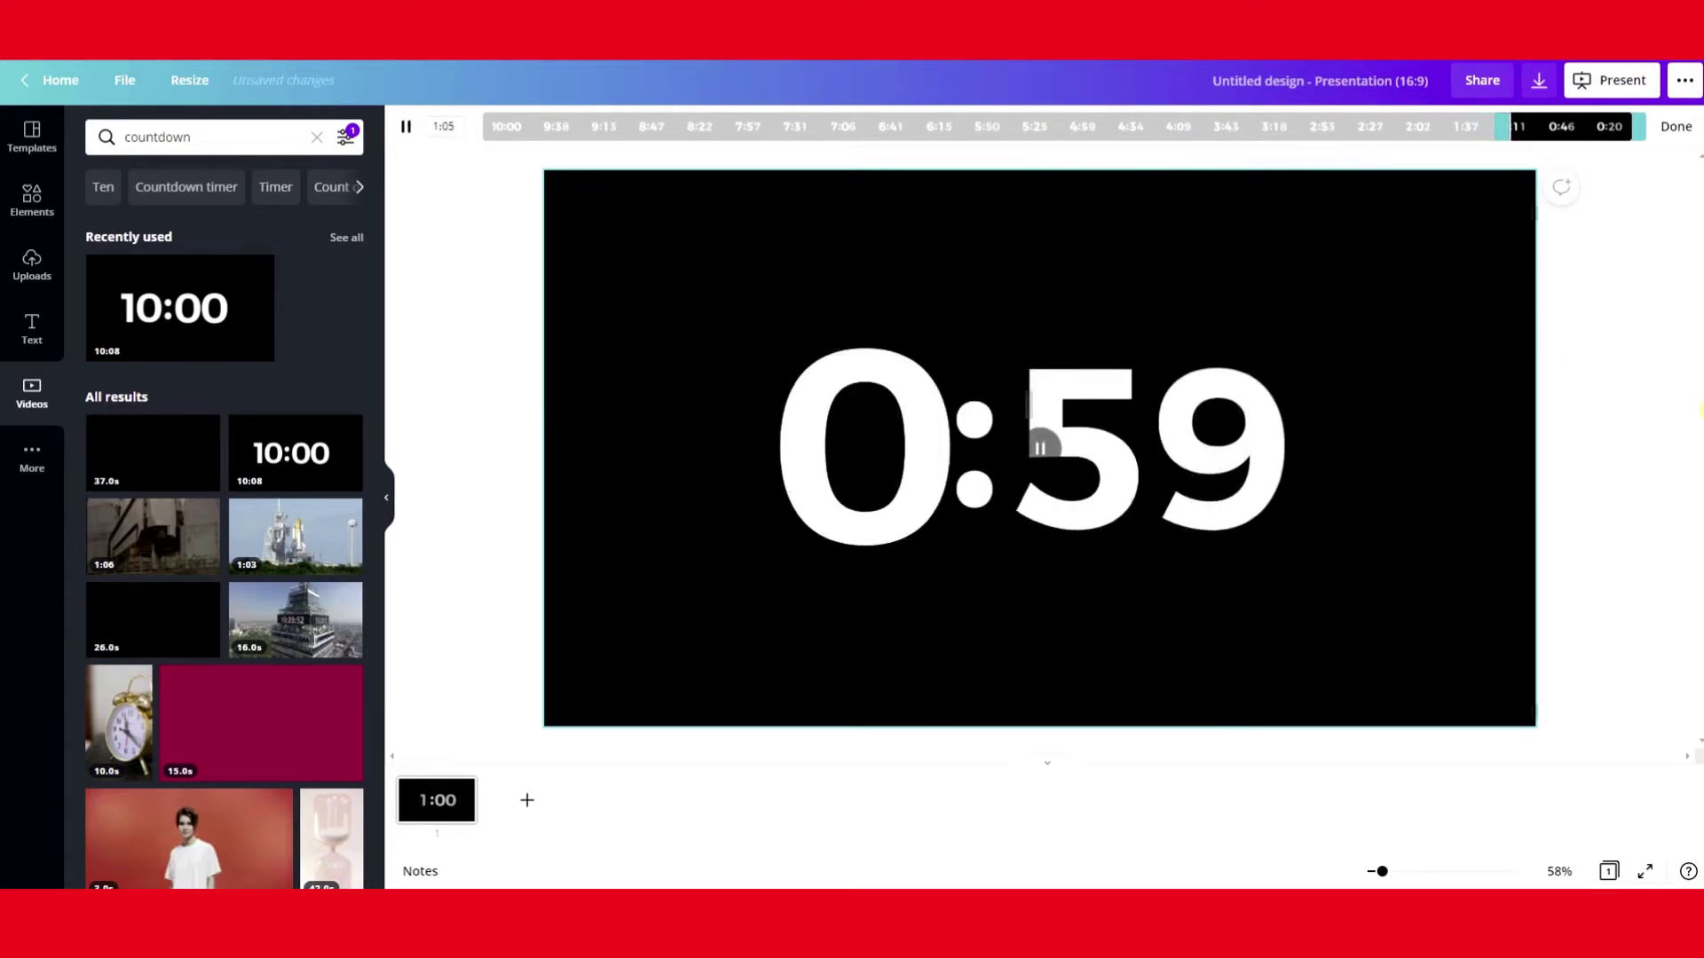
{"action": "left_click", "coordinate": [1675, 126]}
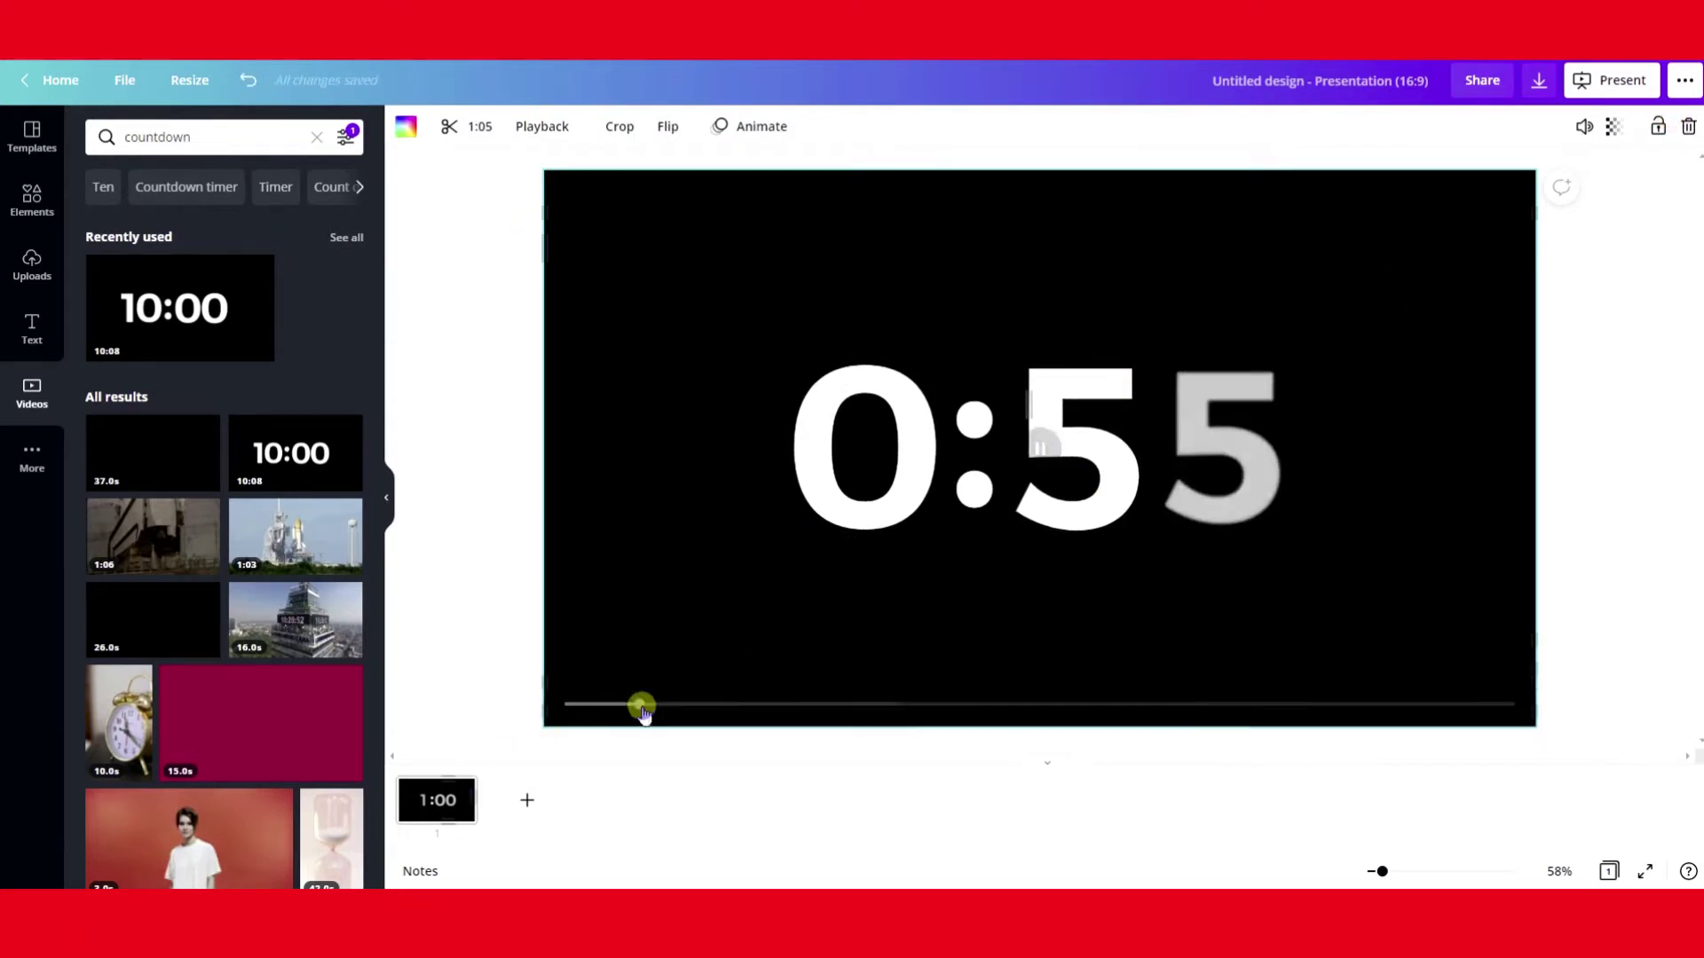
Step: Scrub through the trimmed countdown video to preview it from its start to around the halfway point
{"action": "left_click_drag", "start_coordinate": [641, 705], "coordinate": [509, 703]}
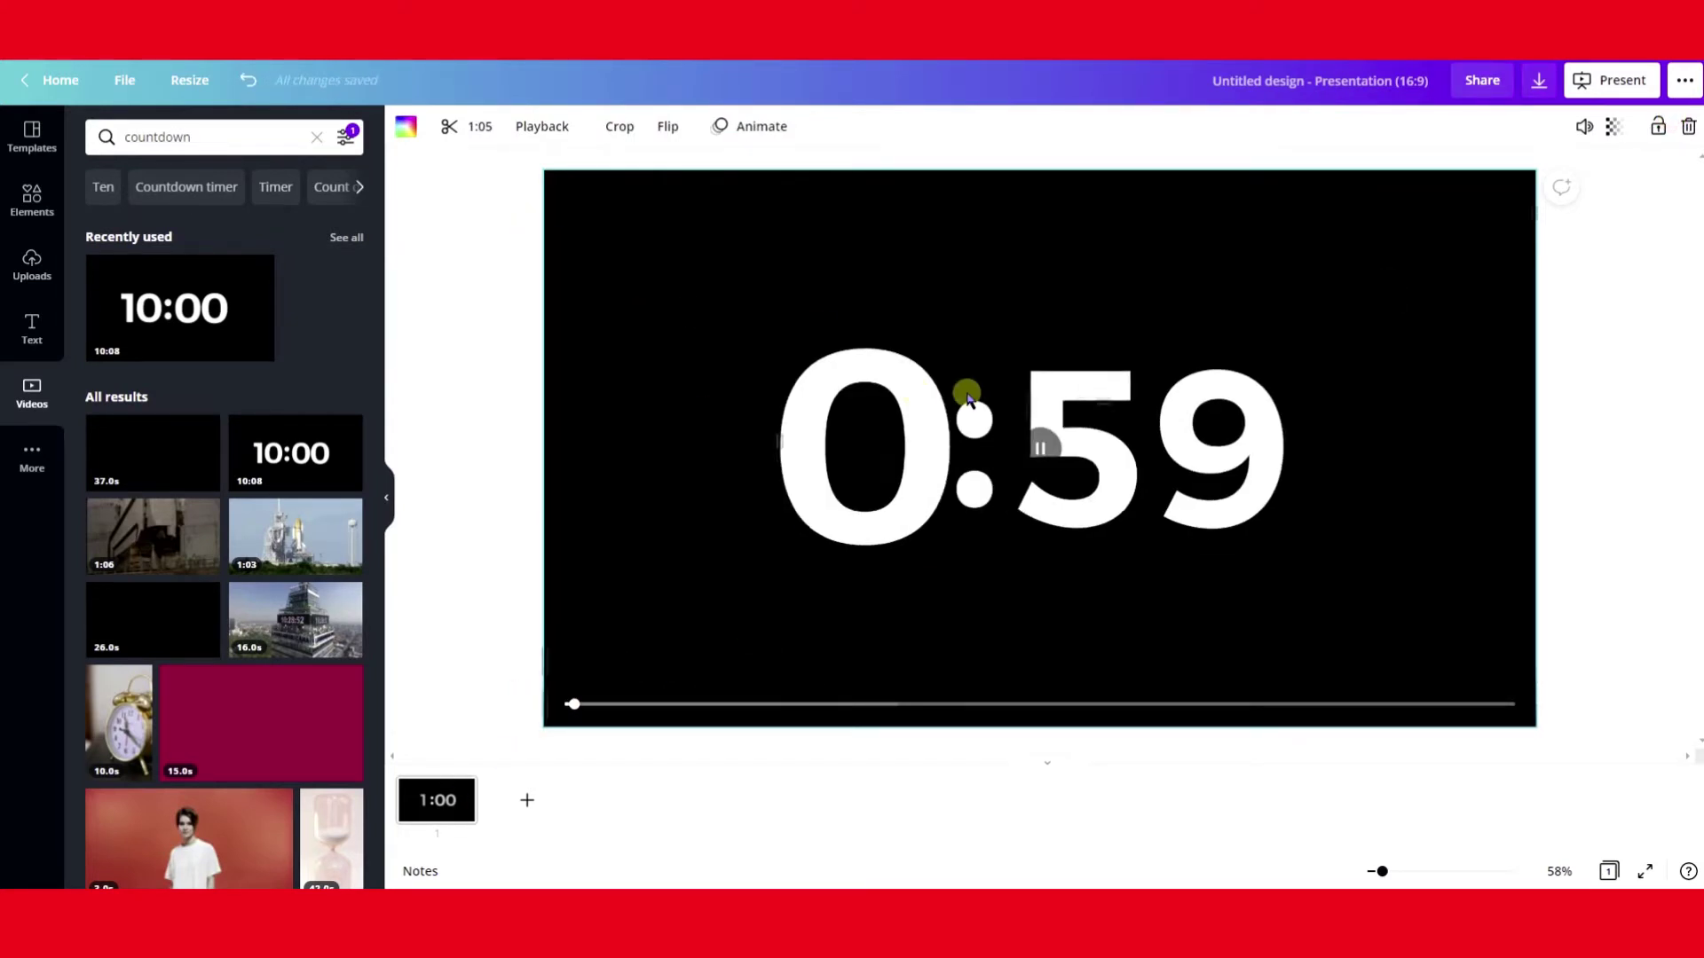
{"action": "left_click_drag", "start_coordinate": [641, 707], "coordinate": [1000, 707]}
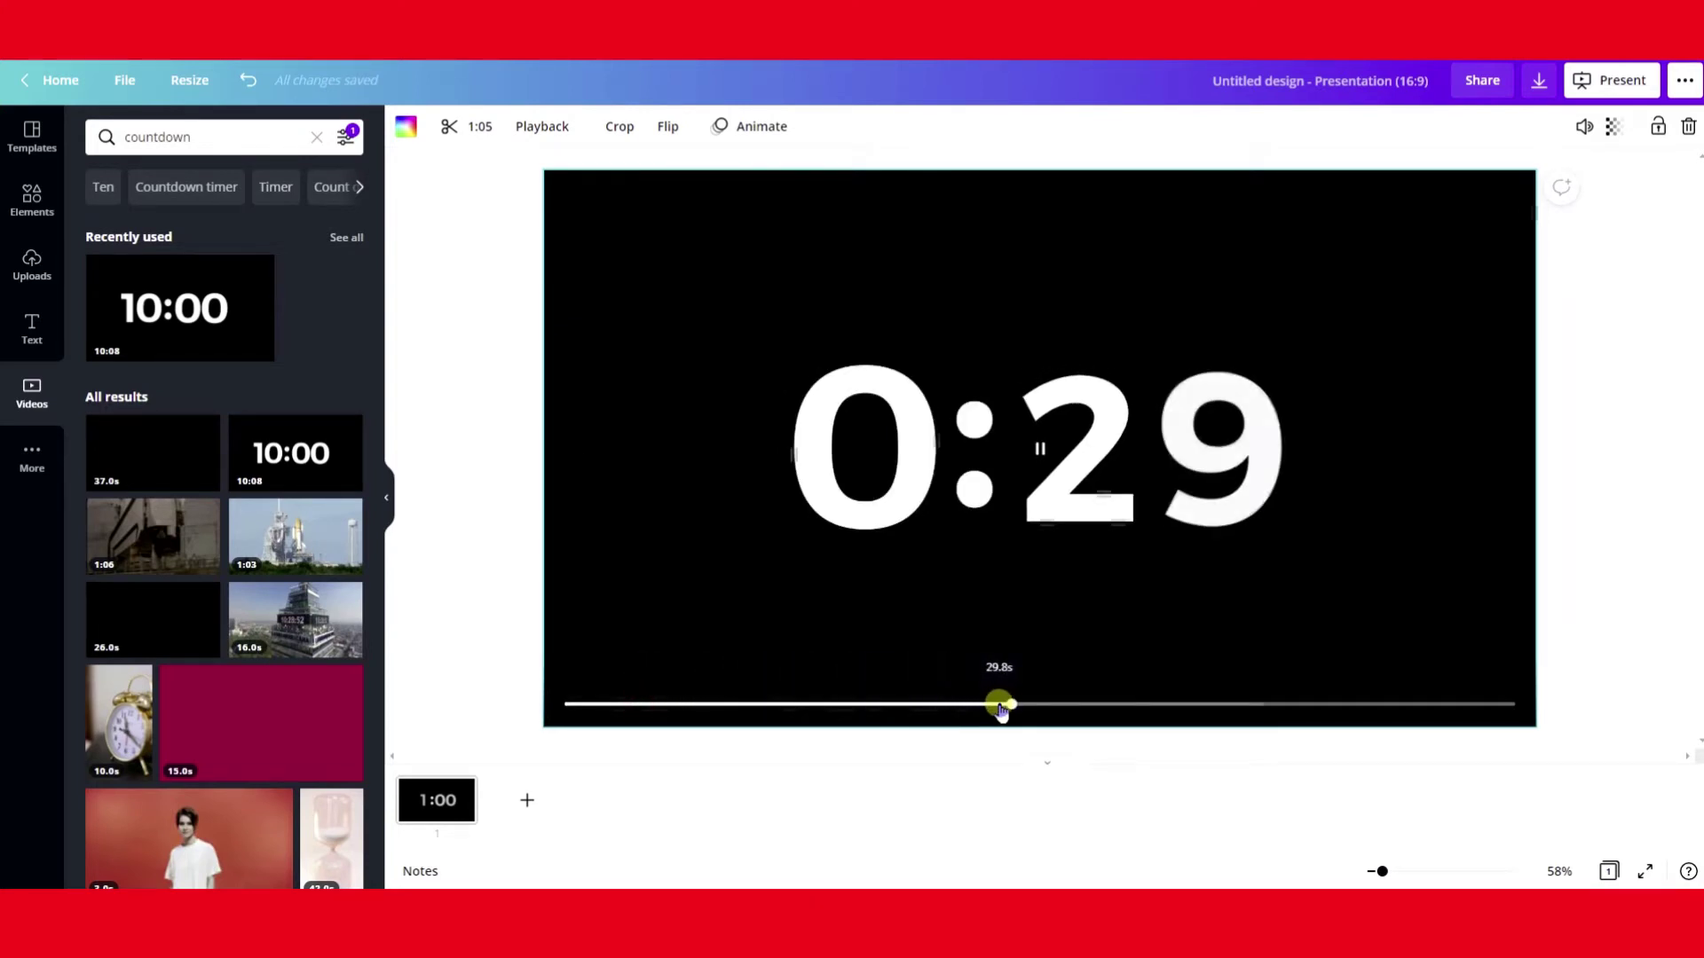
{"action": "left_click", "coordinate": [1023, 459]}
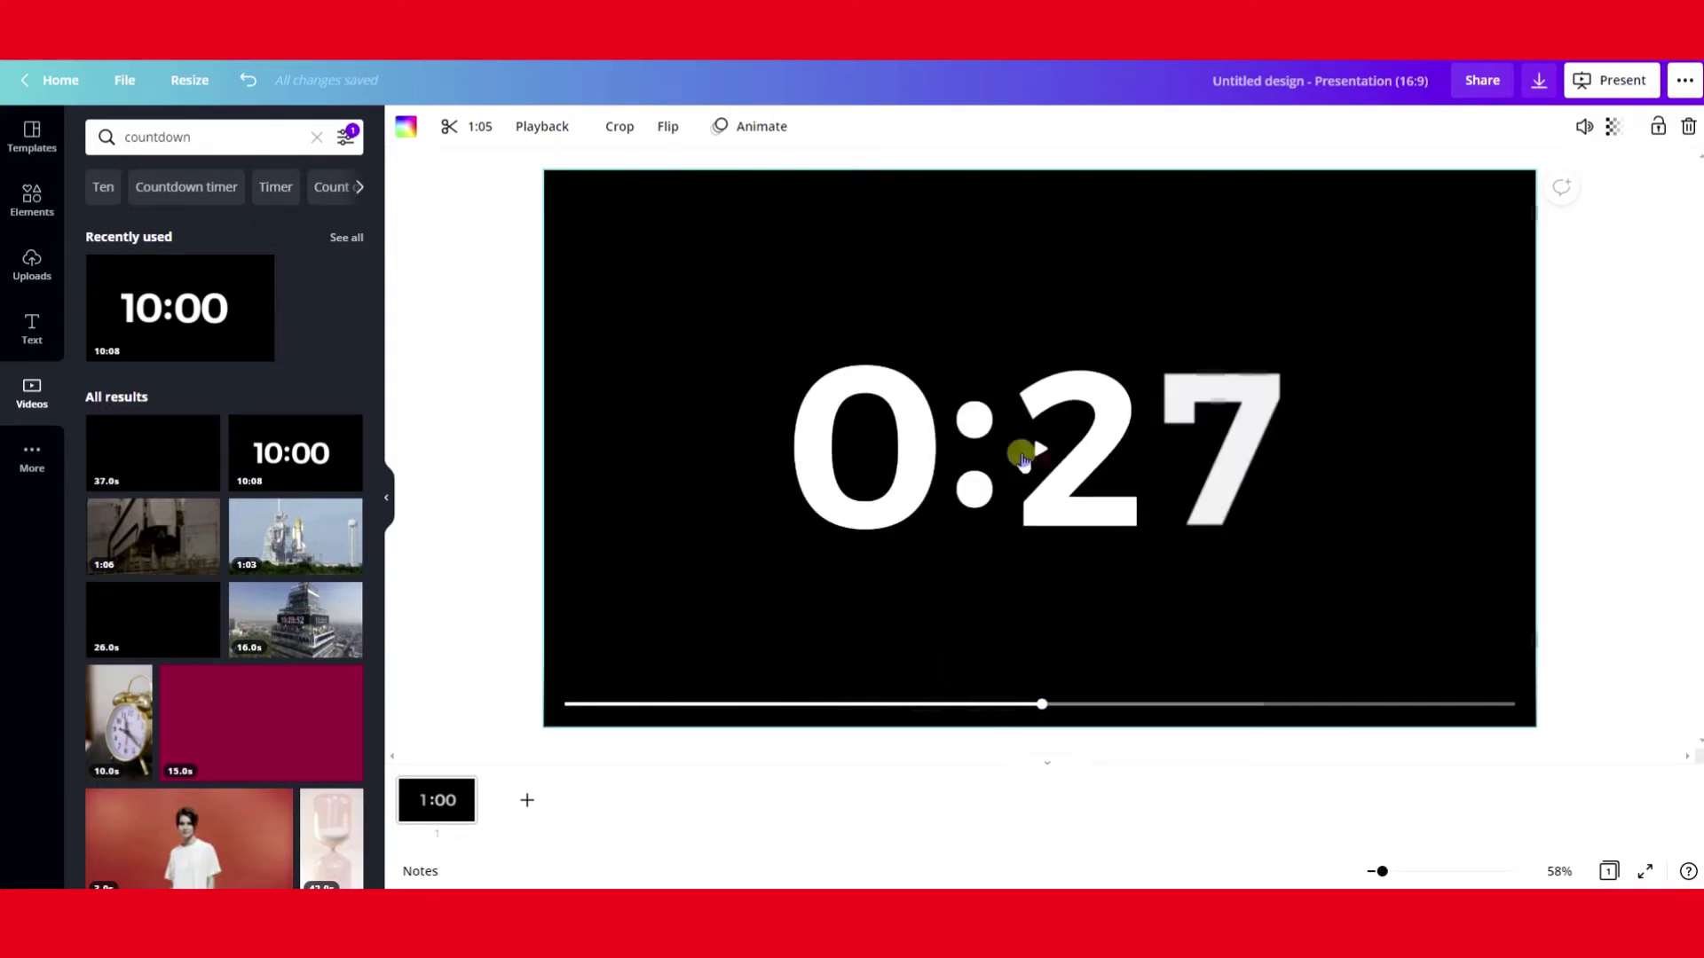
Step: Extend the countdown video's trim back to its full length of 10:08
{"action": "left_click", "coordinate": [449, 126]}
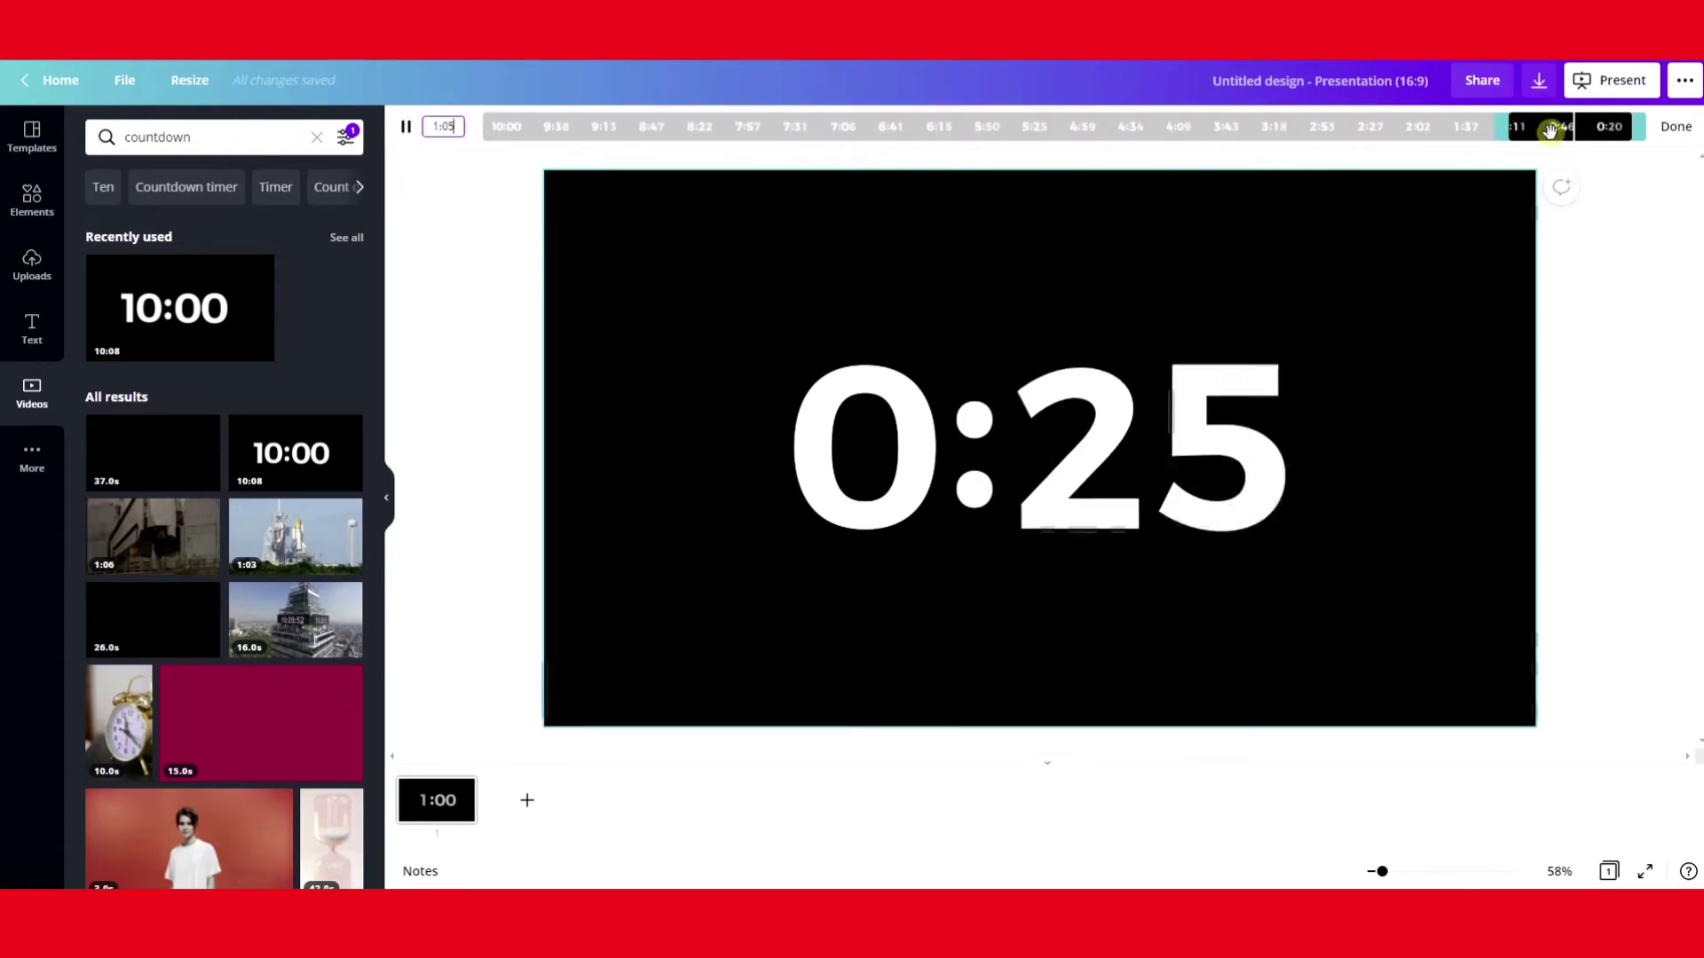
{"action": "left_click_drag", "start_coordinate": [1504, 126], "coordinate": [352, 89]}
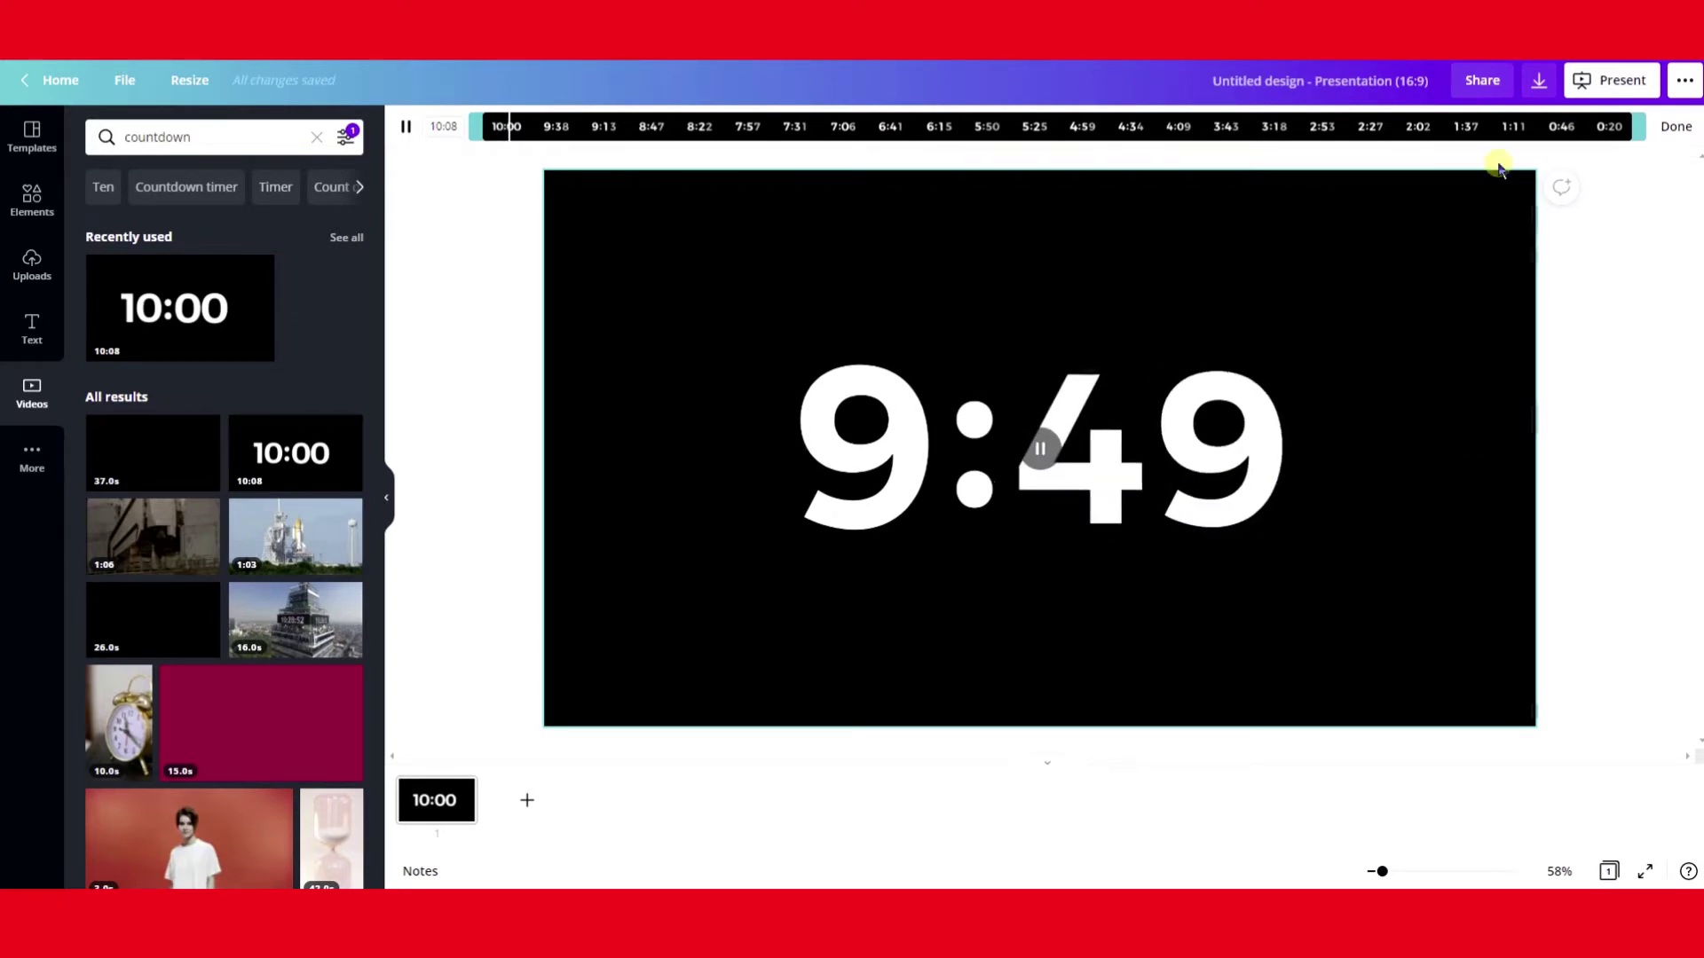
Step: Download the countdown design as an MP4 Video
{"action": "left_click", "coordinate": [1538, 80]}
{"action": "left_click", "coordinate": [1567, 206]}
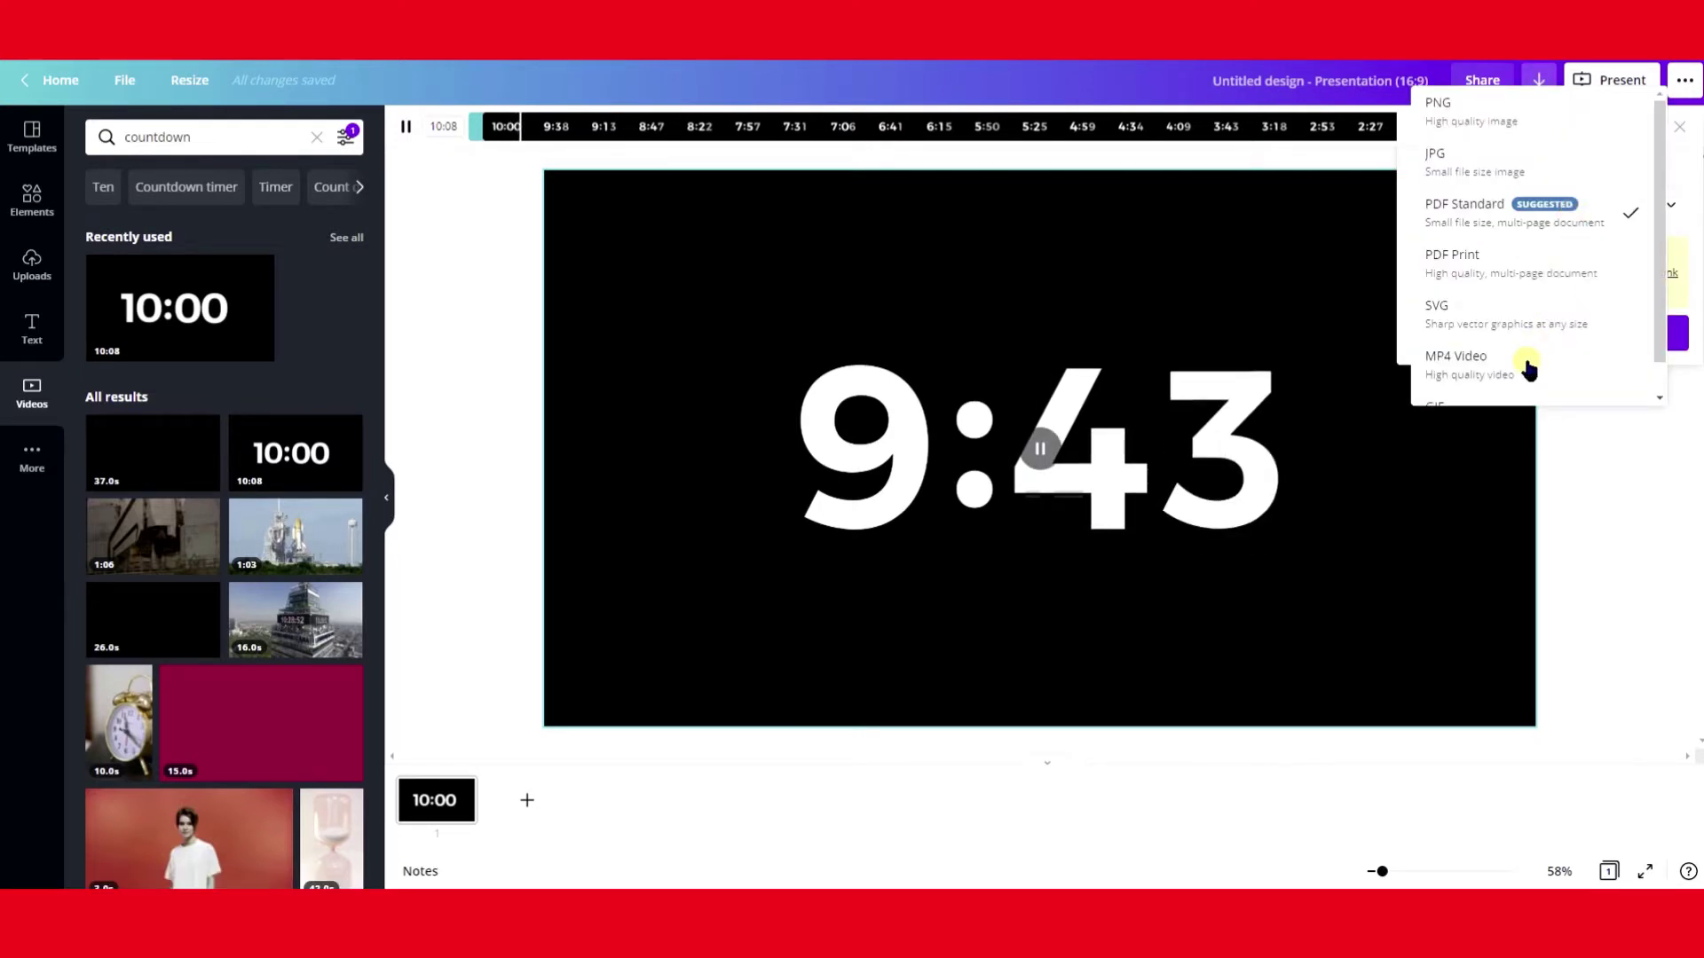
{"action": "left_click", "coordinate": [1527, 367]}
{"action": "left_click", "coordinate": [1508, 251]}
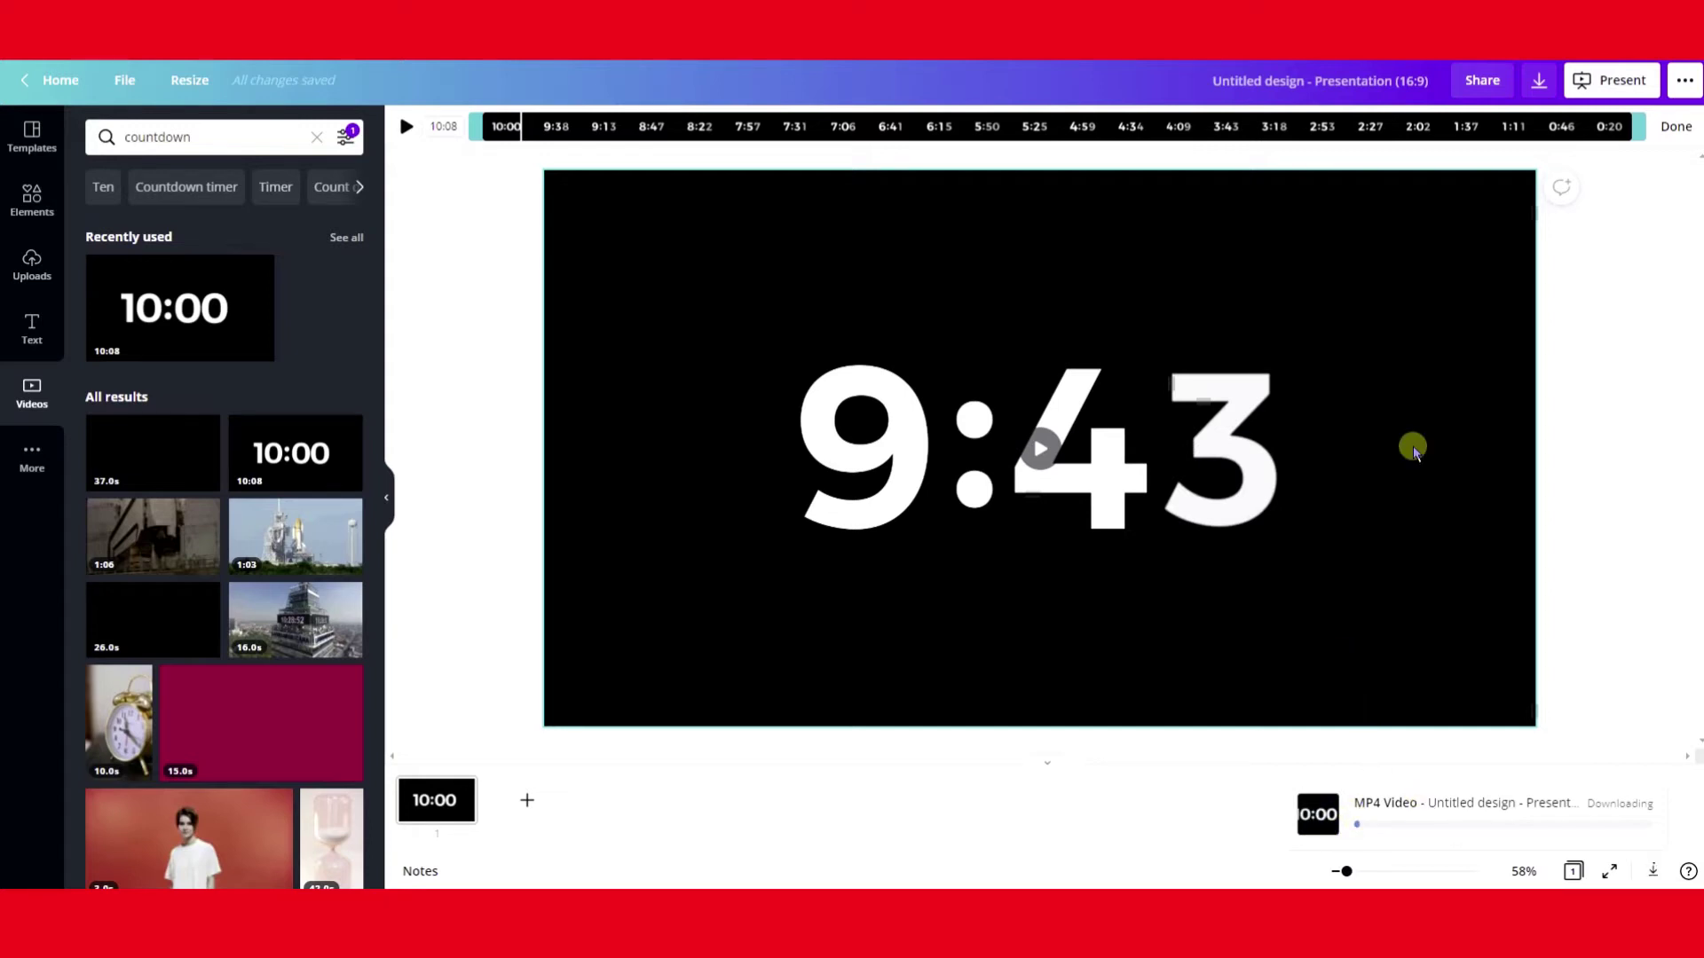
{"action": "left_click", "coordinate": [1617, 355]}
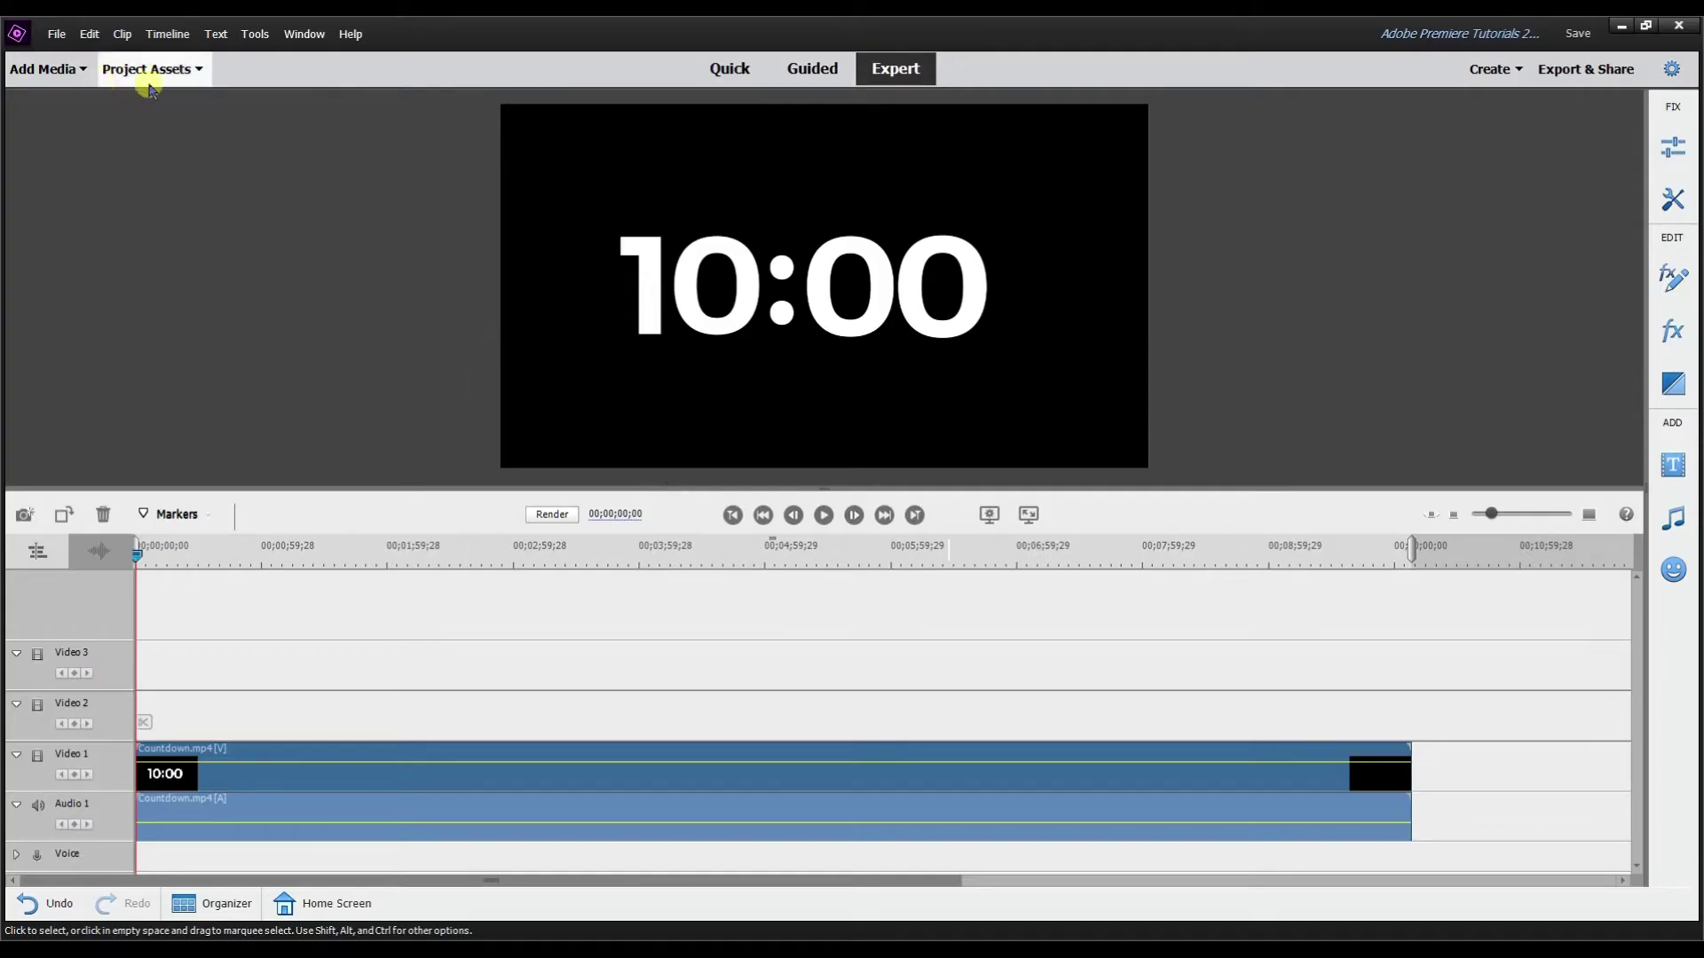
Step: In Adobe Premiere Elements, place the playhead just past the end of the Countdown clip and create a bright red color matte
{"action": "left_click", "coordinate": [196, 72]}
{"action": "left_click", "coordinate": [441, 100]}
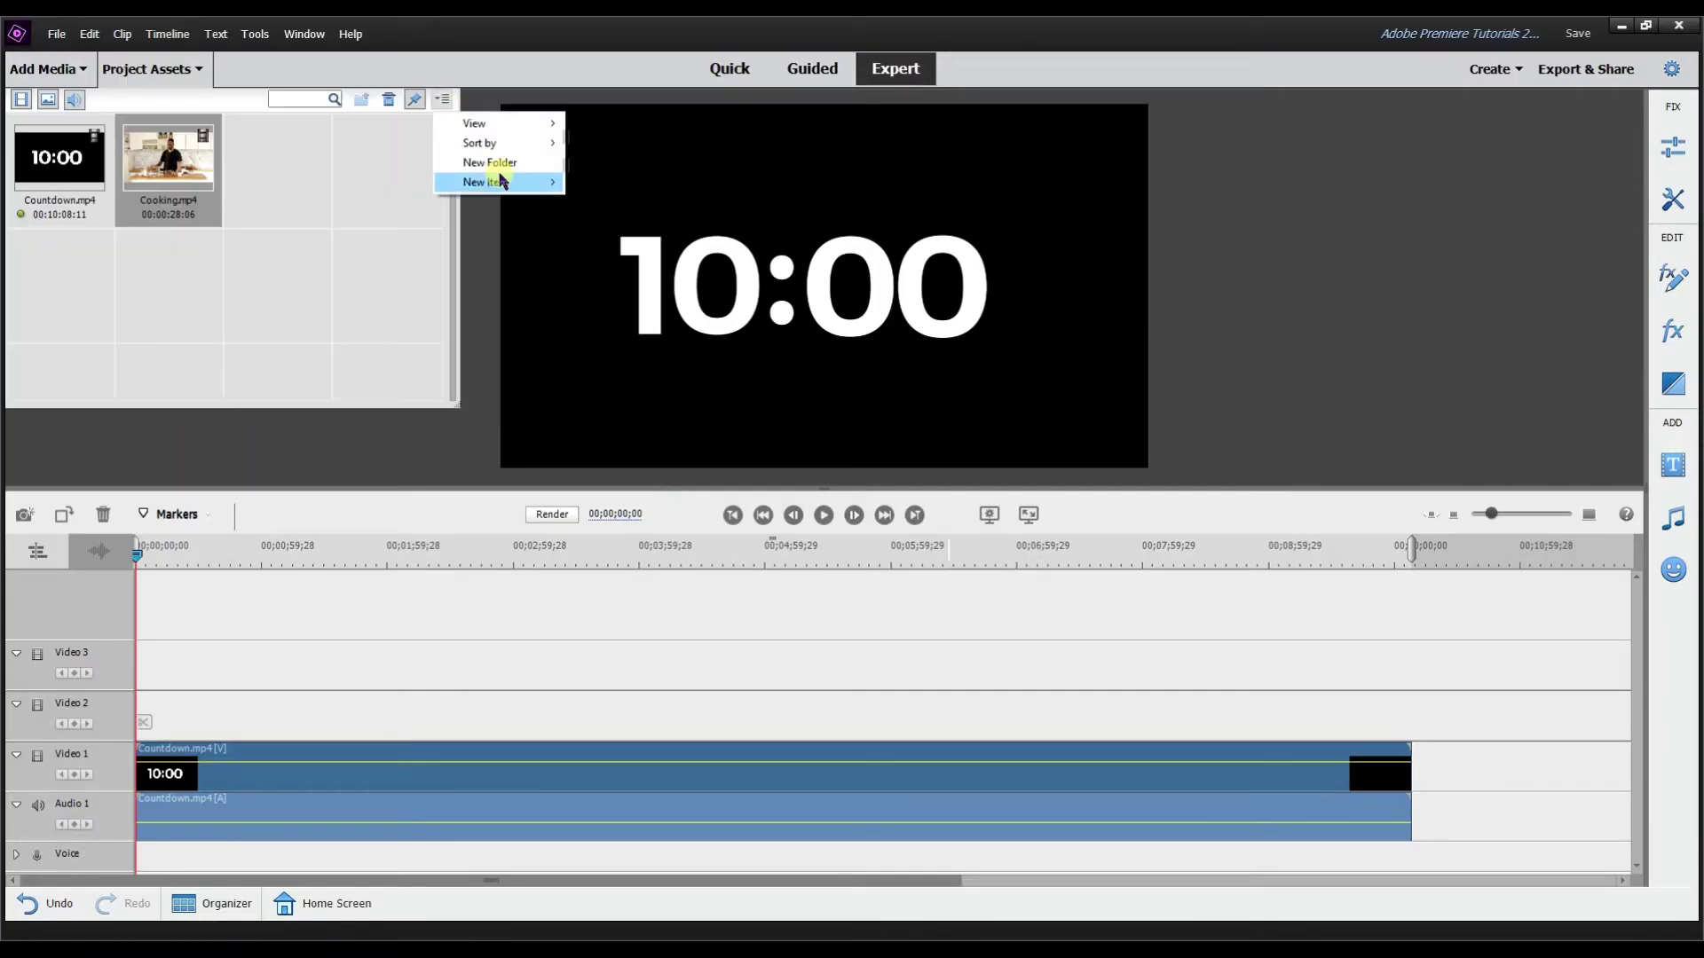
{"action": "mouse_move", "coordinate": [501, 184]}
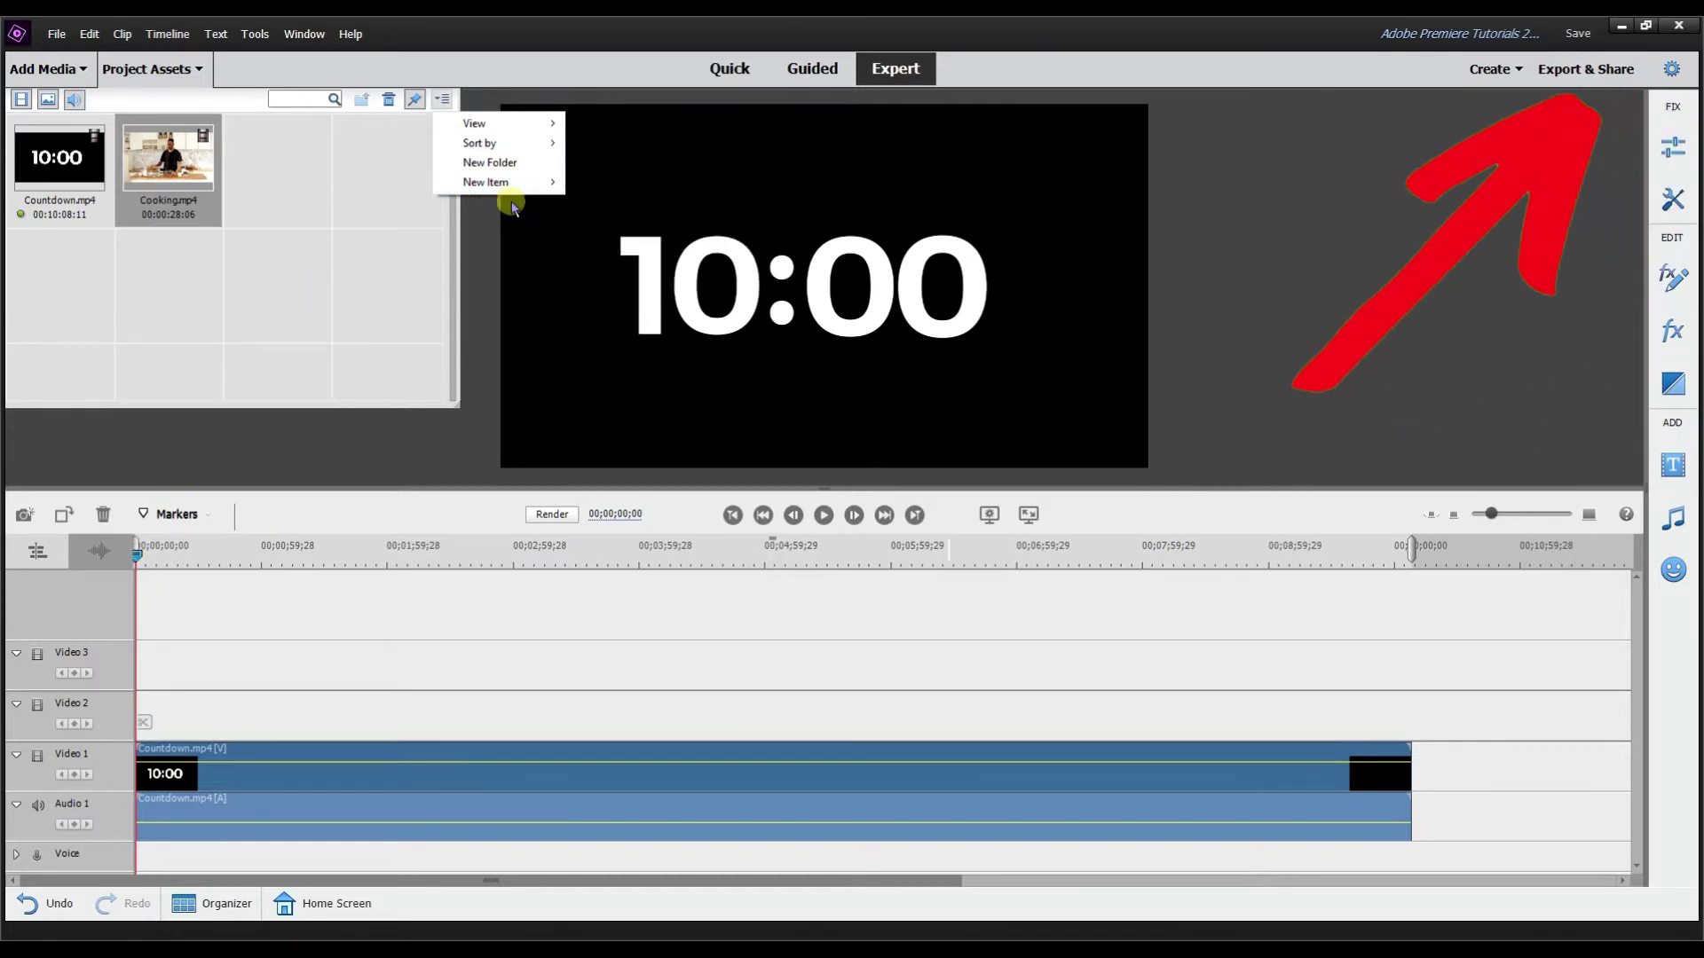
{"action": "left_click_drag", "start_coordinate": [138, 555], "coordinate": [1426, 638]}
{"action": "left_click", "coordinate": [441, 99]}
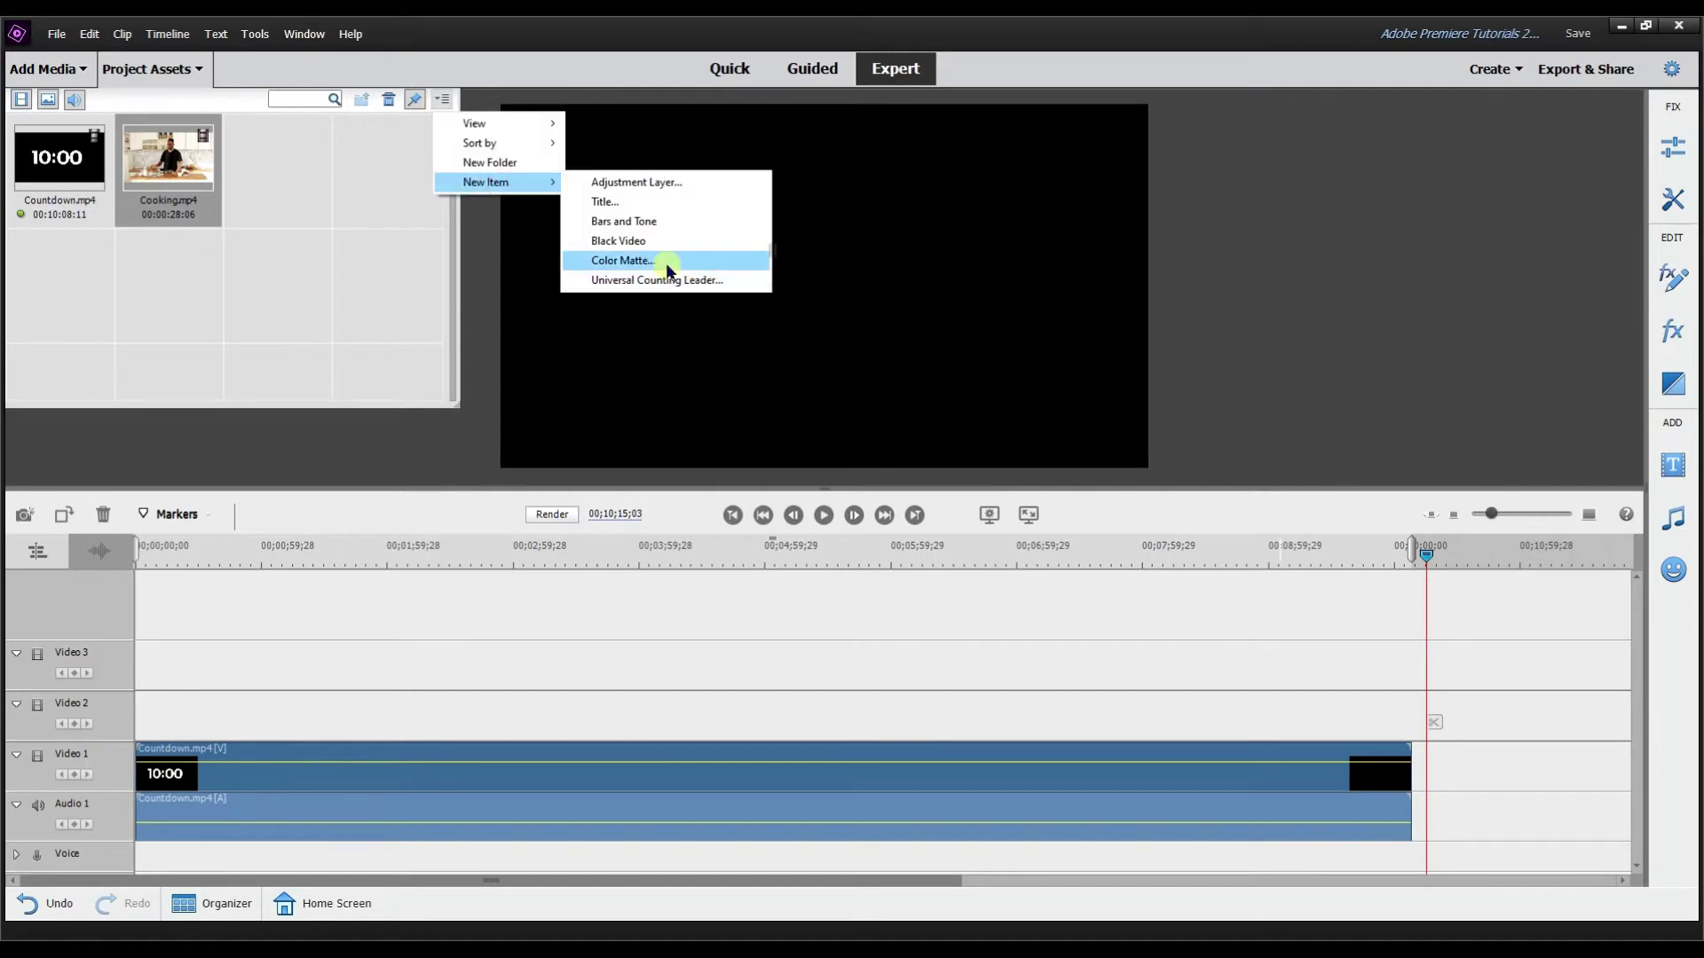
{"action": "left_click", "coordinate": [669, 264]}
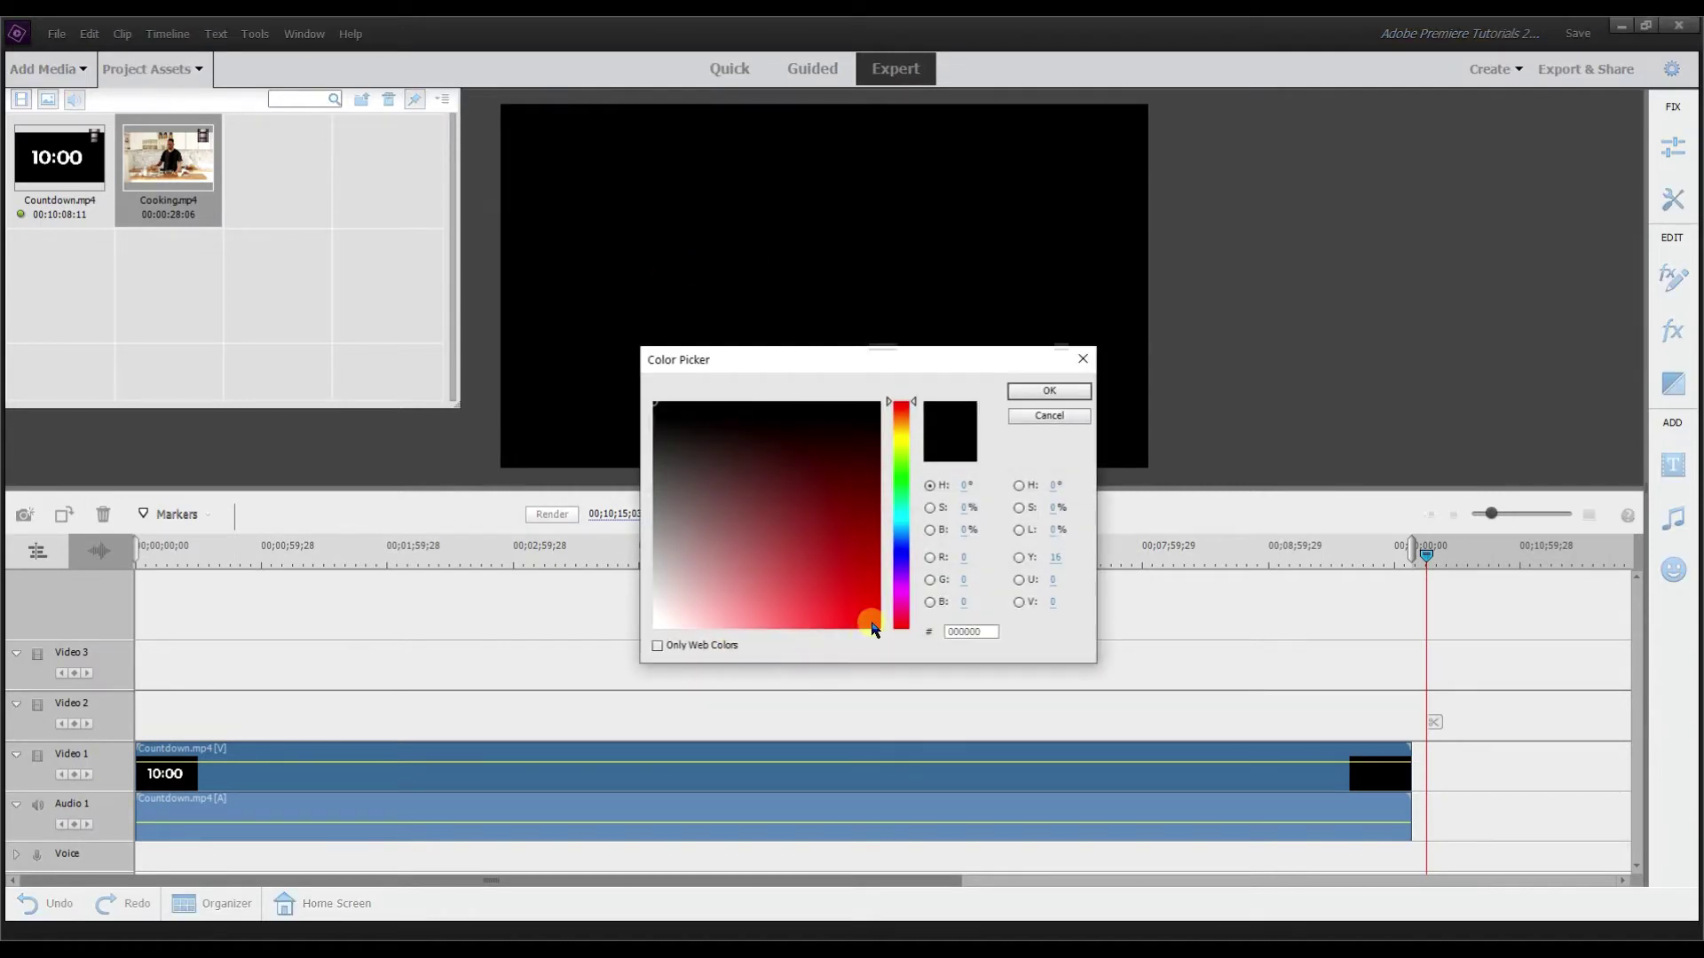
{"action": "left_click", "coordinate": [876, 624]}
{"action": "left_click", "coordinate": [1049, 390]}
Step: Move the Countdown clip to the Video 3 track and stretch the red matte on Video 1 to the same length
{"action": "left_click_drag", "start_coordinate": [646, 750], "coordinate": [648, 679]}
{"action": "left_click", "coordinate": [1425, 753]}
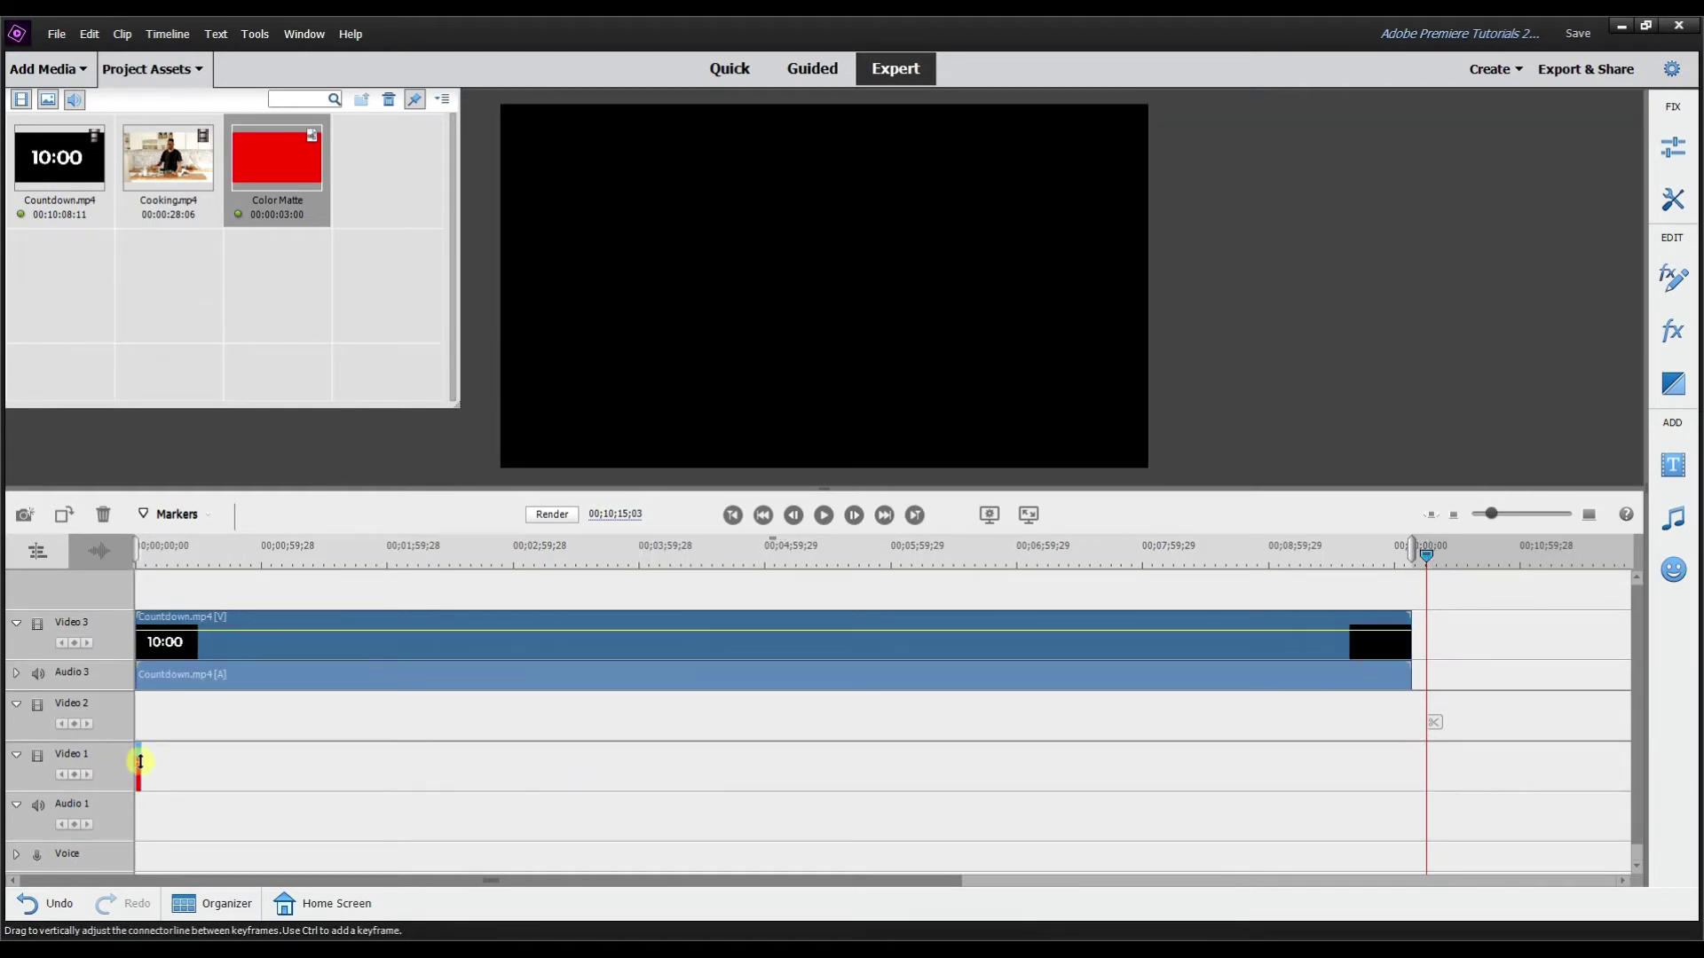
{"action": "left_click_drag", "start_coordinate": [137, 761], "coordinate": [1411, 812]}
Step: Return the playhead to the start and set the Countdown clip's opacity blend mode to Screen
{"action": "key", "text": "Home"}
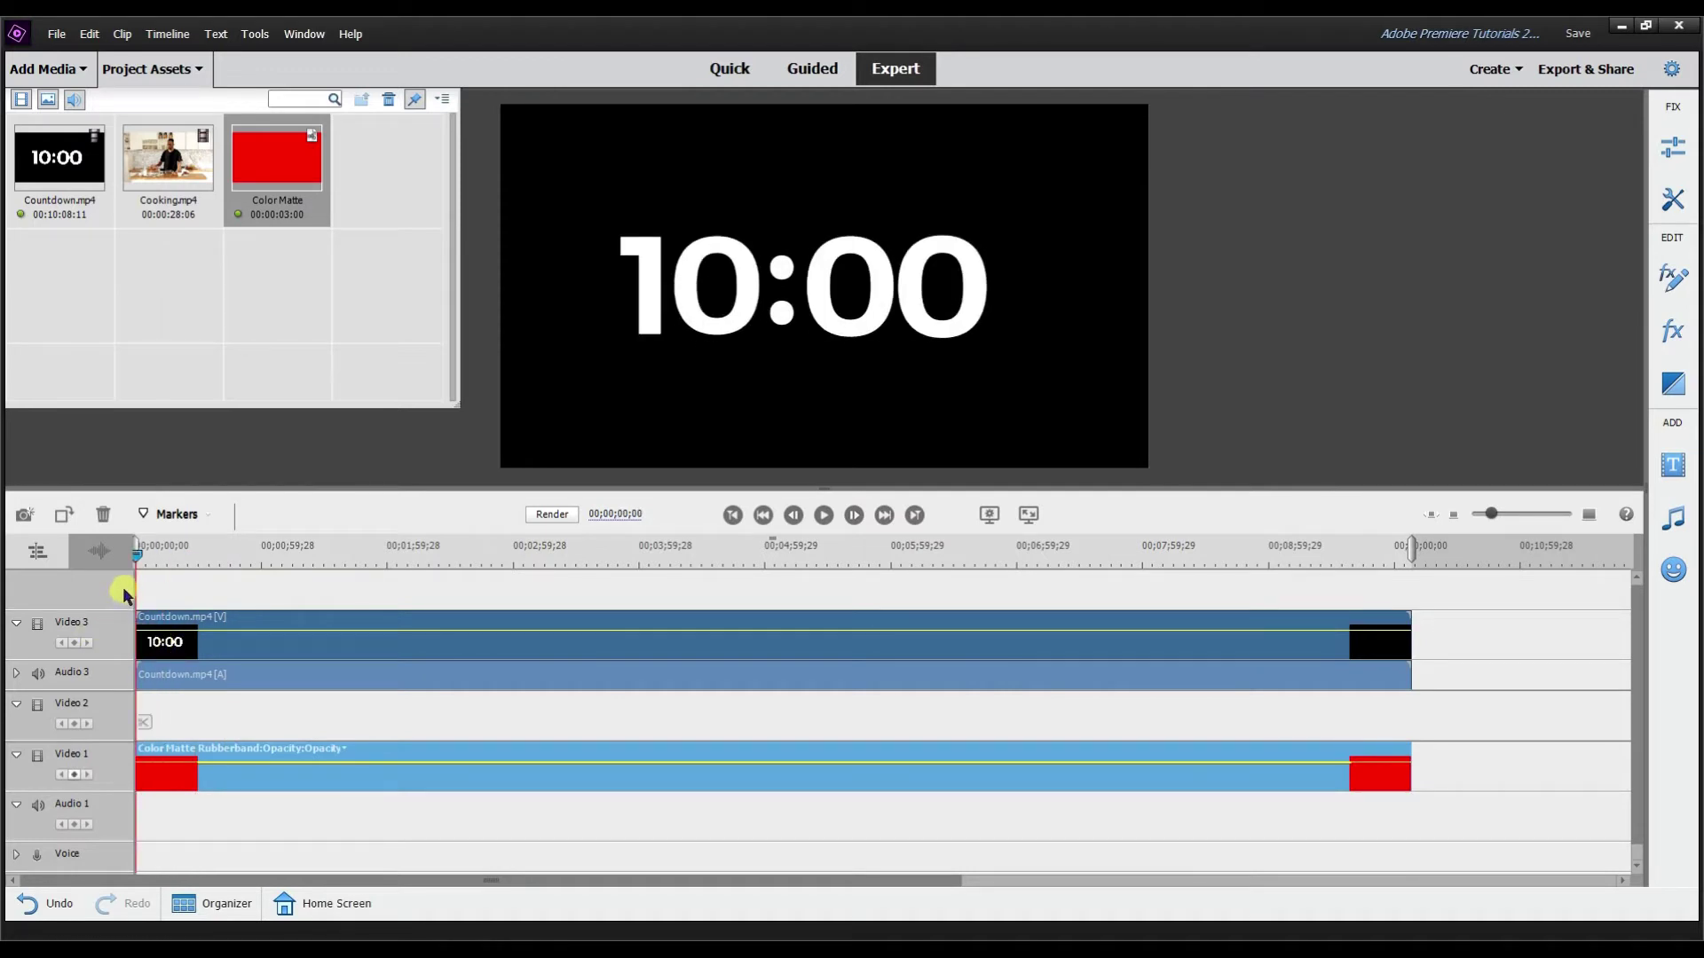
{"action": "left_click", "coordinate": [1227, 658]}
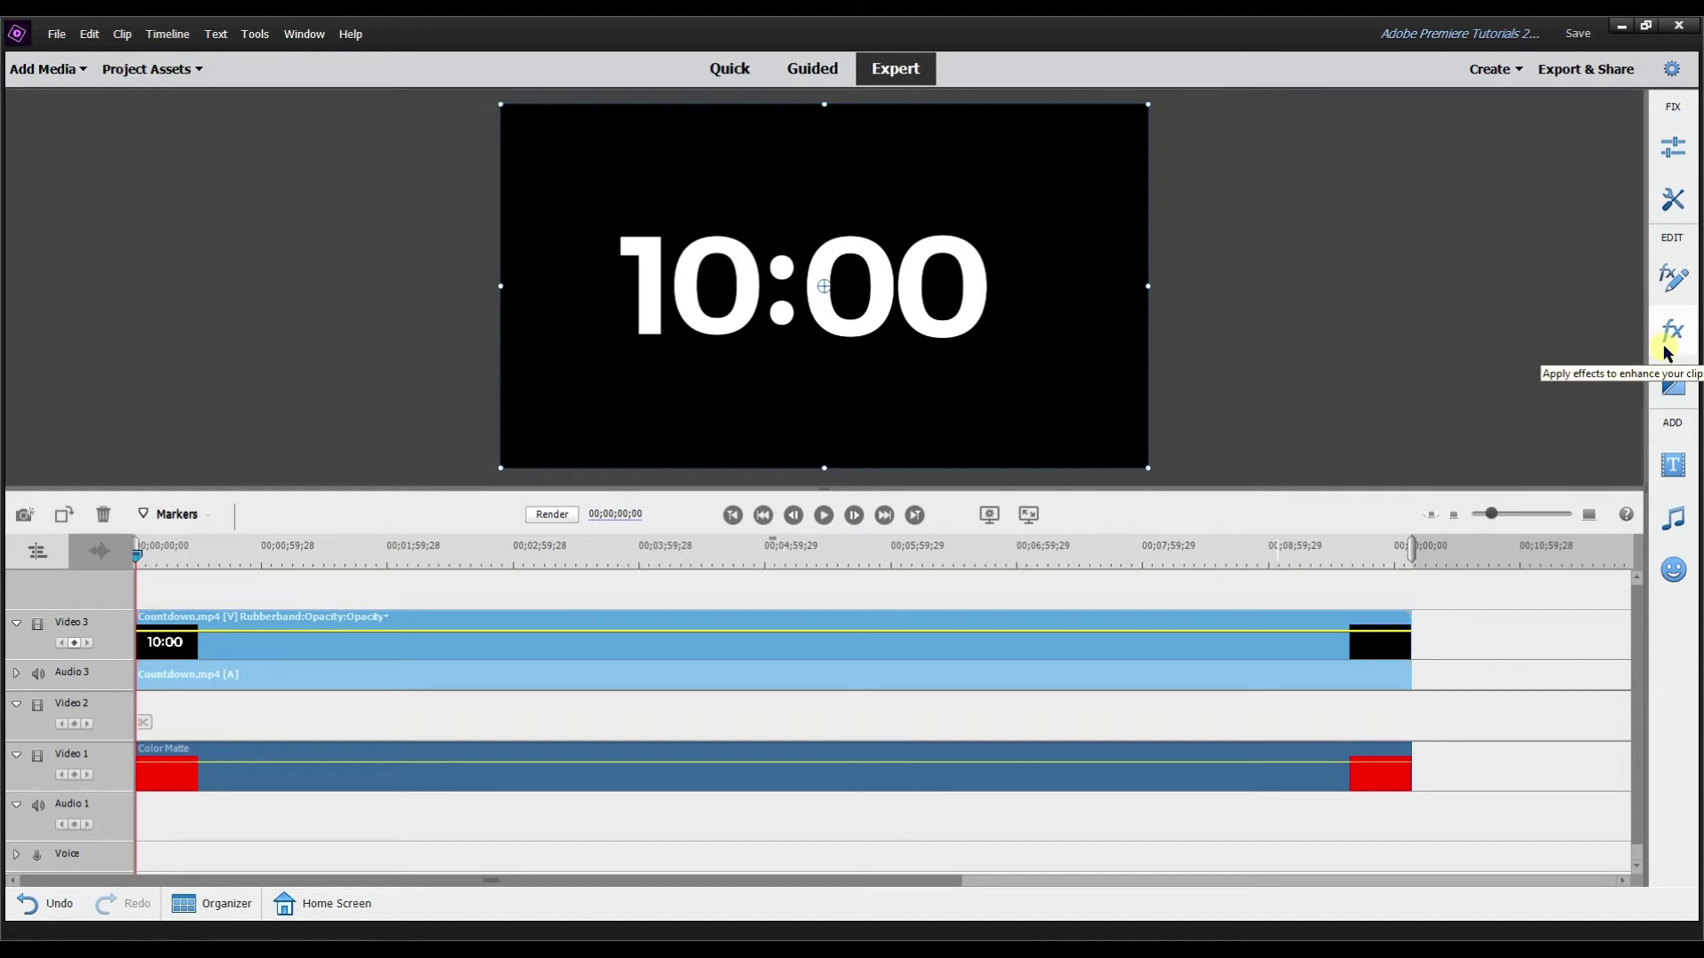
{"action": "left_click", "coordinate": [1673, 199]}
{"action": "left_click", "coordinate": [1672, 278]}
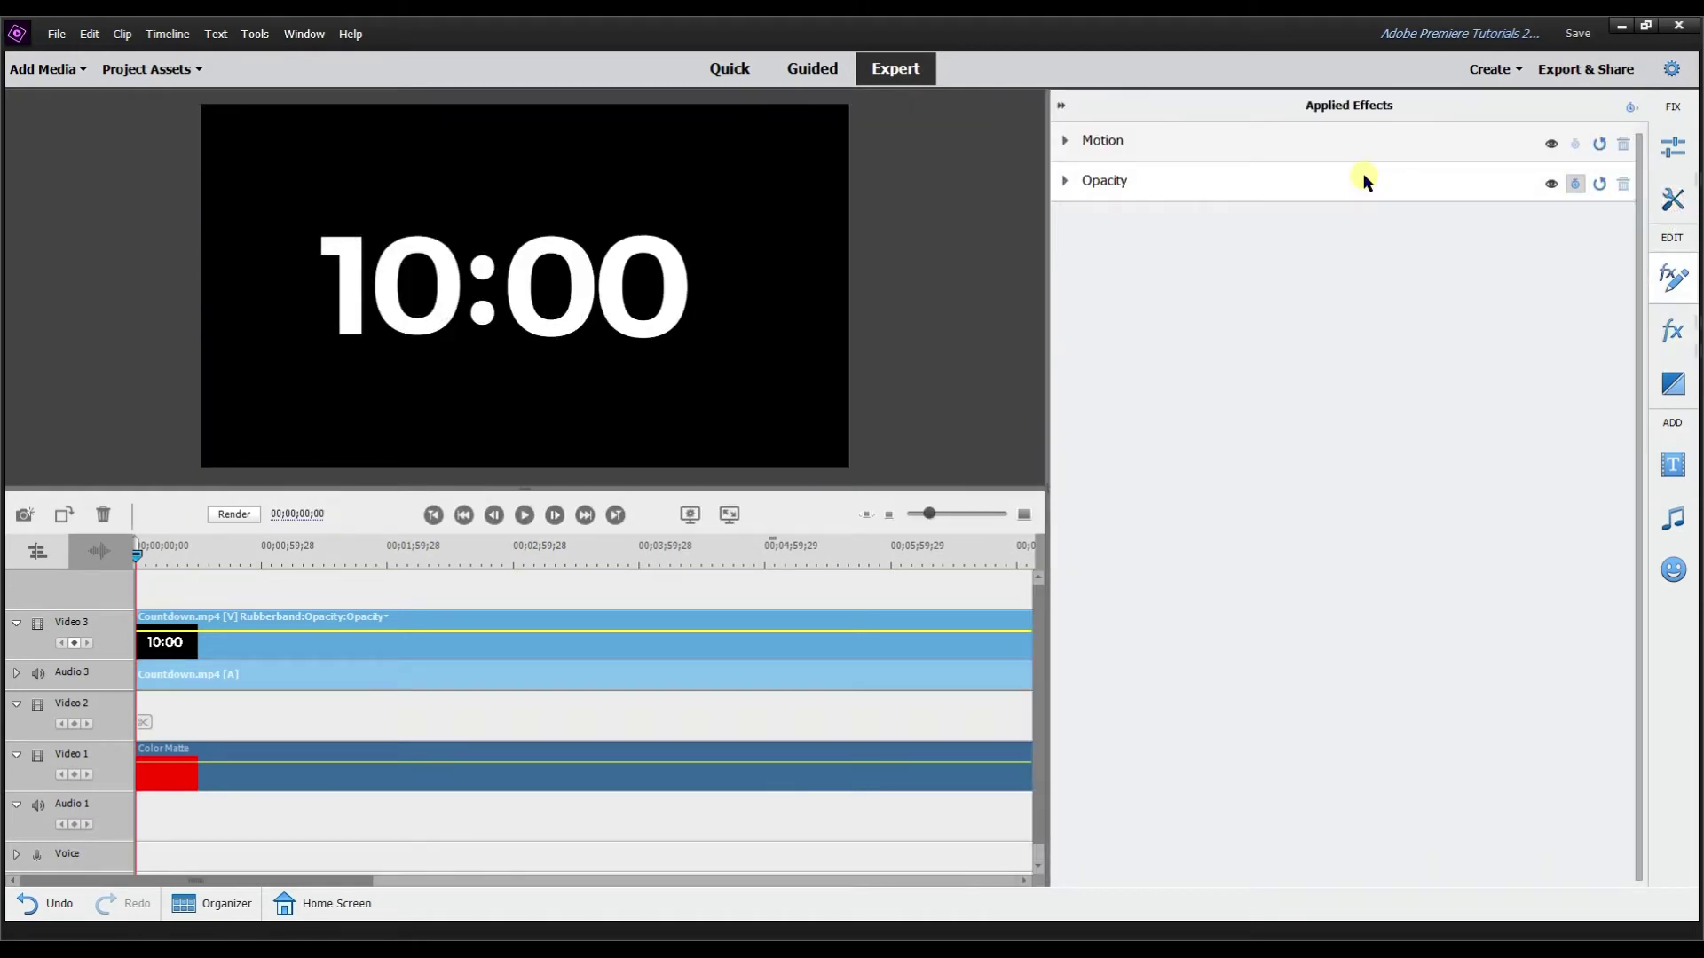
{"action": "left_click", "coordinate": [1255, 181]}
{"action": "left_click", "coordinate": [1242, 342]}
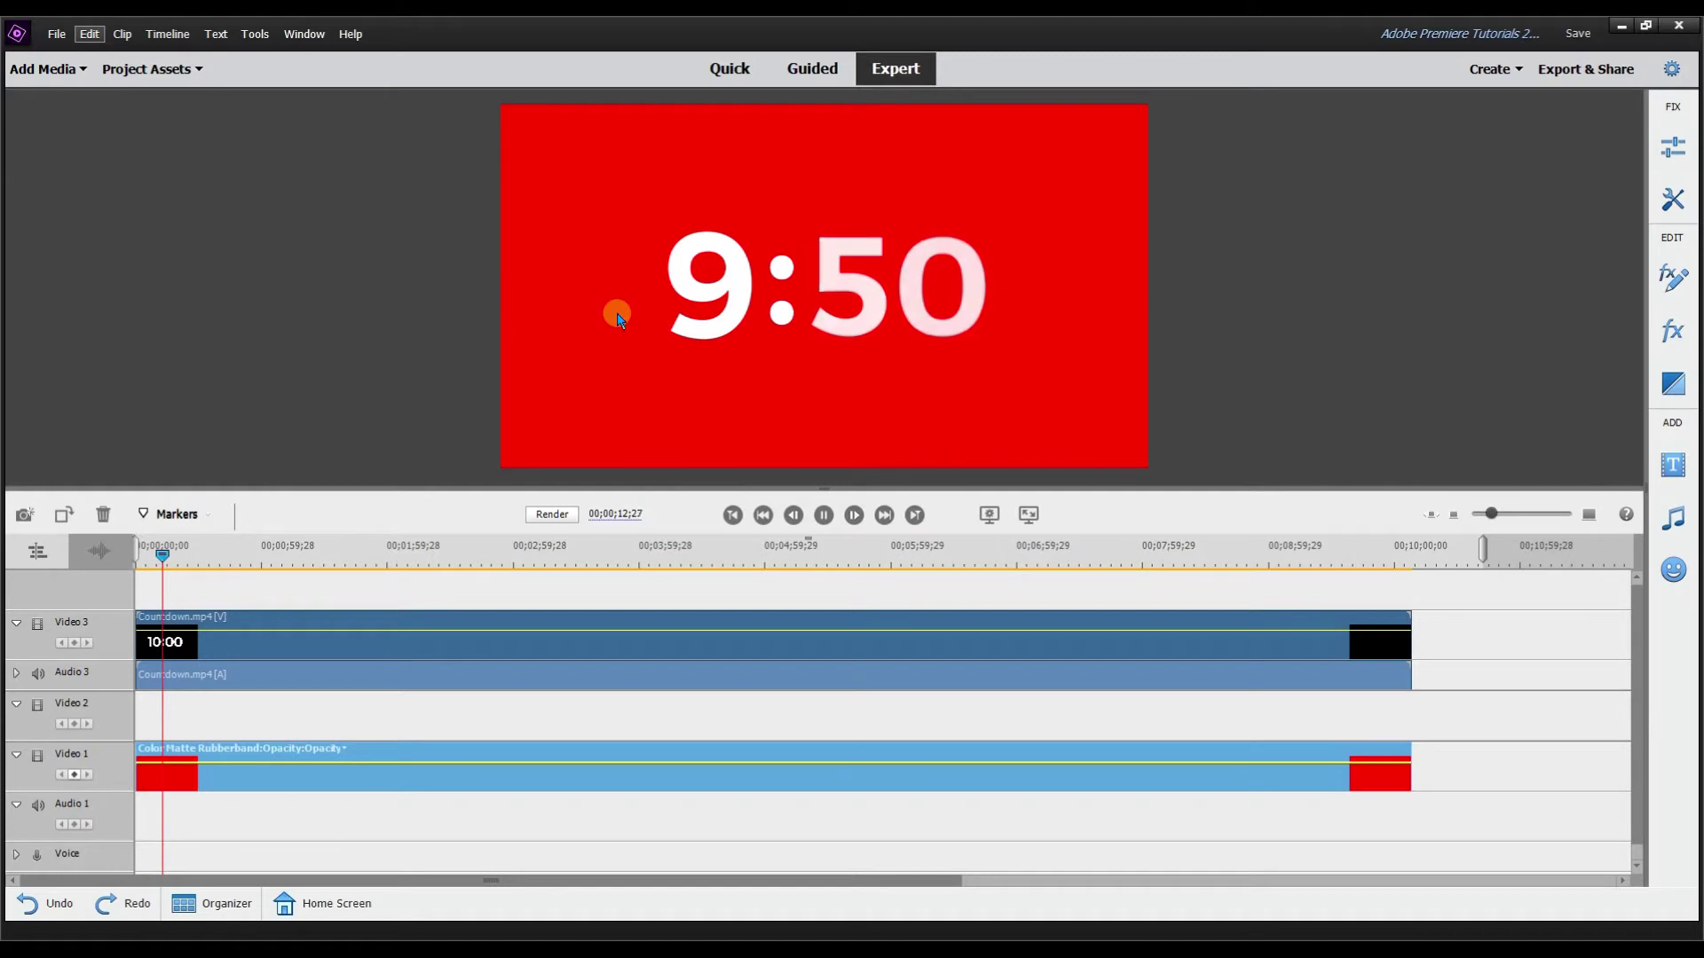
Step: Scale the Countdown clip down to slightly over half the frame width, centred over the red matte, and play the result
{"action": "key", "text": "space"}
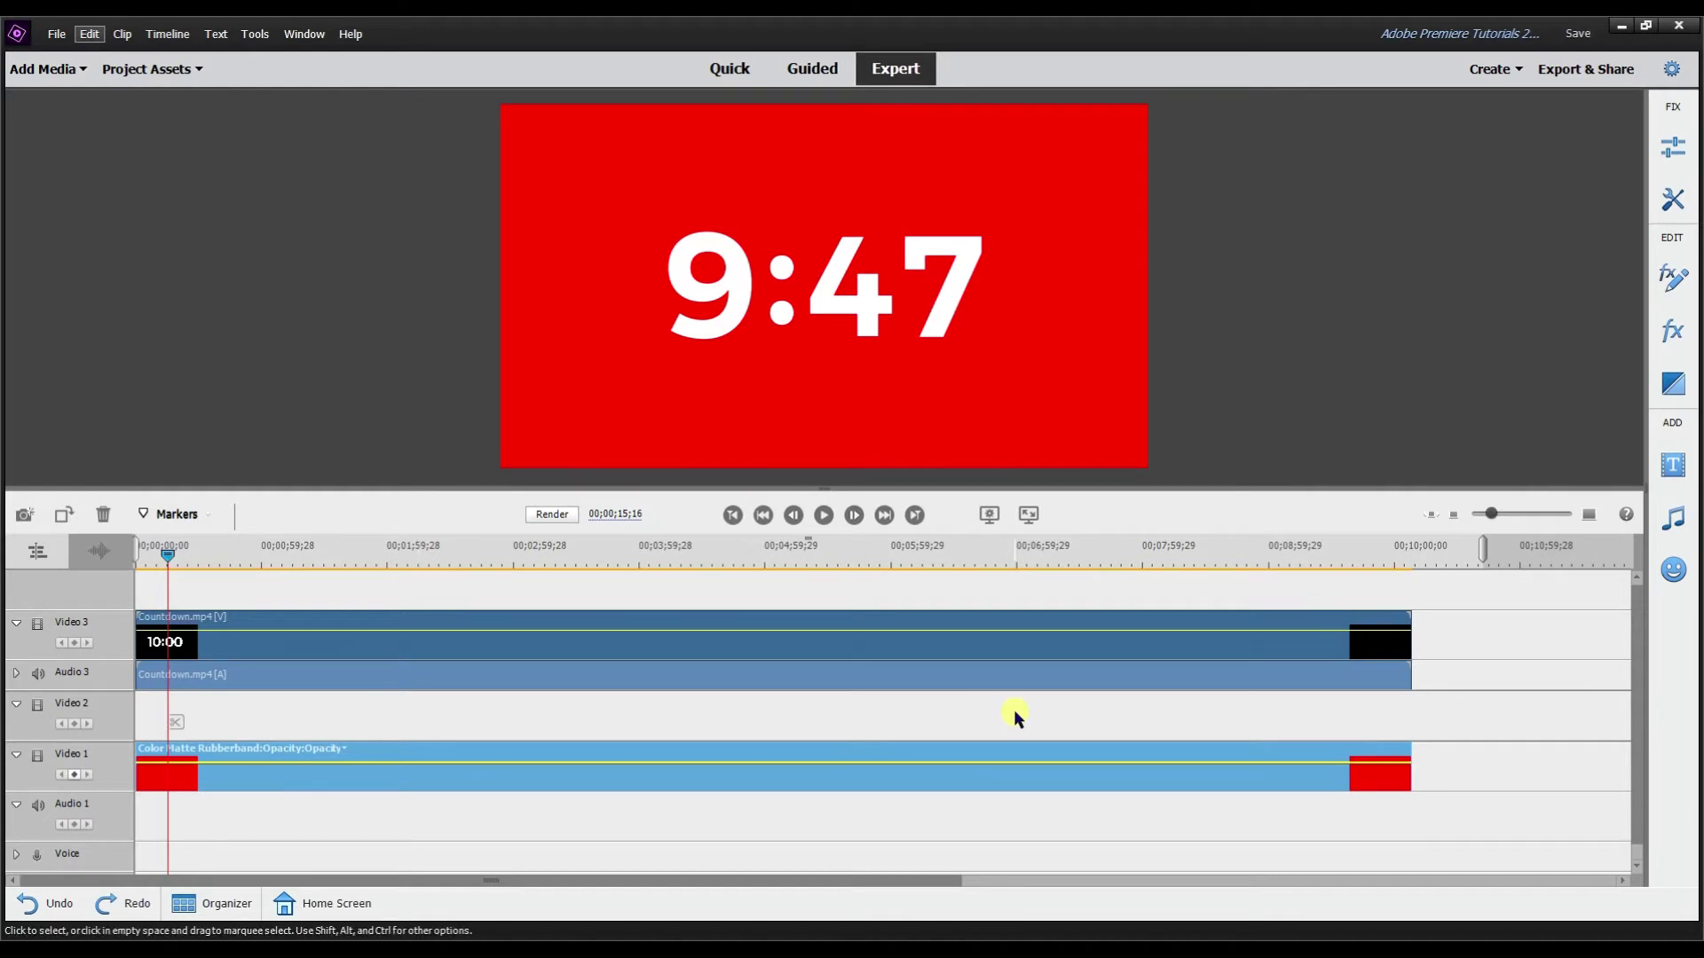
{"action": "left_click", "coordinate": [890, 646]}
{"action": "left_click_drag", "start_coordinate": [1151, 464], "coordinate": [1007, 388]}
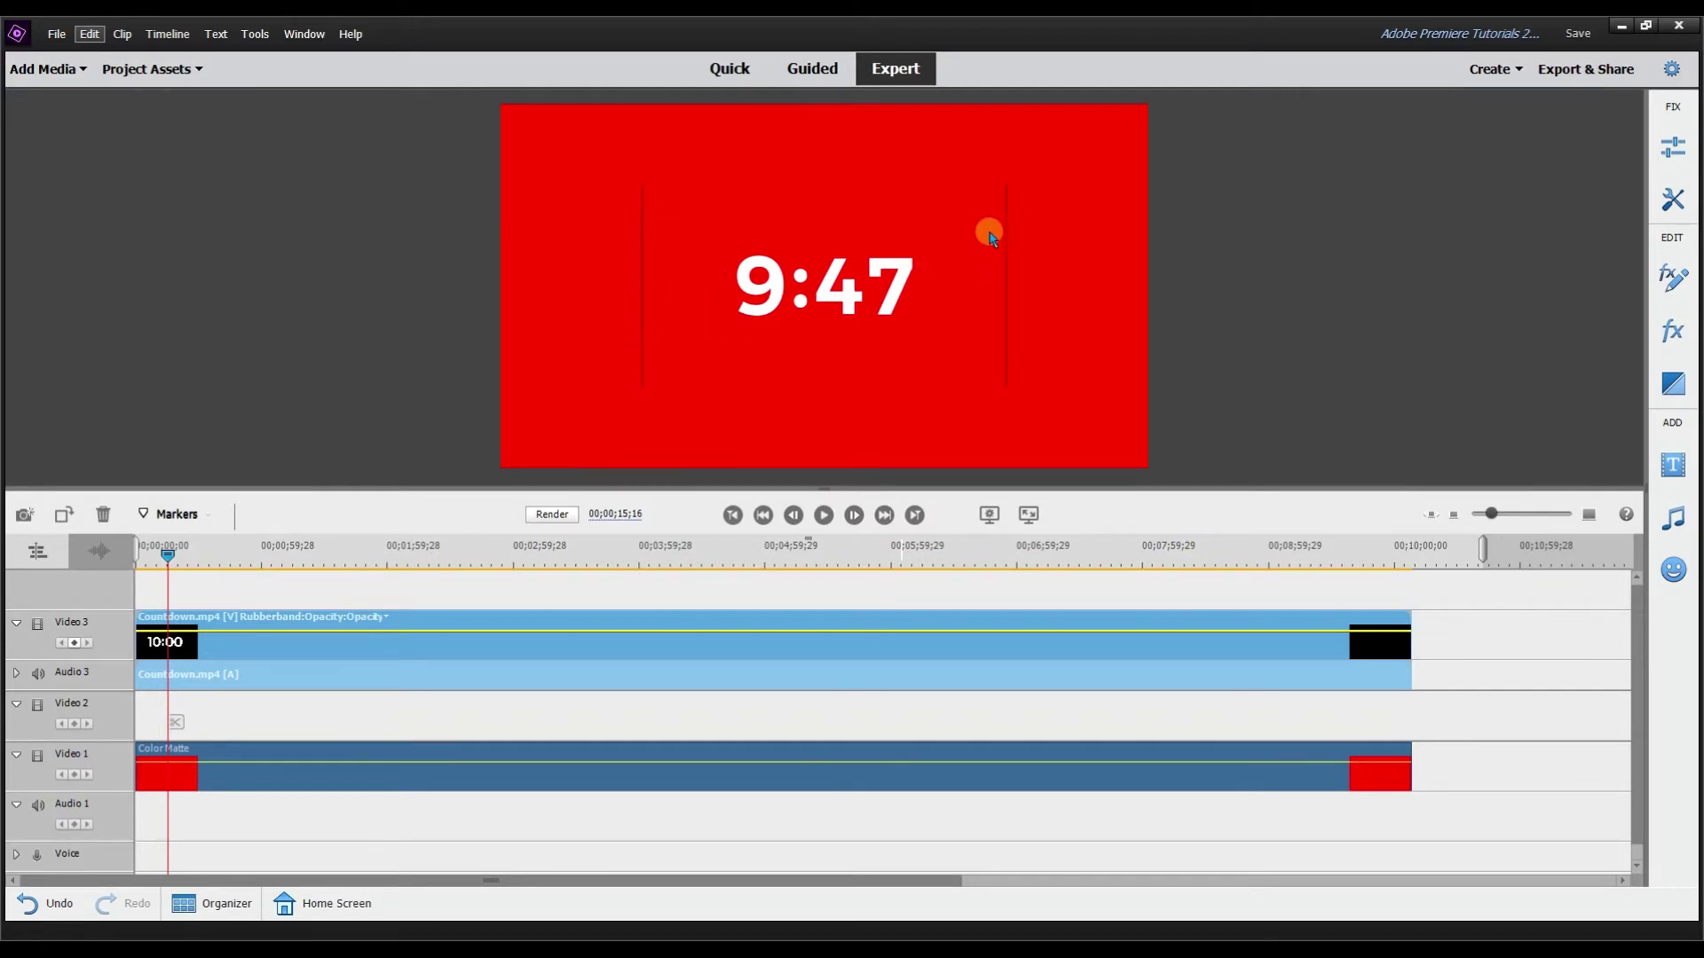
{"action": "left_click", "coordinate": [824, 523]}
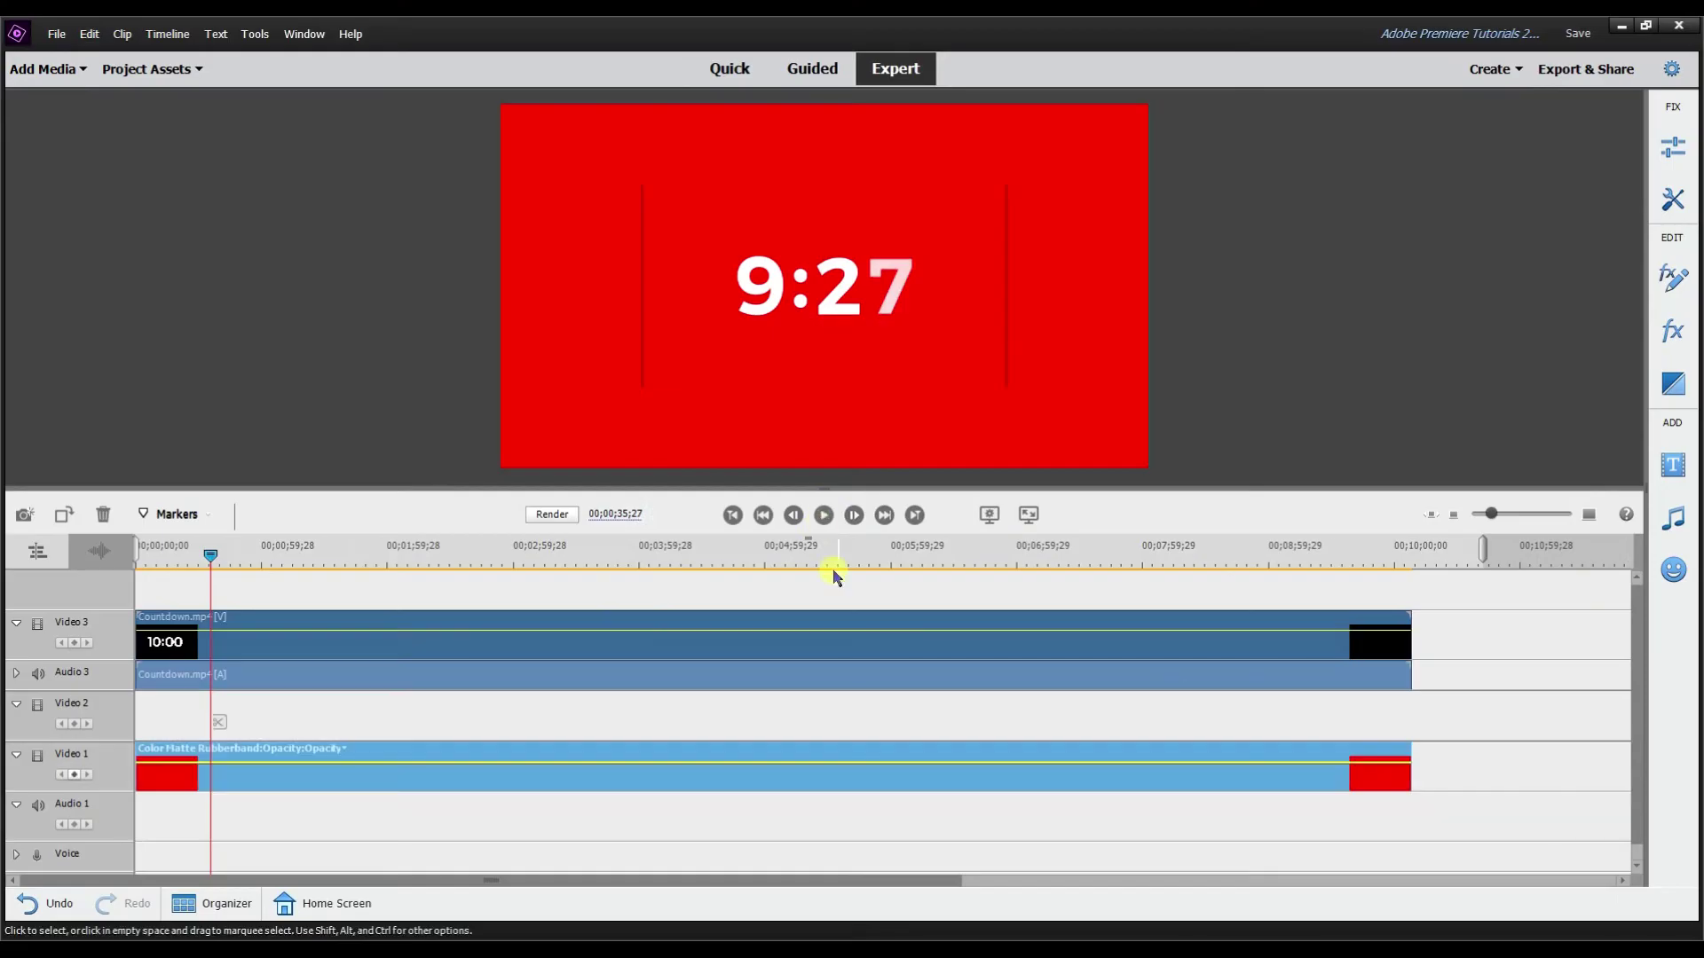
Step: Preview the Countdown clip with the Lighten blend mode during playback, and set its blend mode to Normal
{"action": "left_click", "coordinate": [1675, 282]}
{"action": "left_click", "coordinate": [1171, 181]}
{"action": "left_click", "coordinate": [1216, 338]}
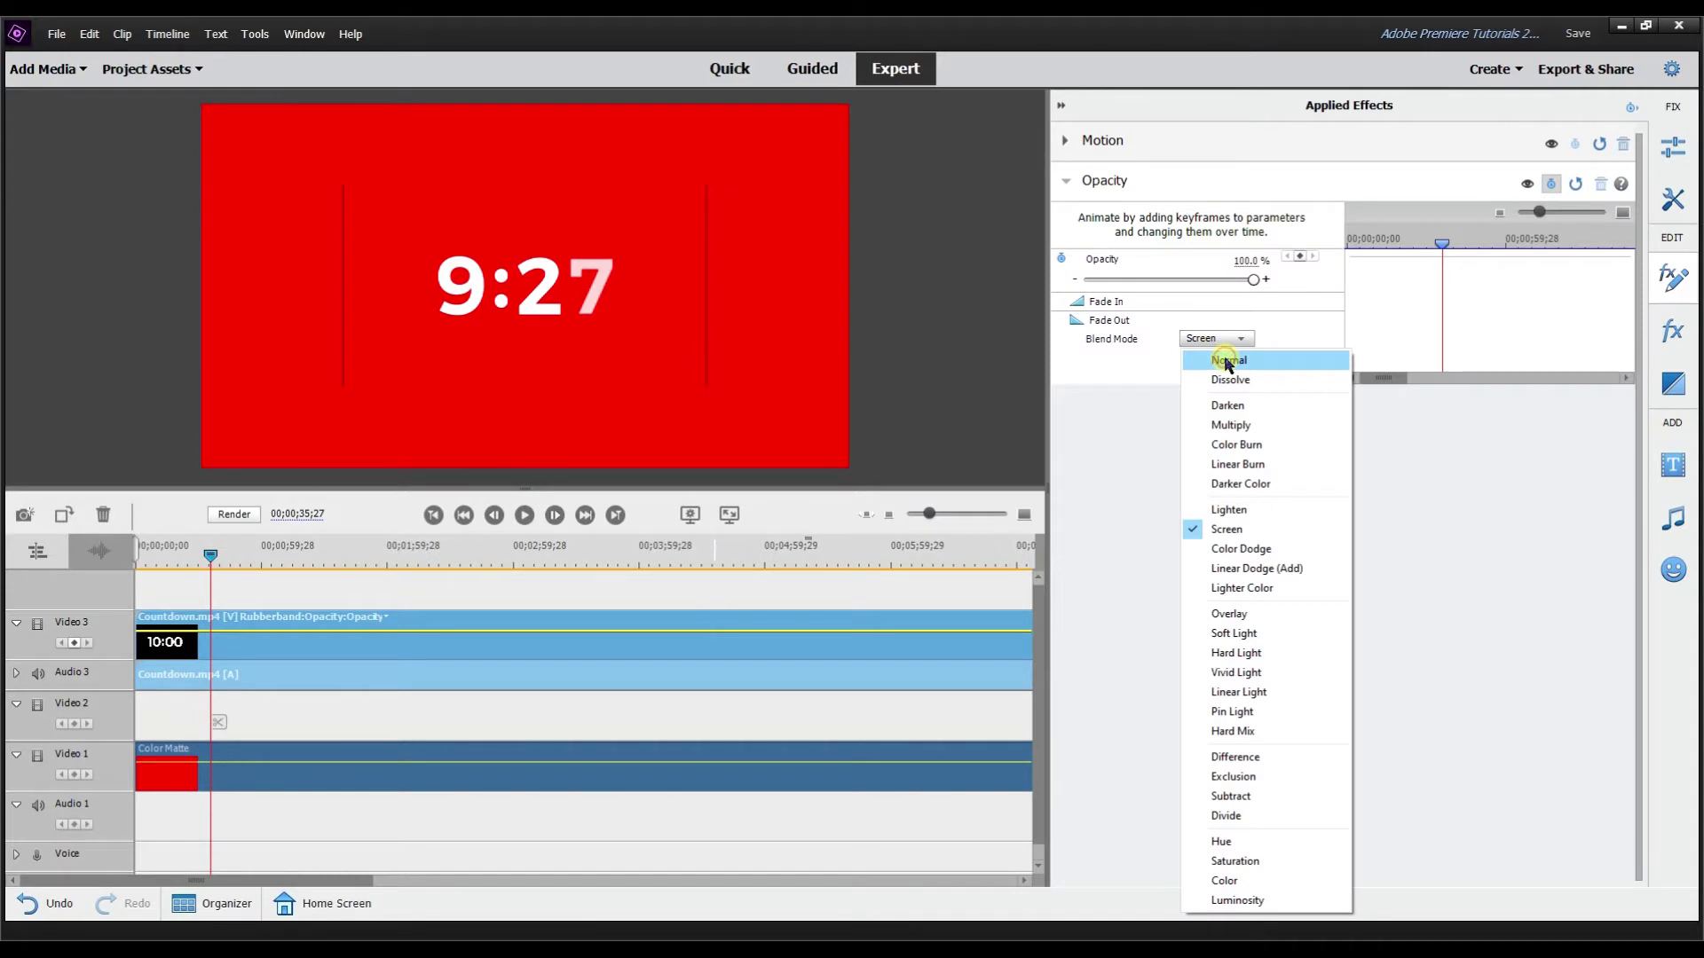
{"action": "left_click", "coordinate": [1093, 446]}
{"action": "left_click", "coordinate": [1215, 339]}
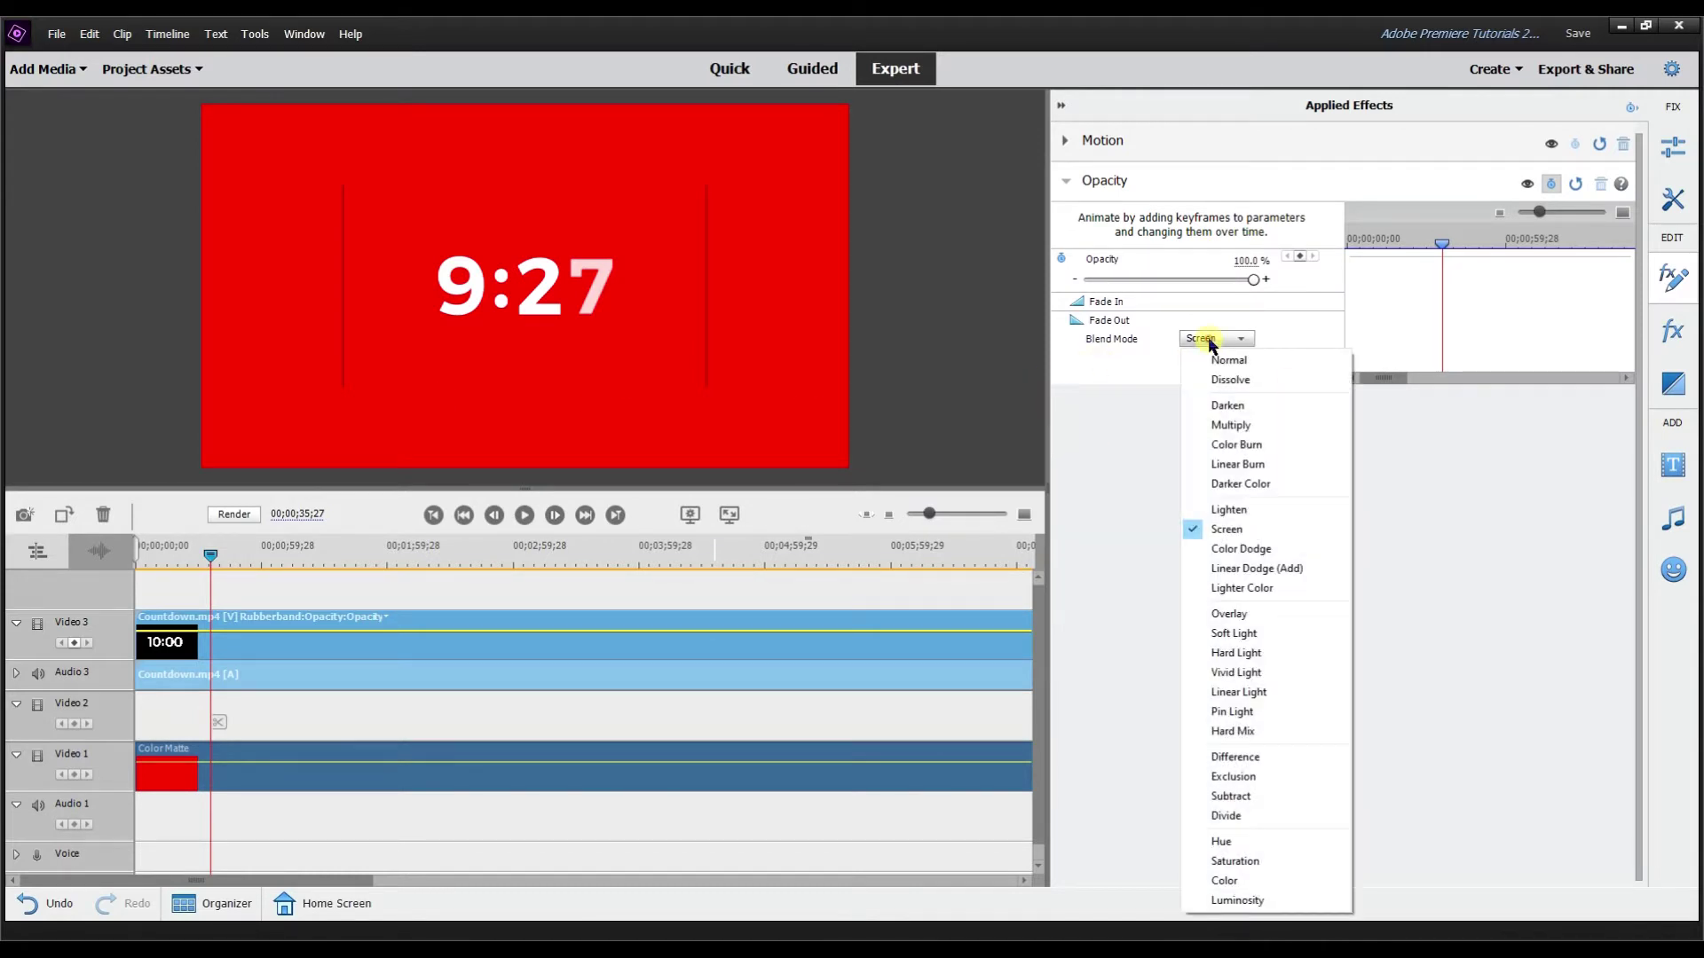
{"action": "left_click", "coordinate": [1218, 506]}
{"action": "key", "text": "space"}
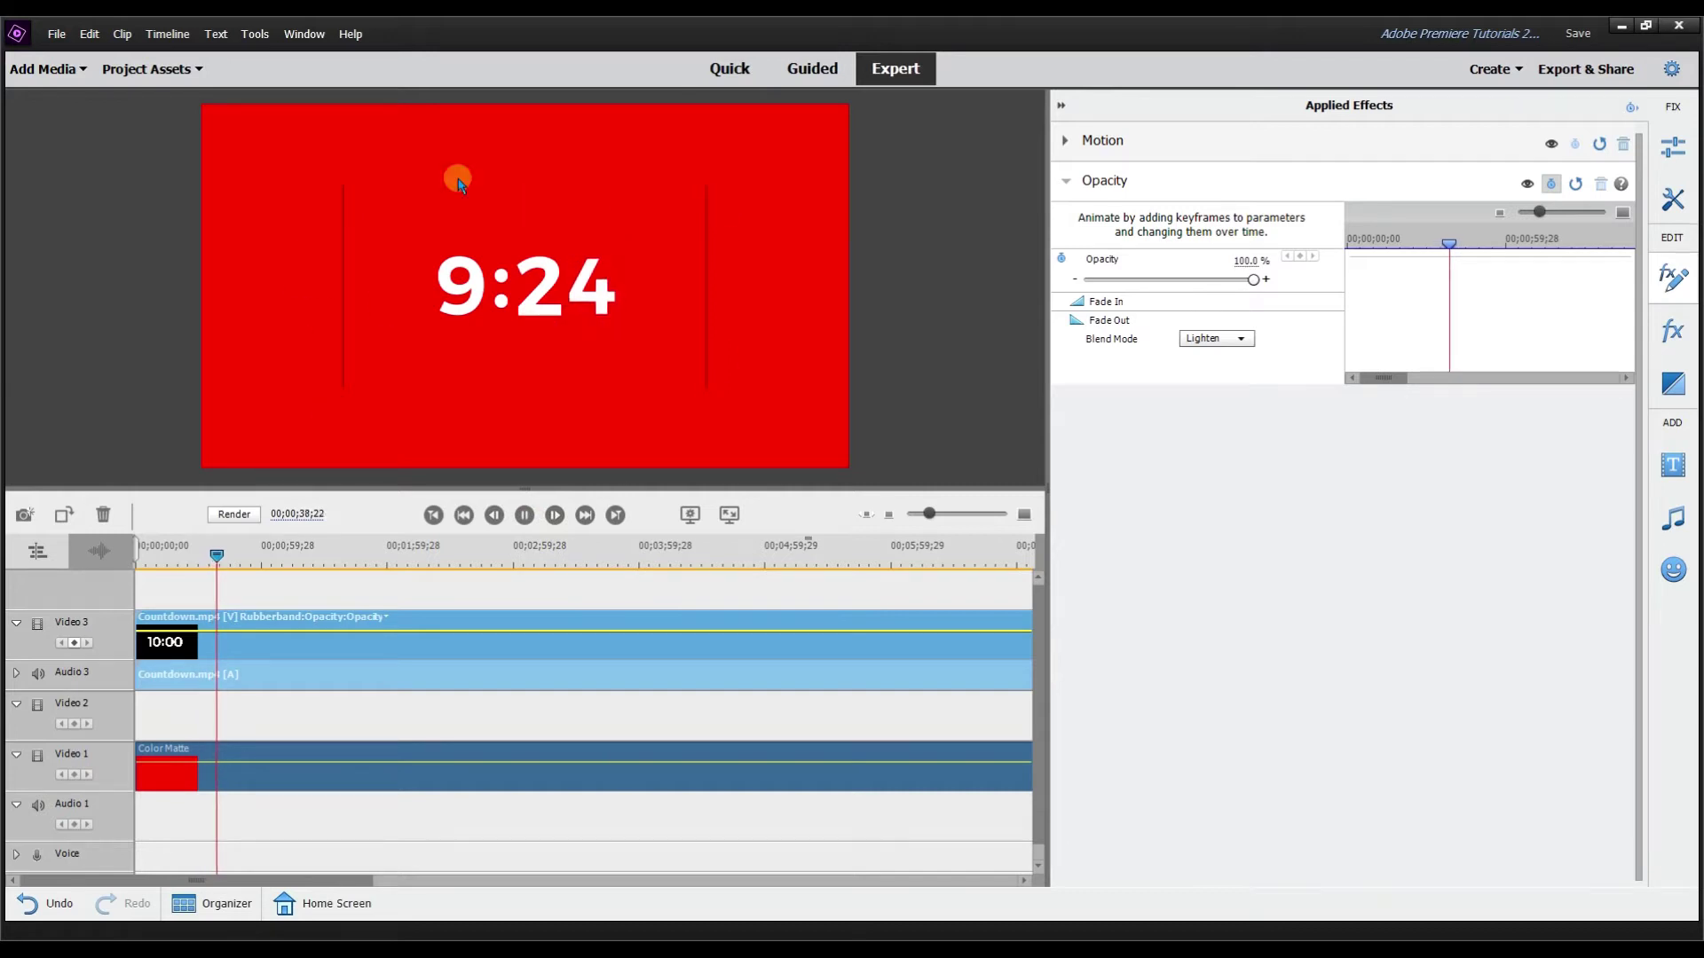
{"action": "left_click", "coordinate": [1209, 338]}
{"action": "left_click", "coordinate": [1229, 361]}
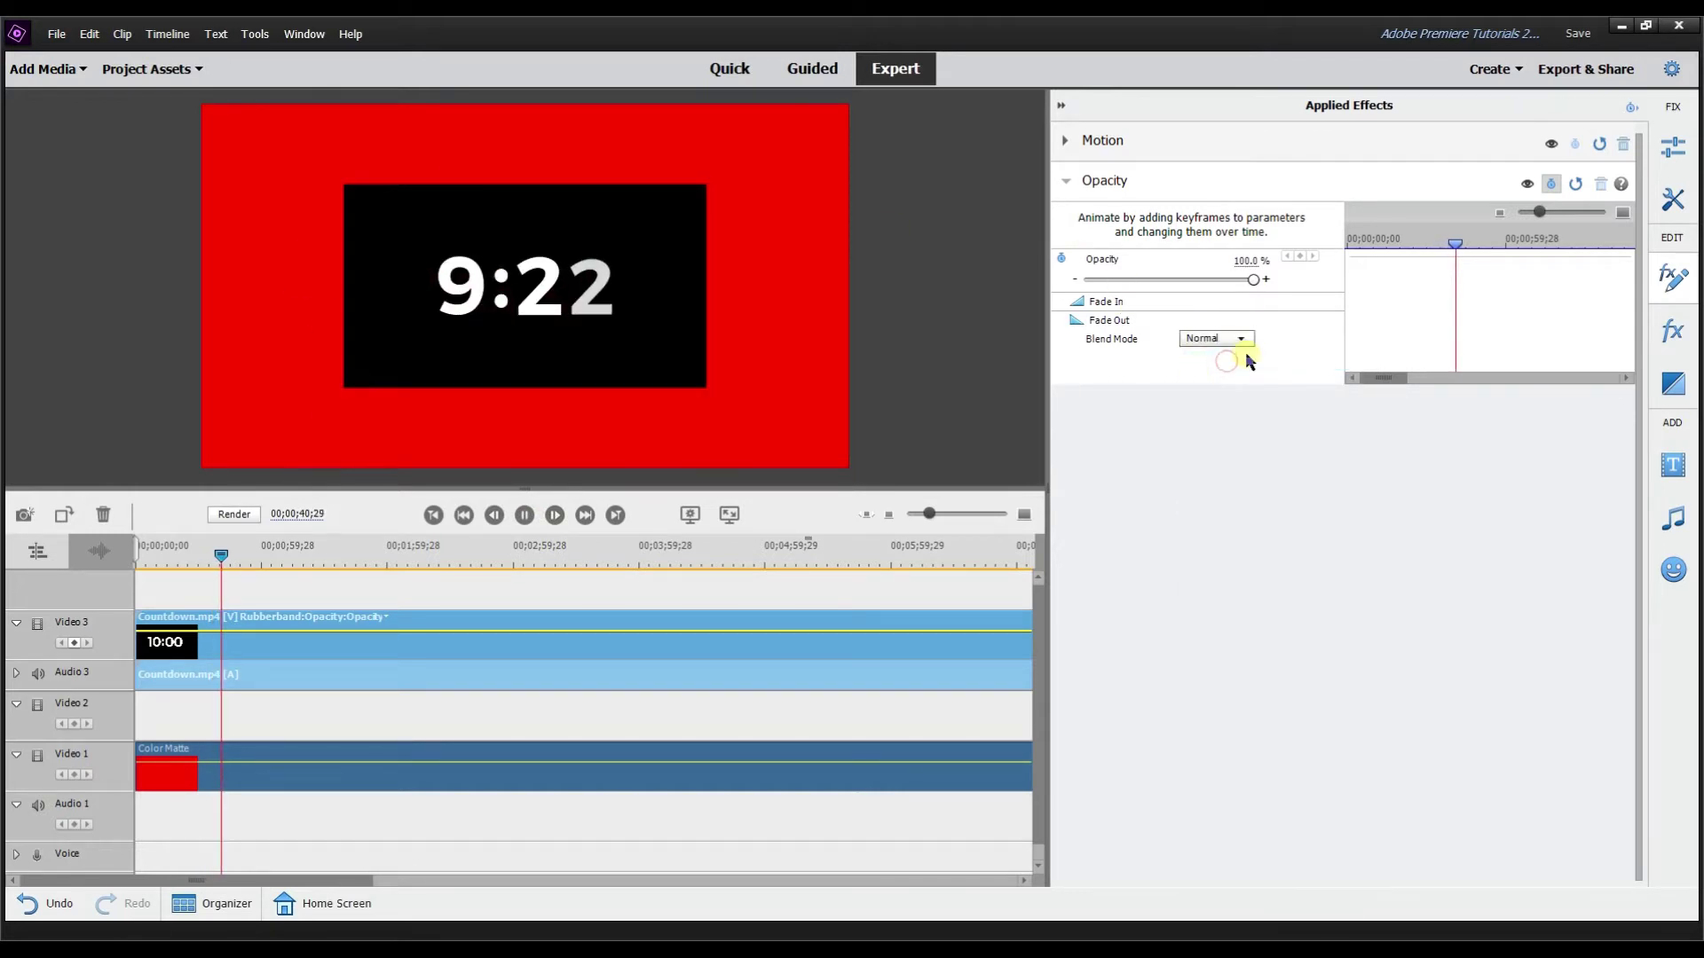
Step: Apply the Luma Key effect to the Countdown clip with adjusted threshold and cutoff, and return the playhead to the start
{"action": "left_click", "coordinate": [1690, 336]}
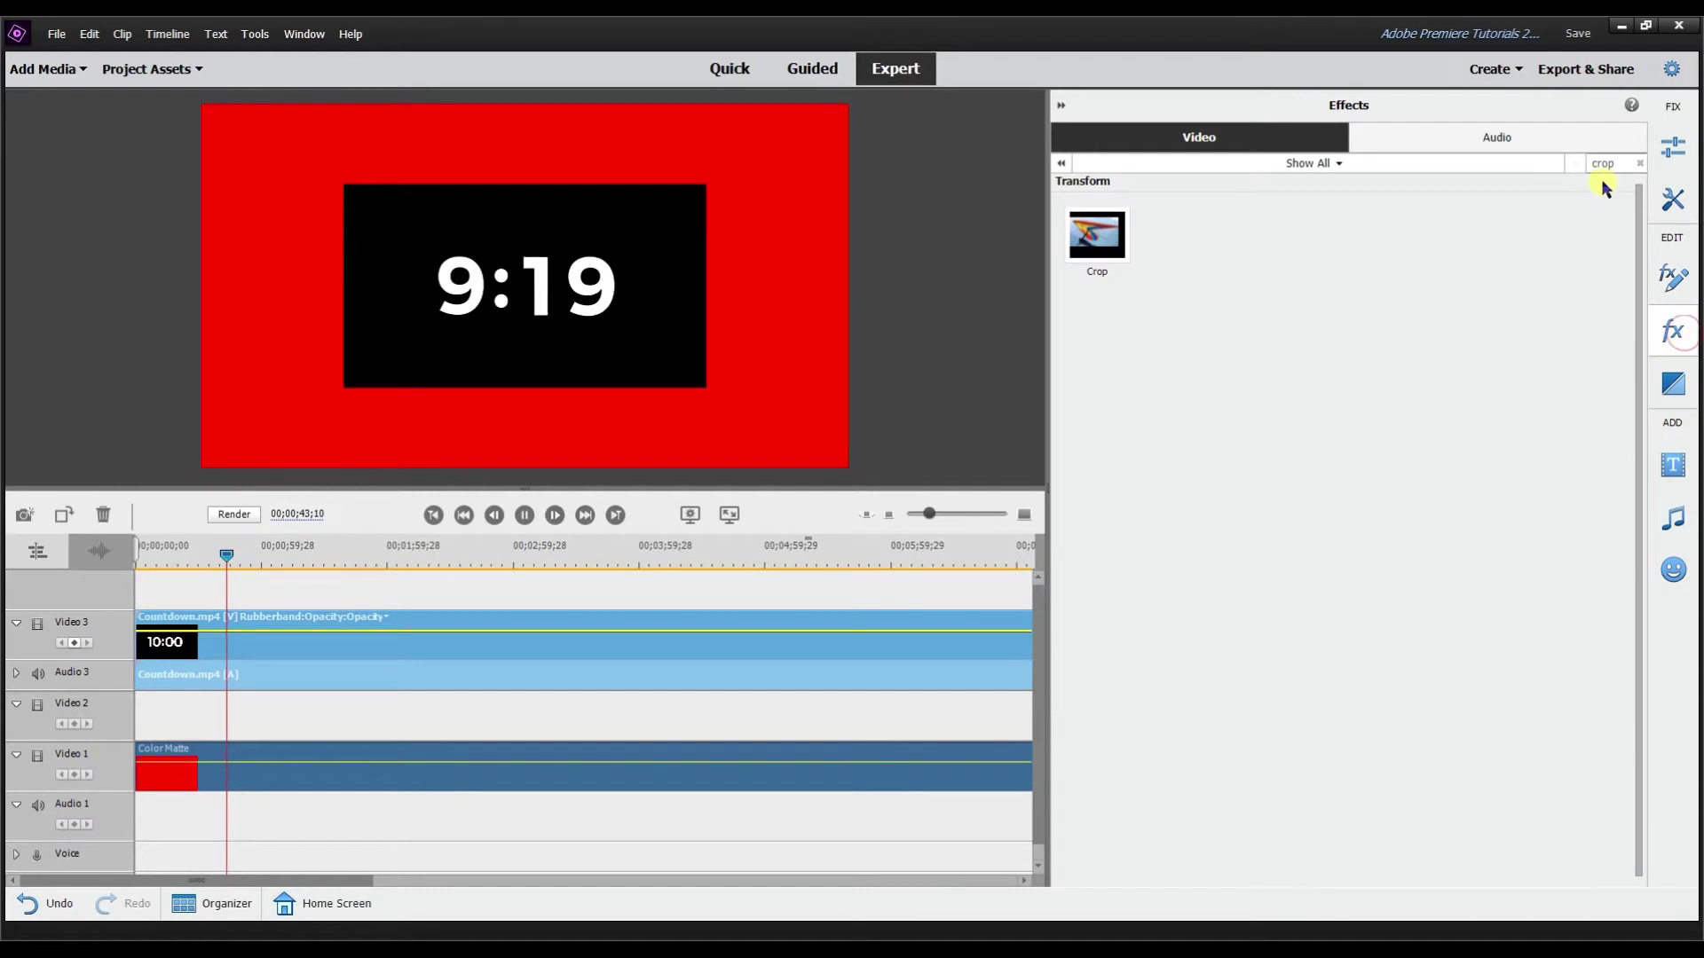
{"action": "type", "text": "luma"}
{"action": "left_click_drag", "start_coordinate": [1097, 235], "coordinate": [593, 391]}
{"action": "left_click_drag", "start_coordinate": [330, 603], "coordinate": [304, 619]}
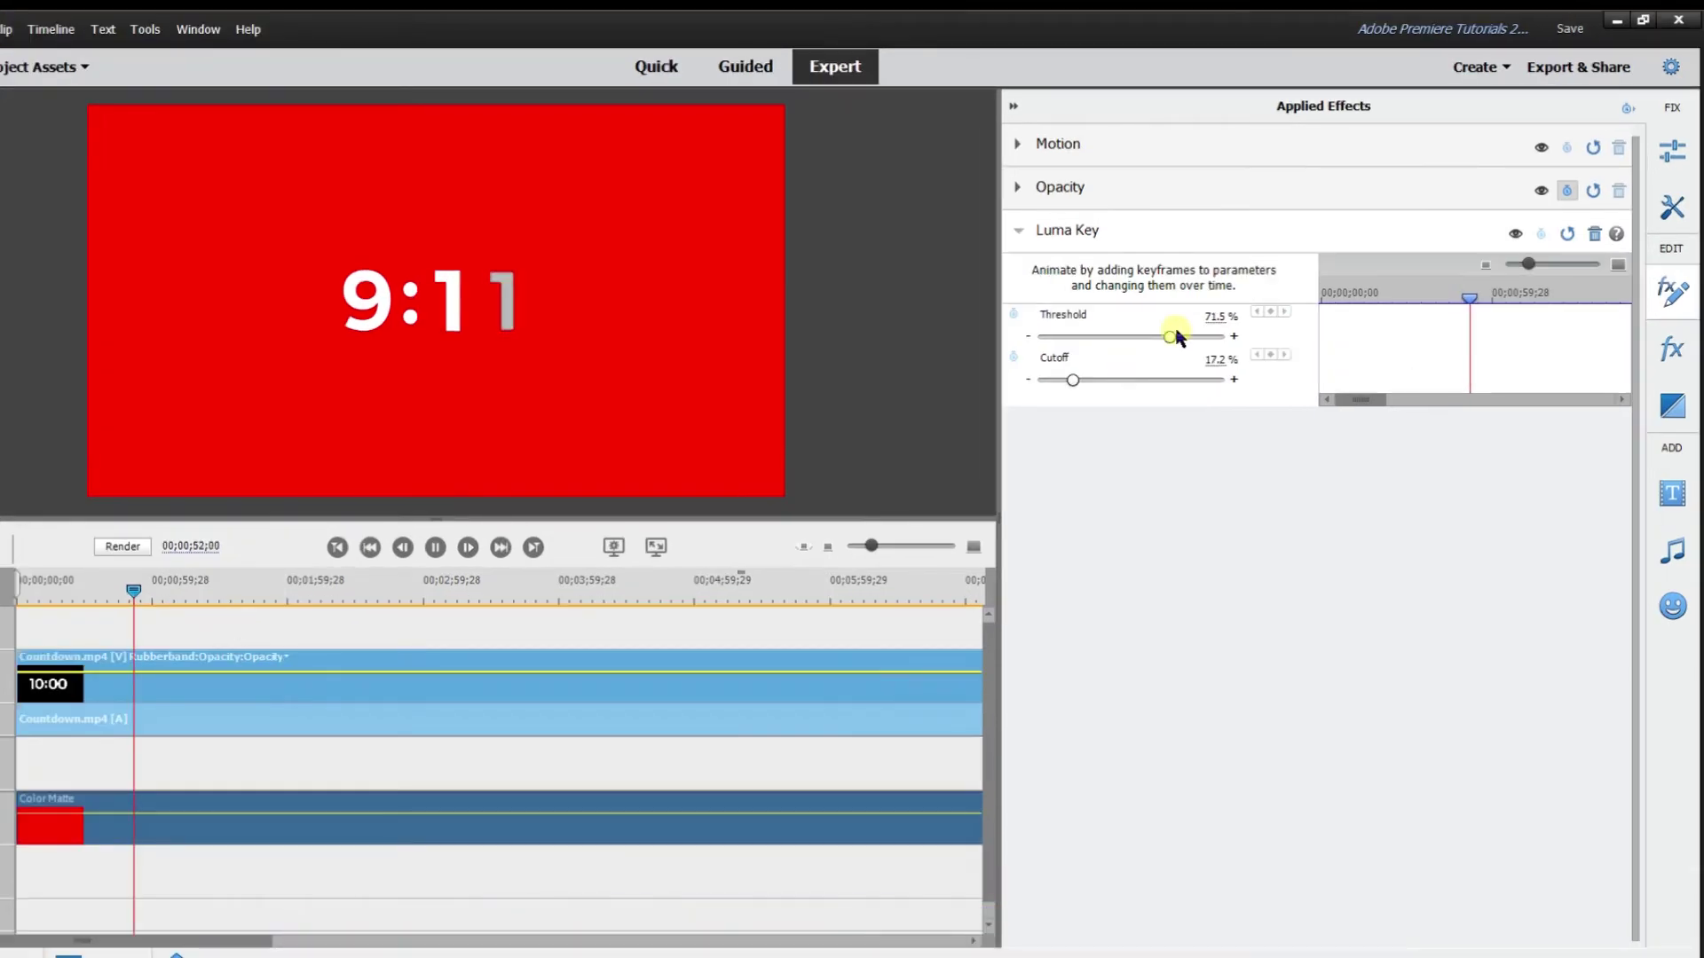
{"action": "left_click_drag", "start_coordinate": [1150, 337], "coordinate": [1069, 380]}
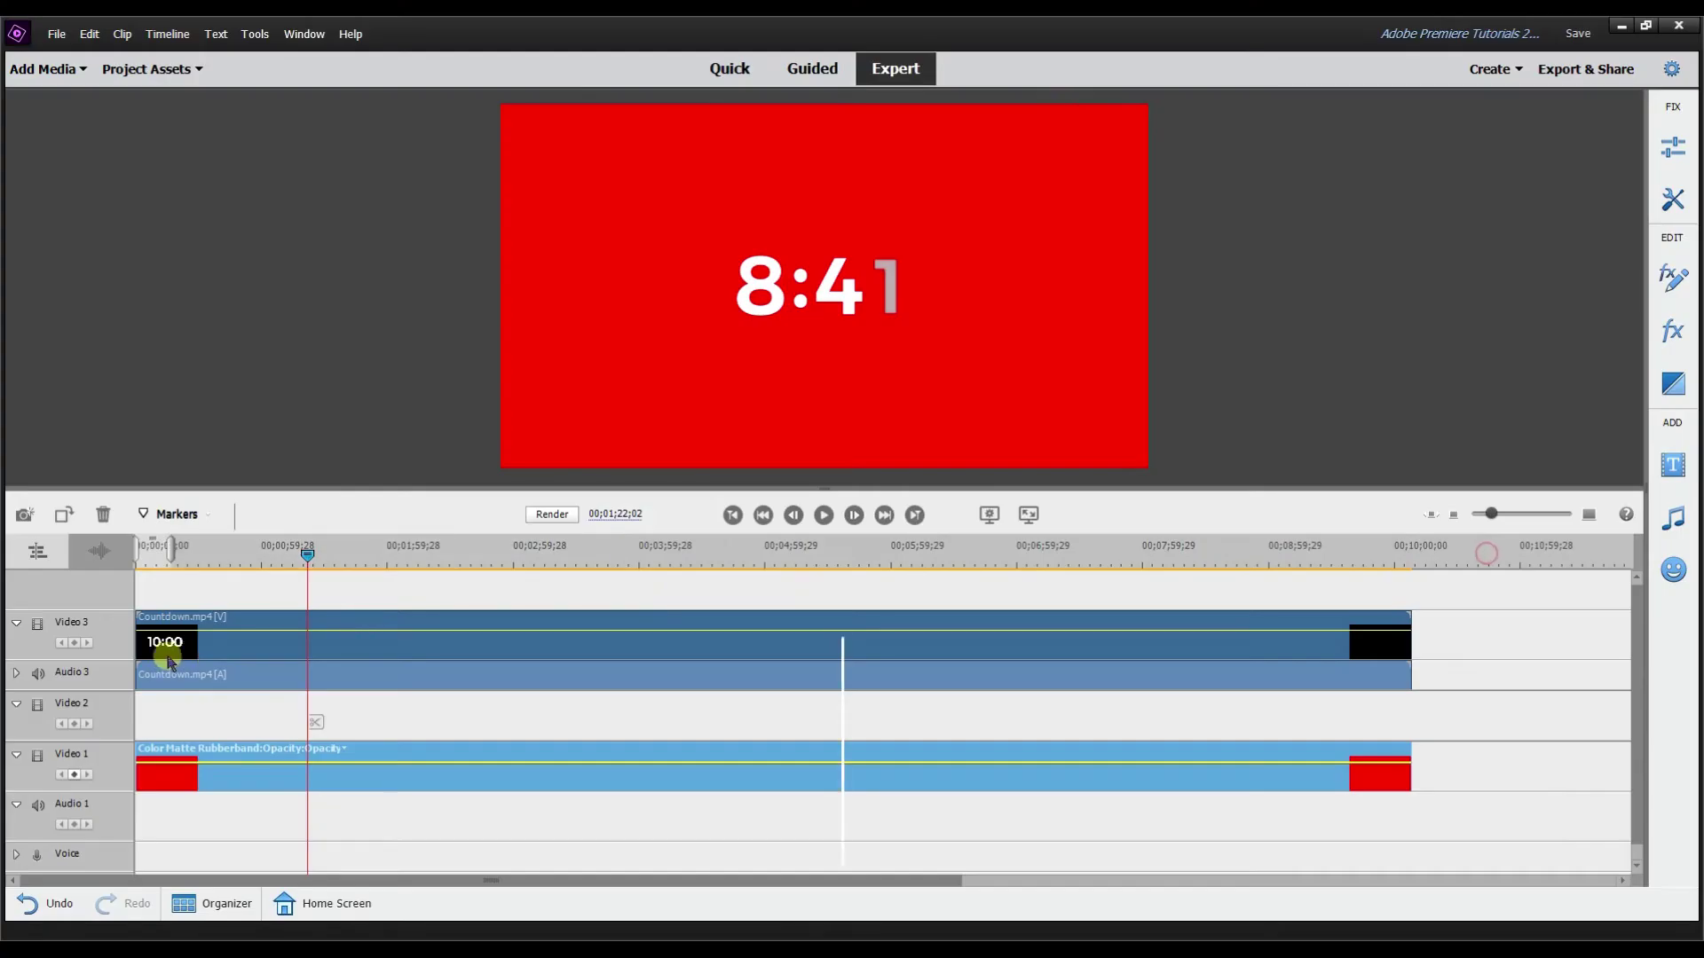
{"action": "left_click_drag", "start_coordinate": [304, 557], "coordinate": [89, 599]}
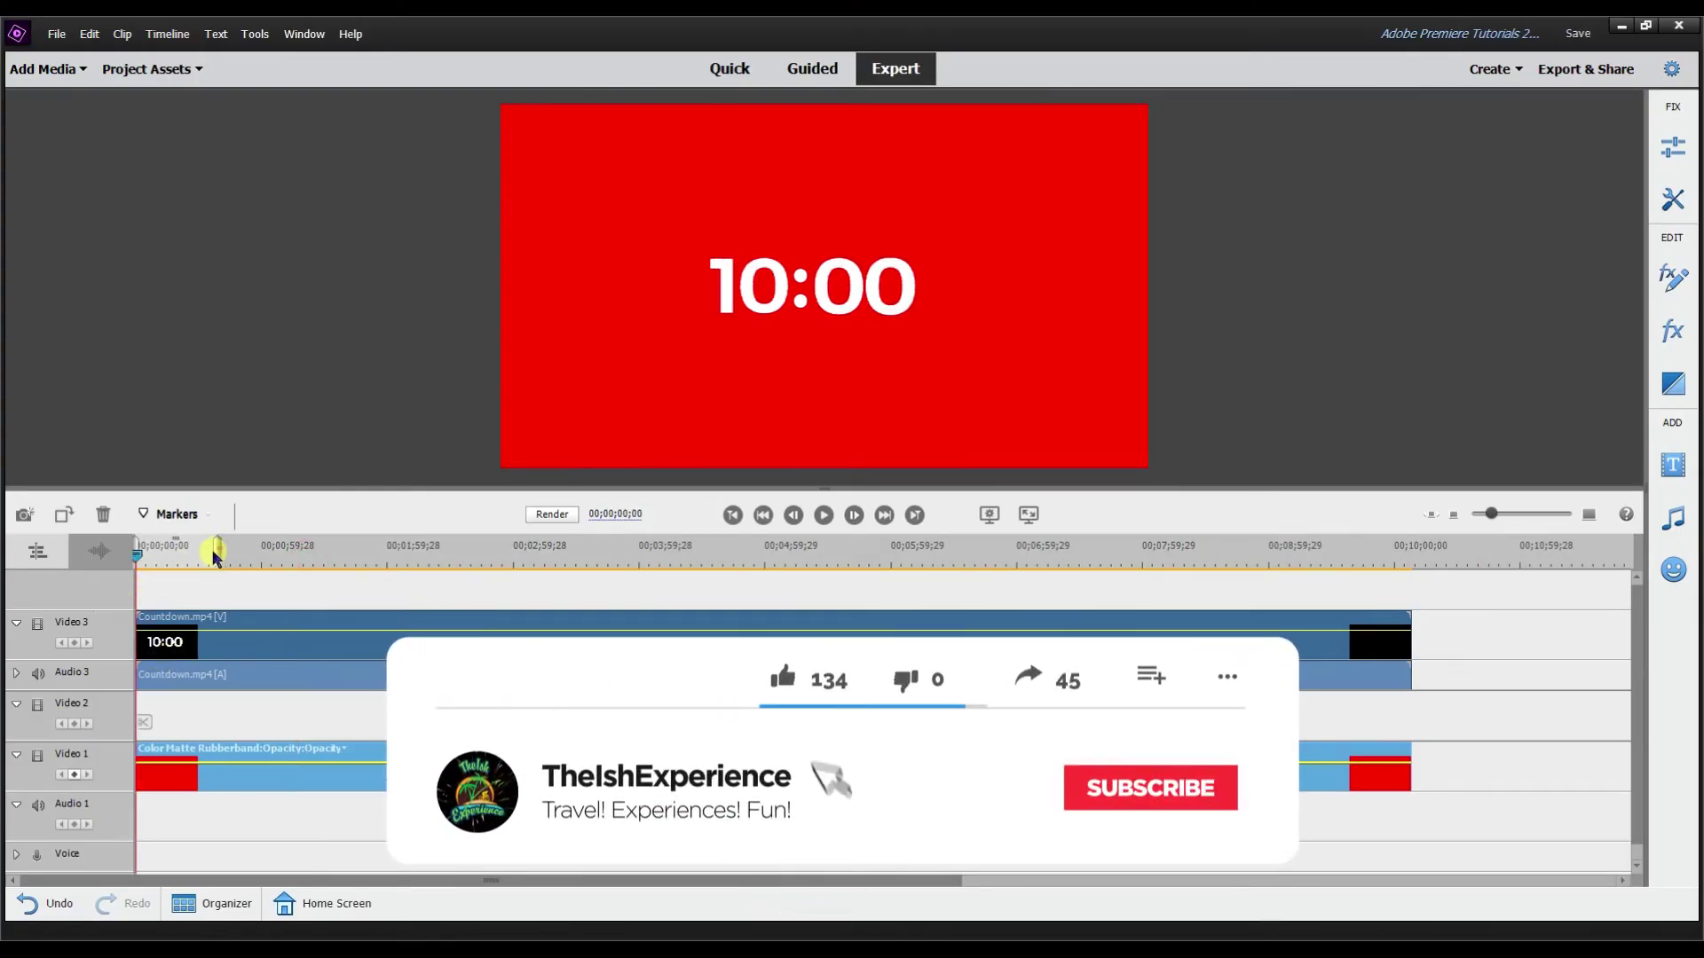
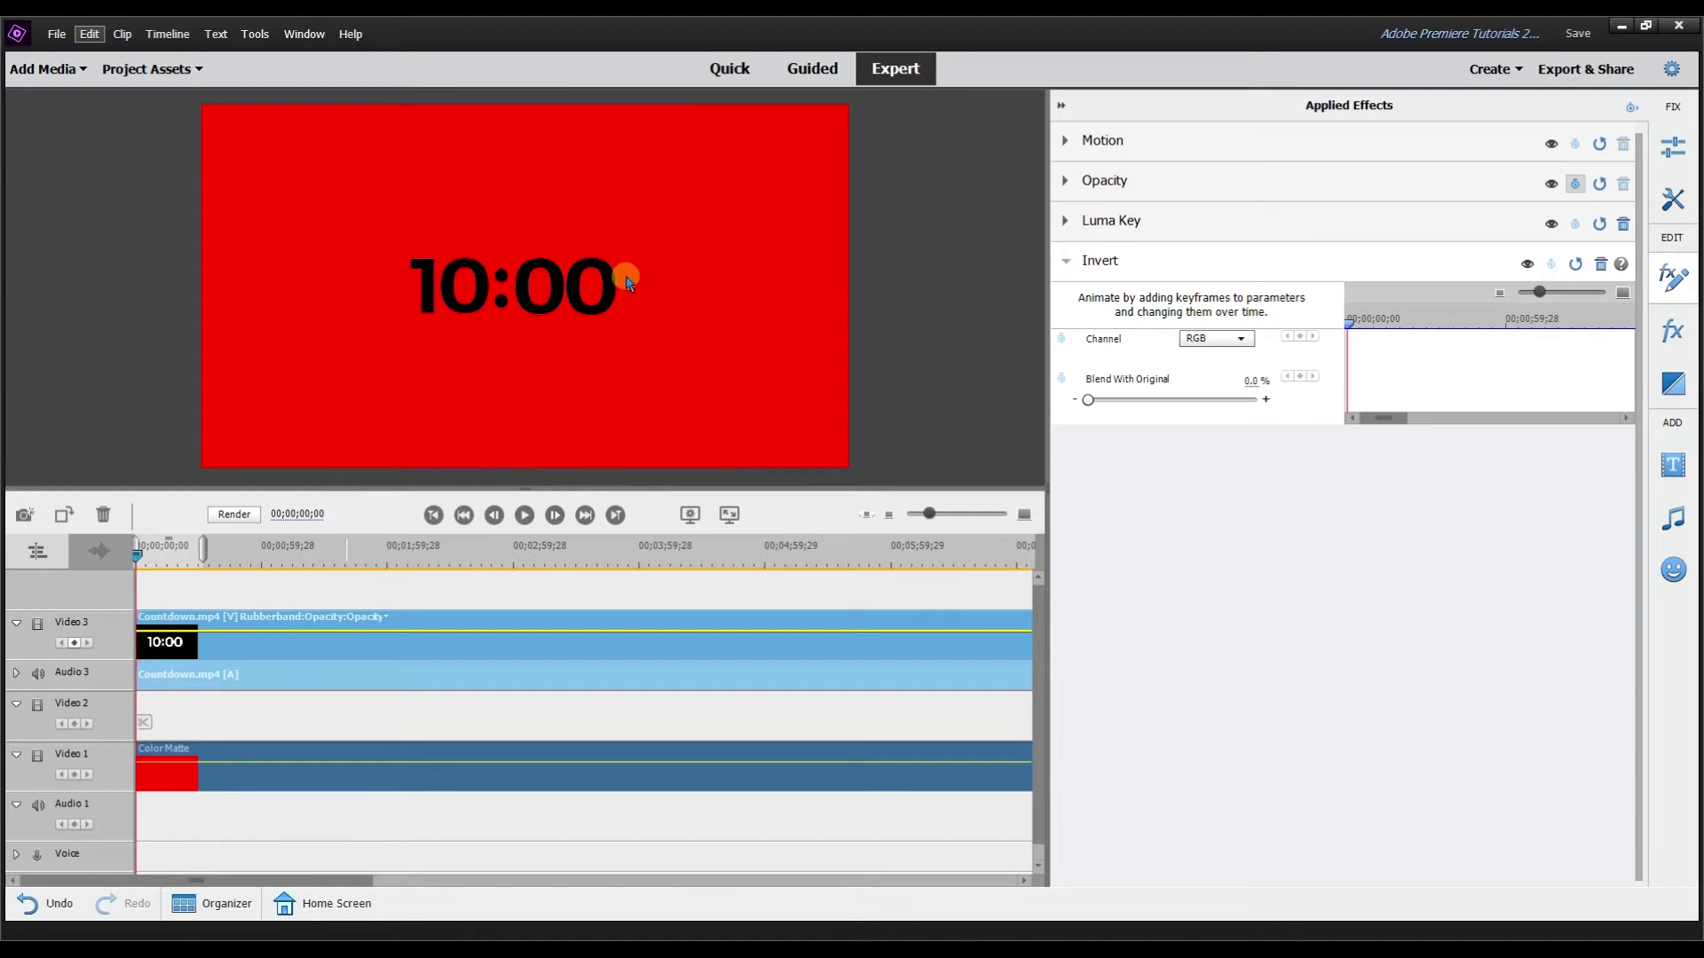
Step: Set the inverted Countdown clip's Luma Key threshold to 100% and cutoff to 22.2%, and enlarge the clip slightly past the frame edges
{"action": "left_click", "coordinate": [1142, 229]}
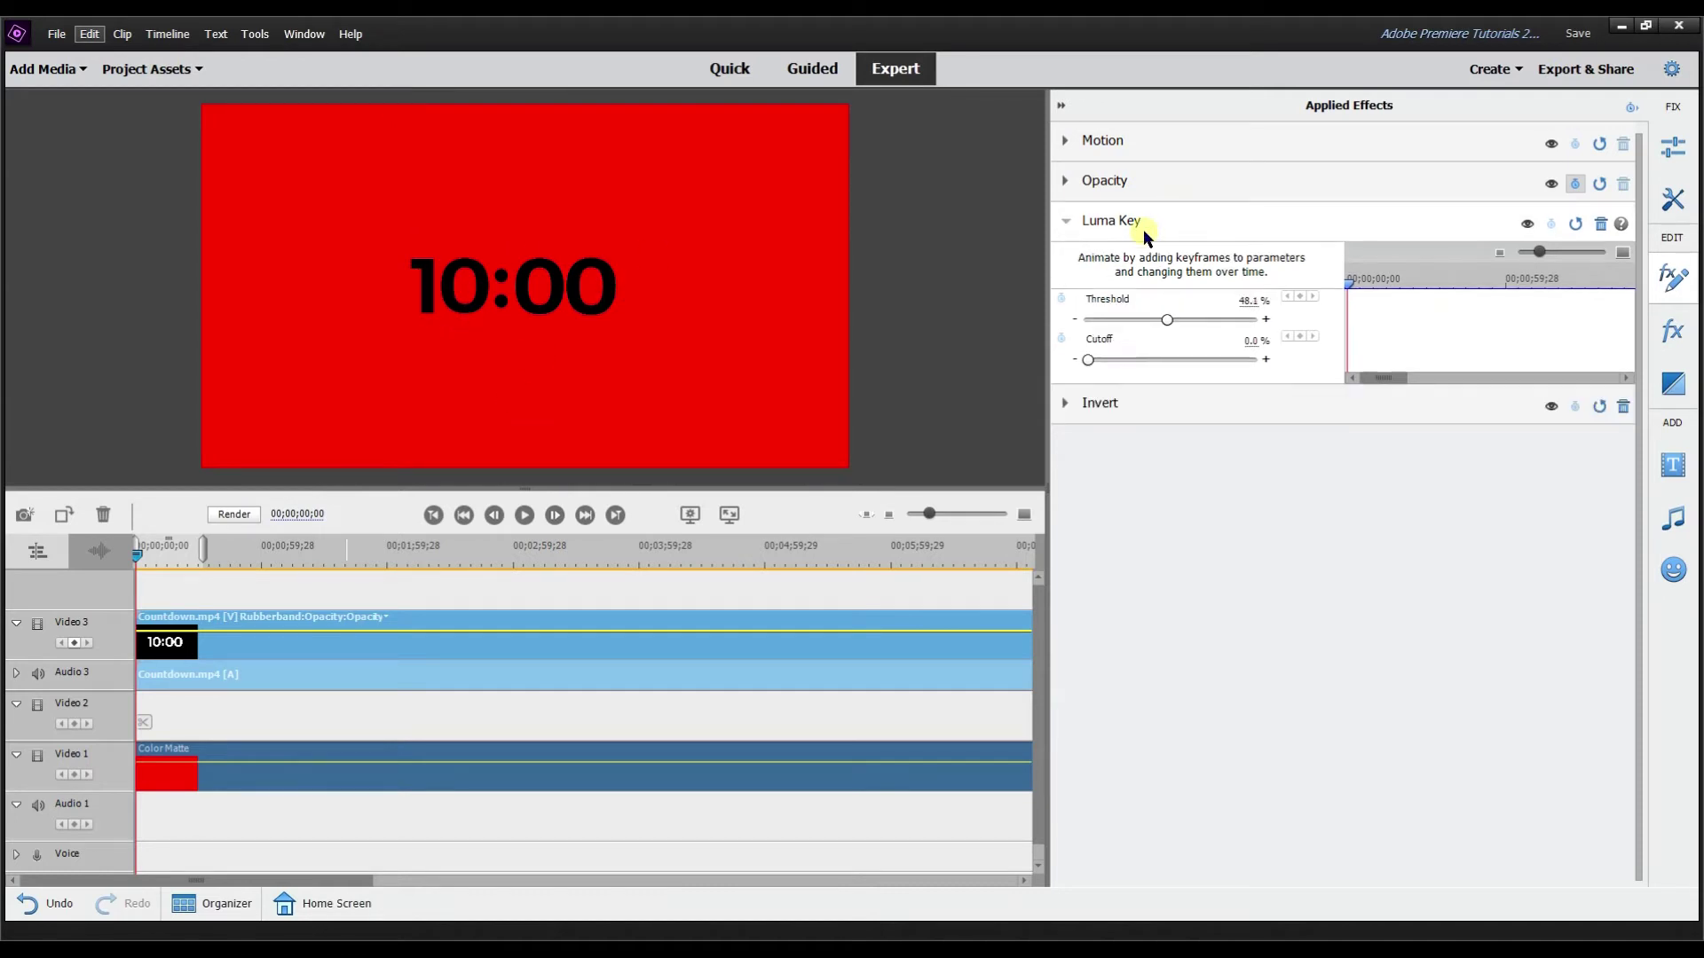
{"action": "left_click_drag", "start_coordinate": [1166, 323], "coordinate": [1074, 323]}
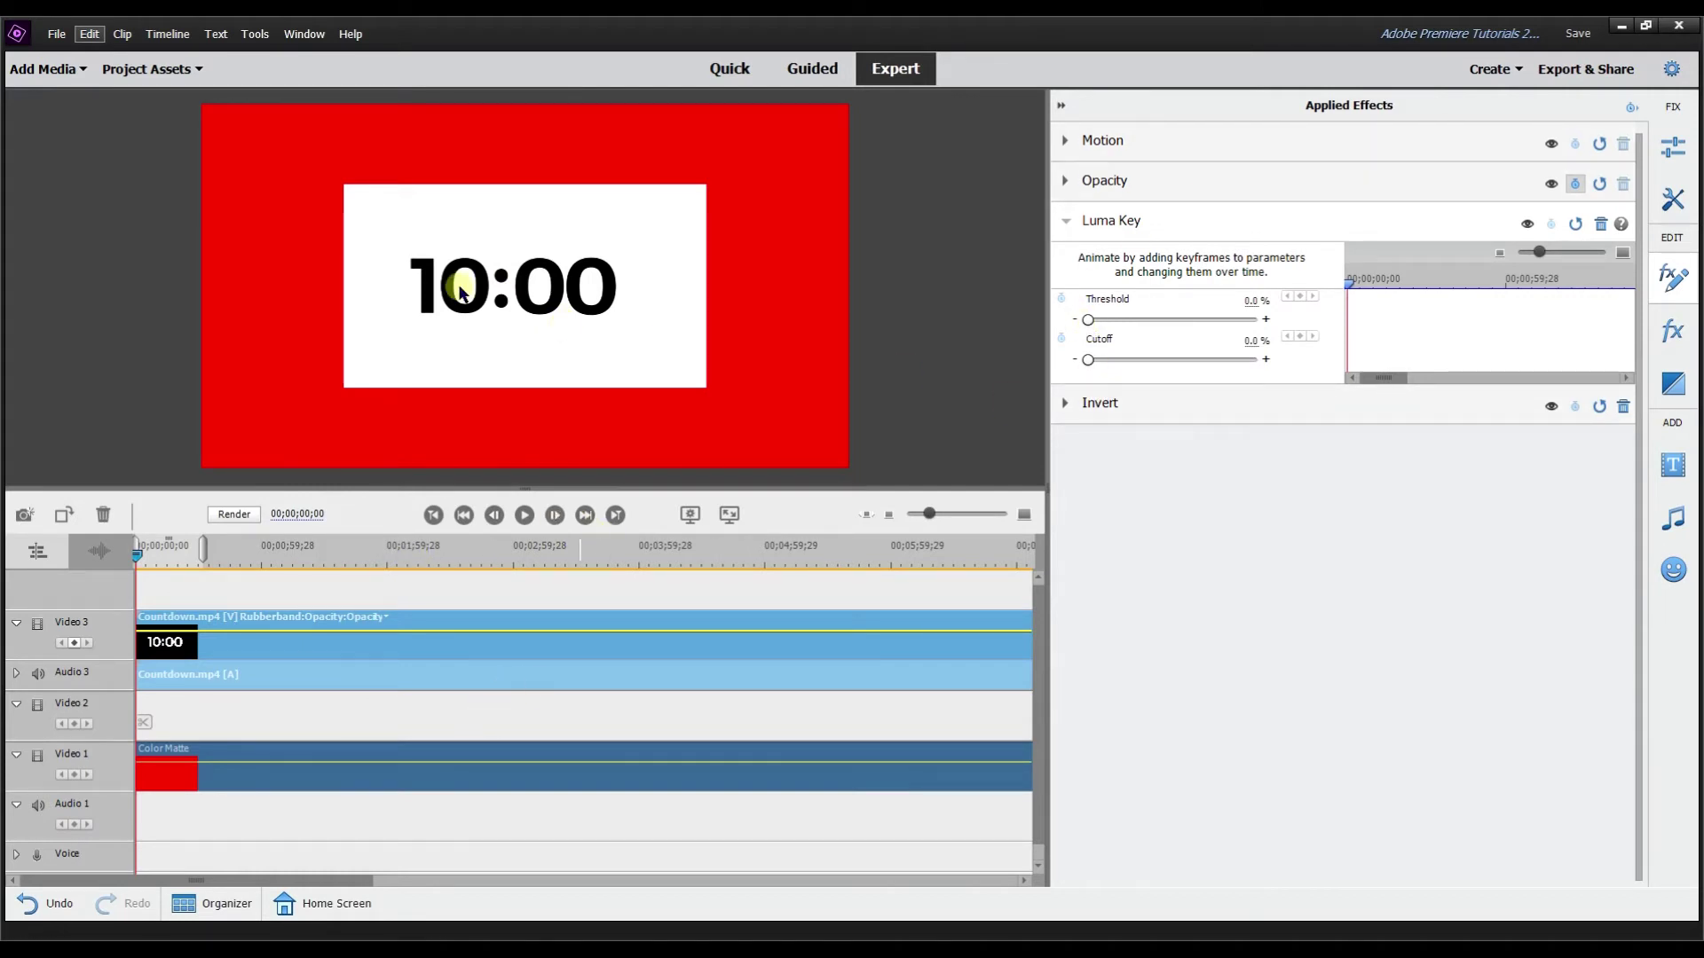
{"action": "left_click_drag", "start_coordinate": [1086, 323], "coordinate": [1114, 321]}
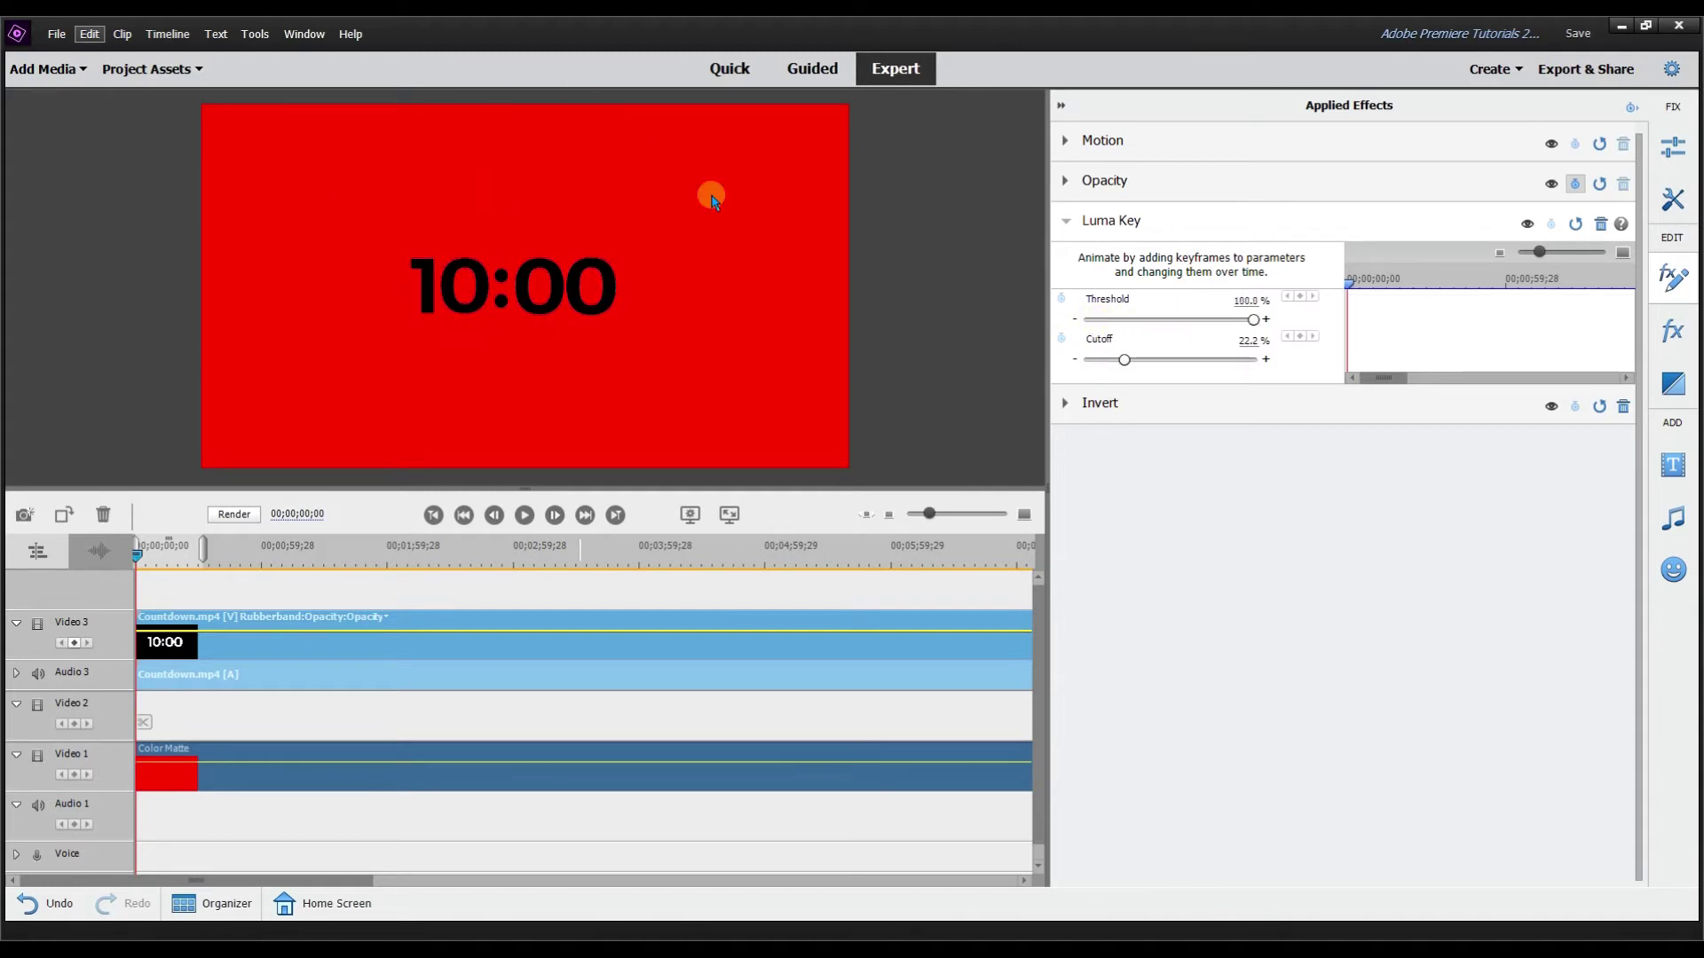
{"action": "left_click", "coordinate": [575, 295]}
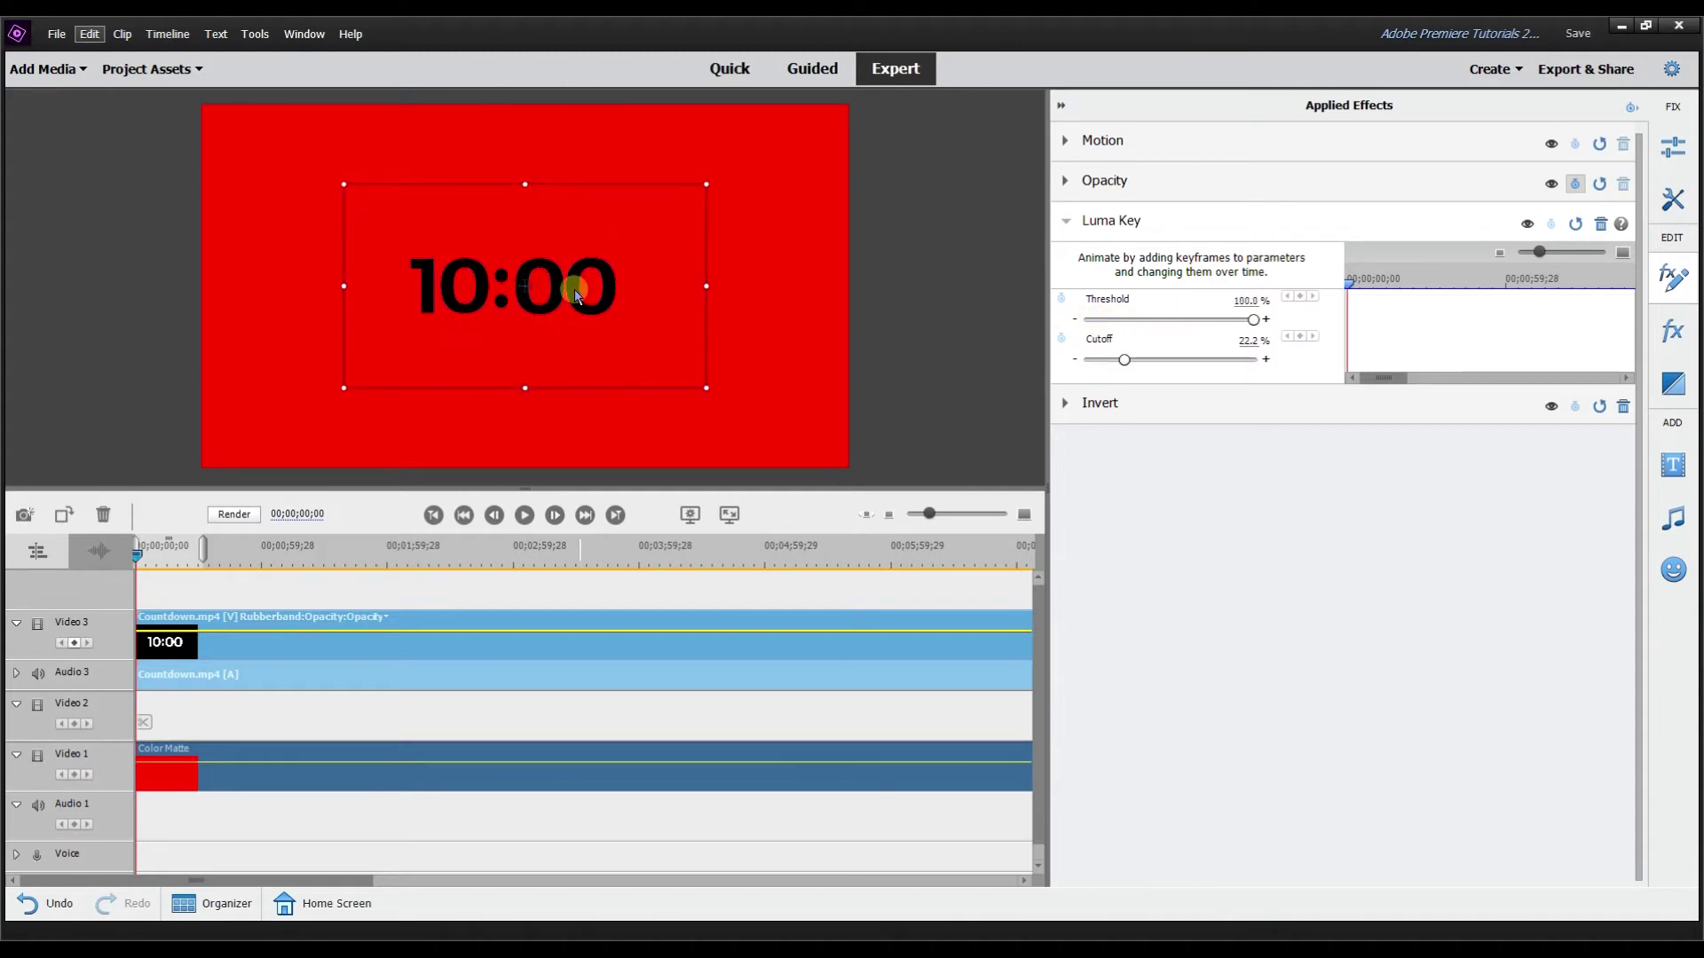
{"action": "left_click_drag", "start_coordinate": [708, 372], "coordinate": [909, 487]}
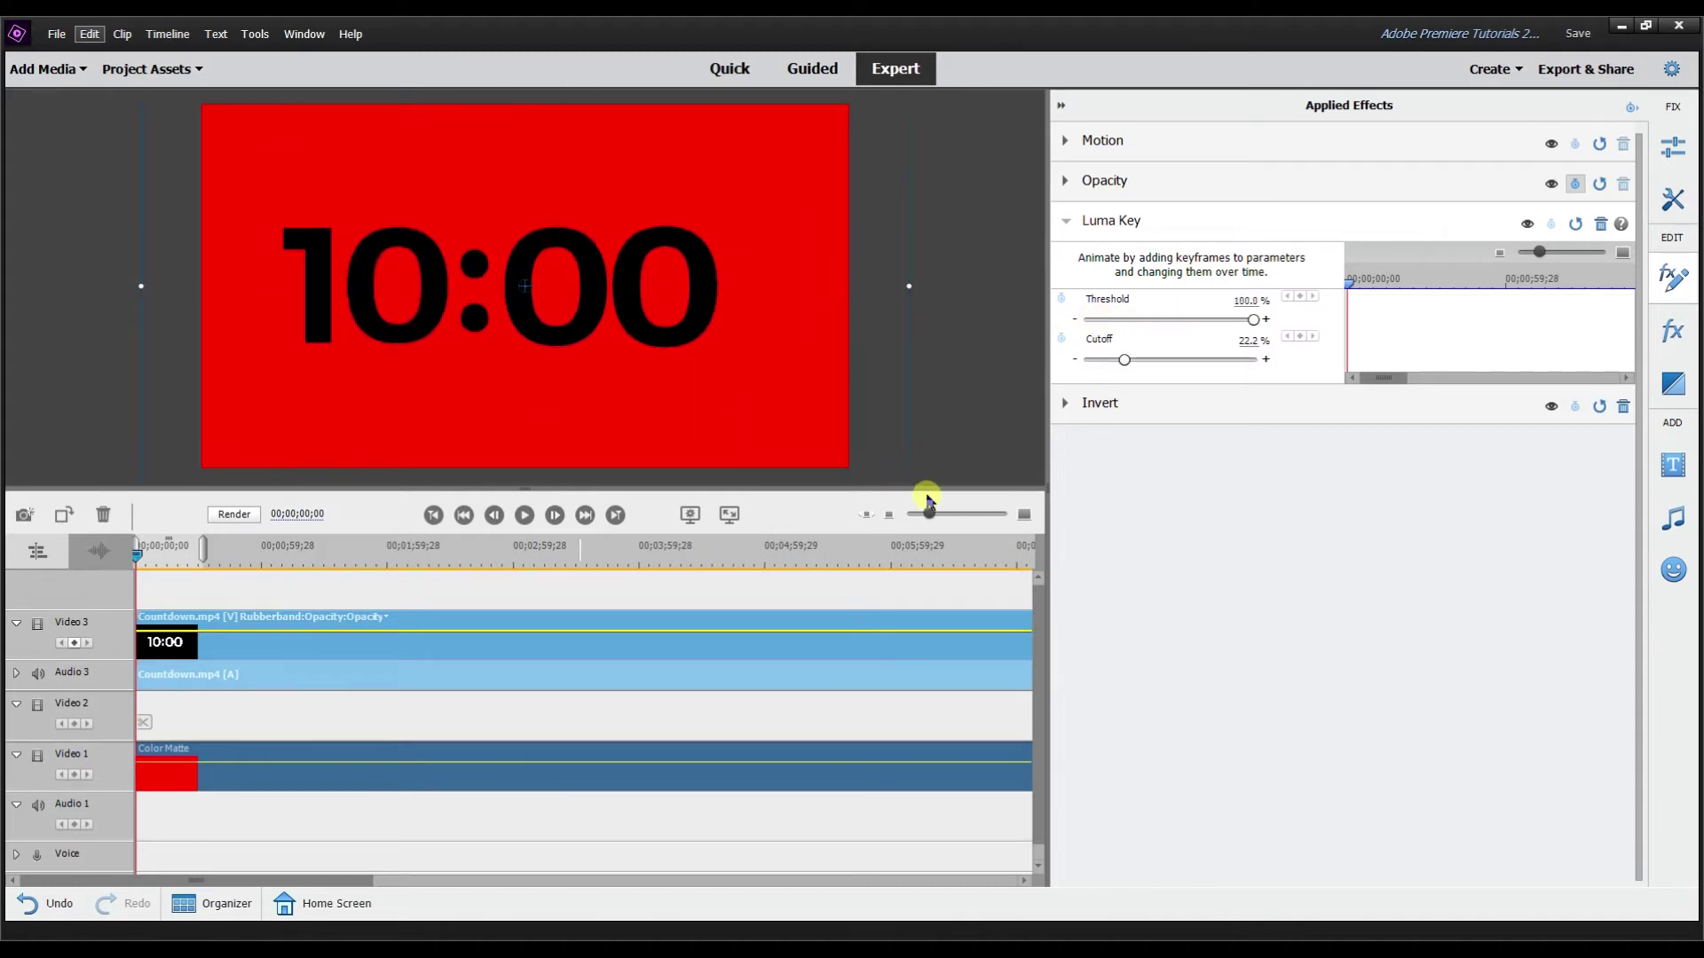
{"action": "left_click", "coordinate": [965, 195]}
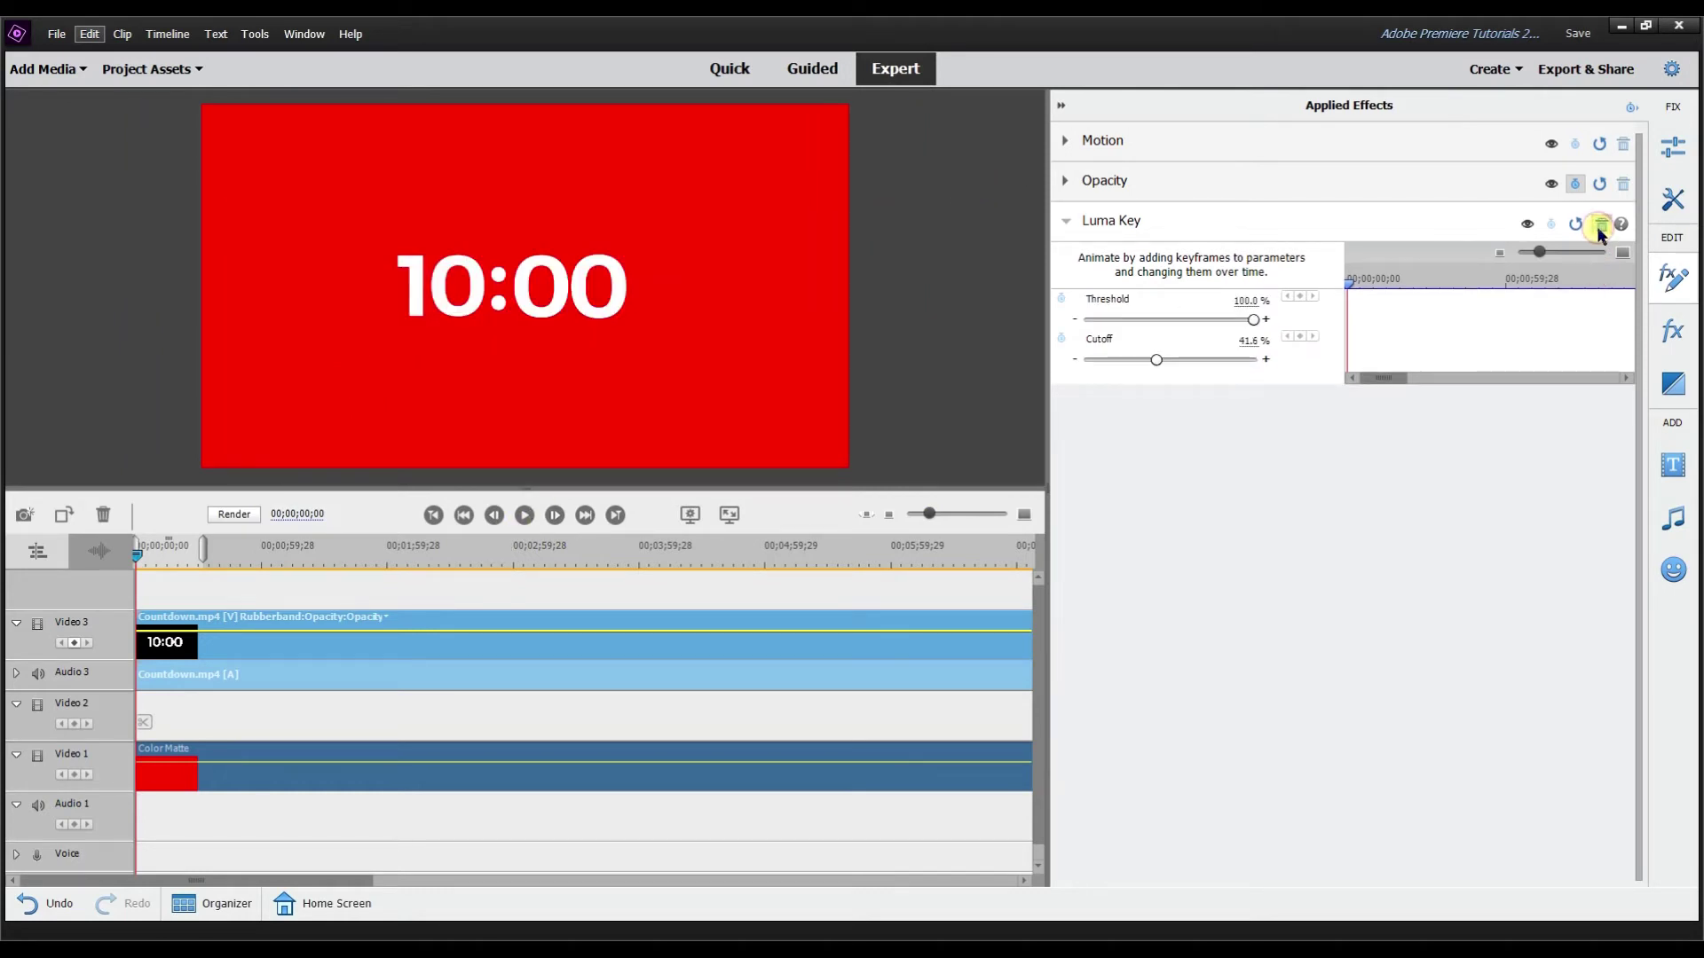
Step: Remove the Luma Key effect from the Countdown clip and set its opacity blend mode to Darker Color
{"action": "left_click", "coordinate": [1600, 225]}
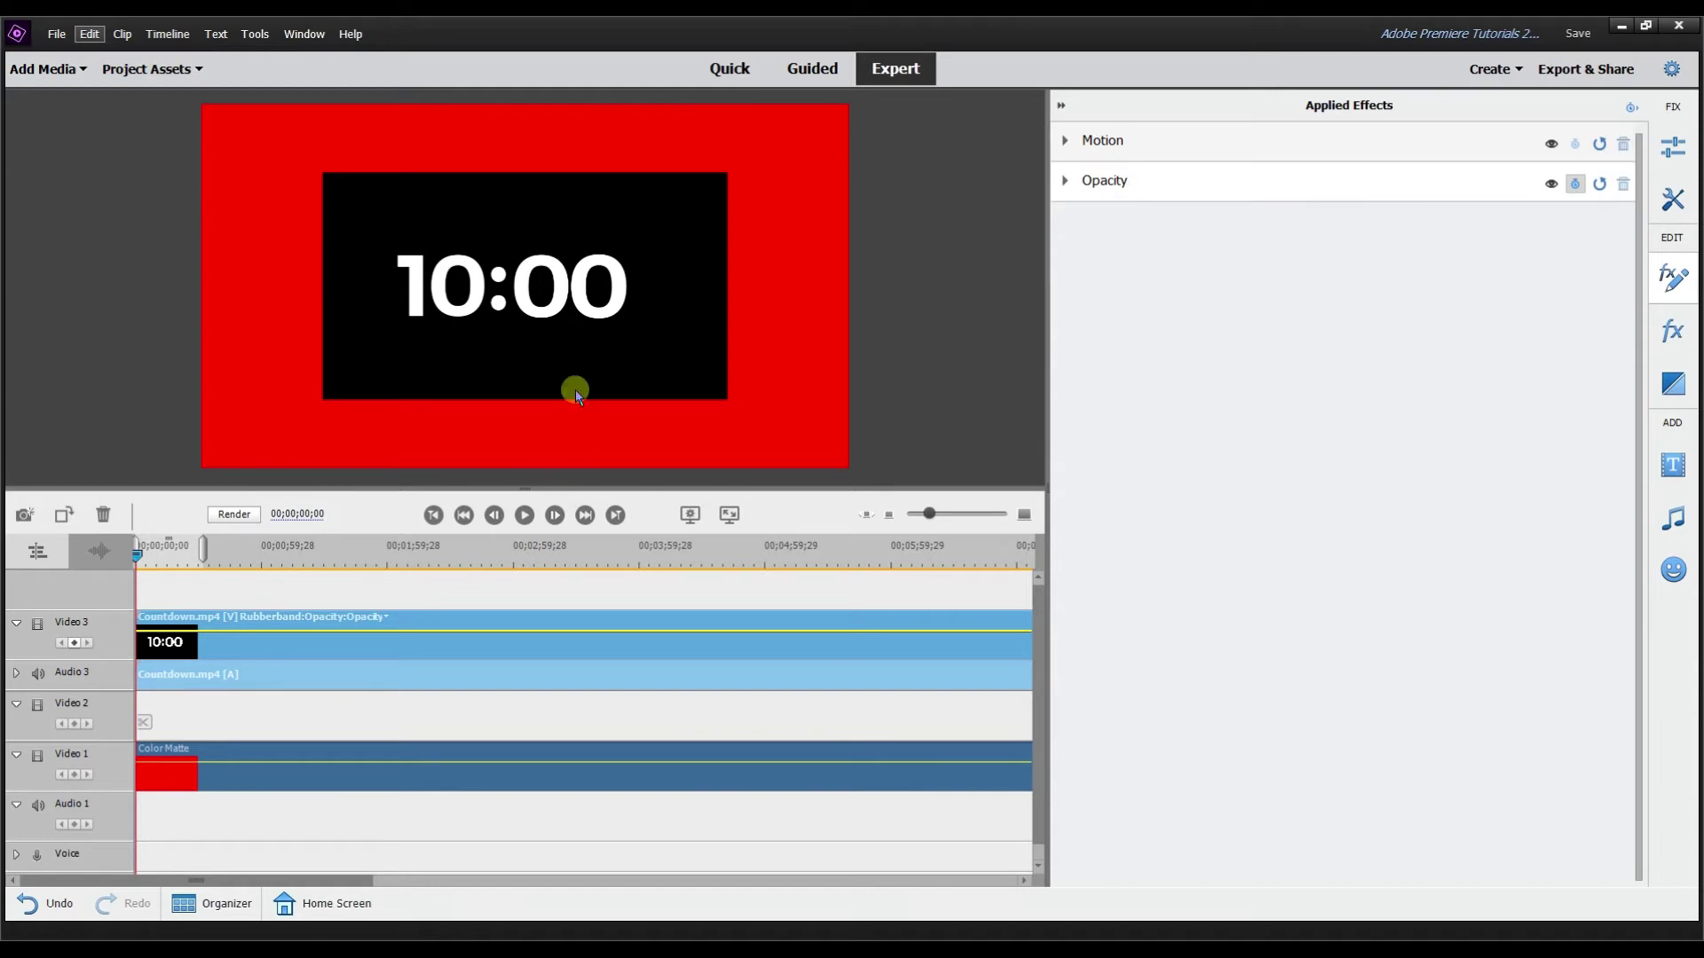
{"action": "left_click", "coordinate": [1088, 184]}
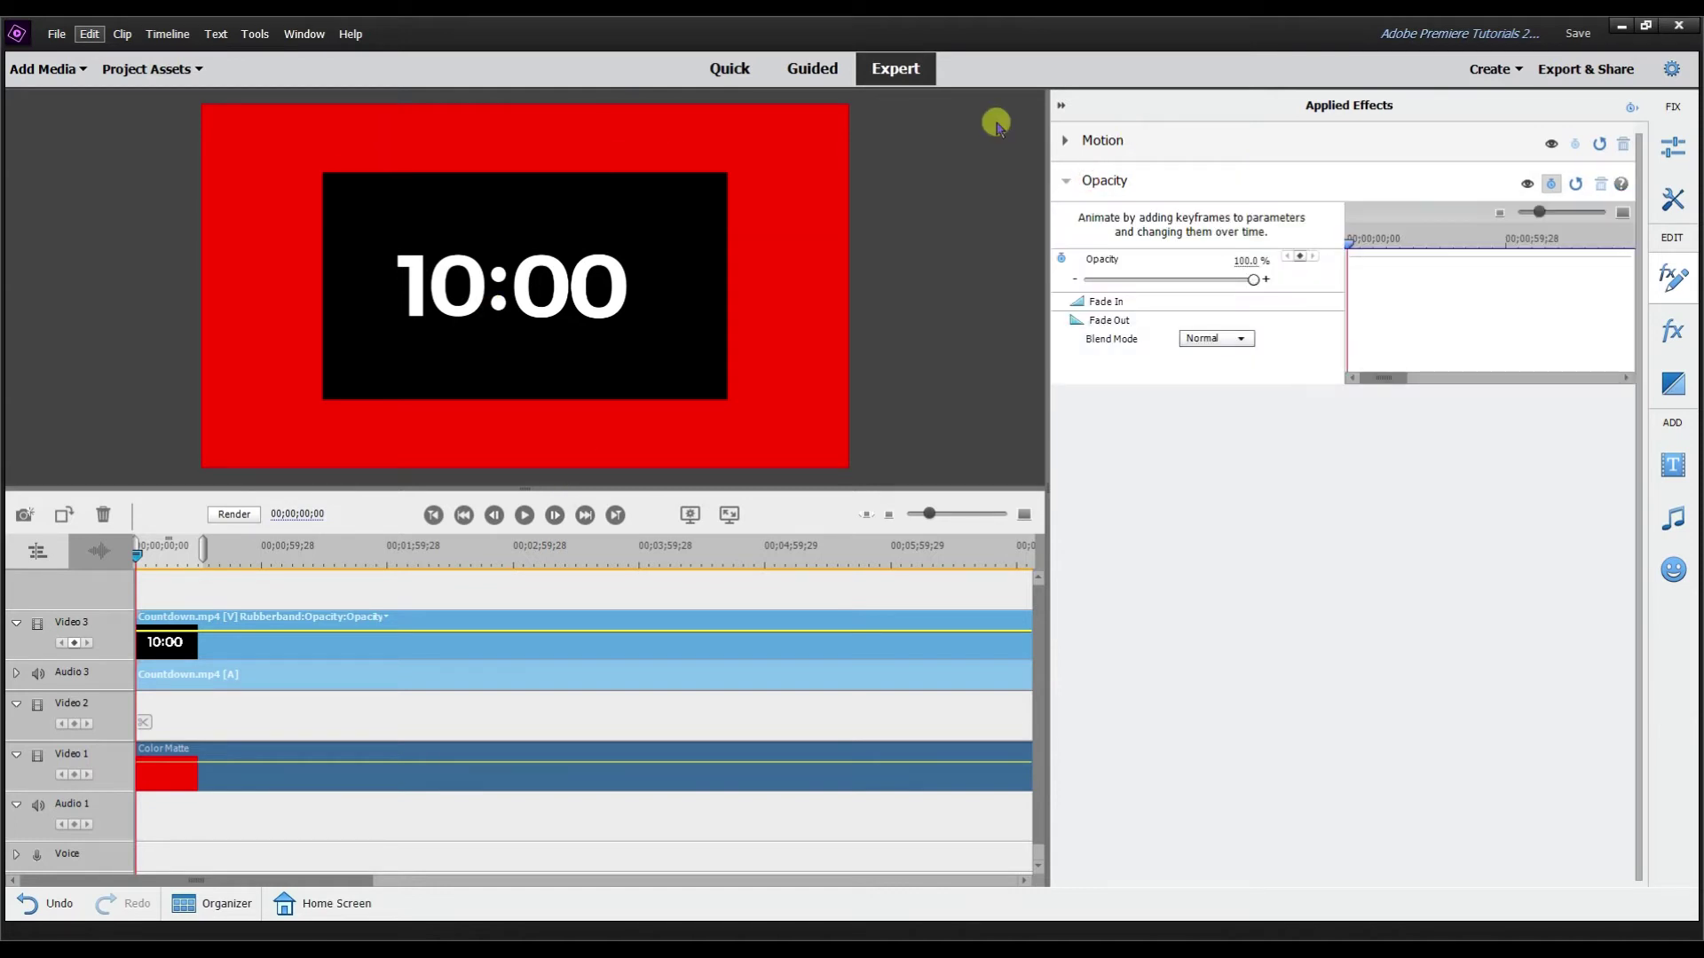
{"action": "left_click", "coordinate": [1240, 342]}
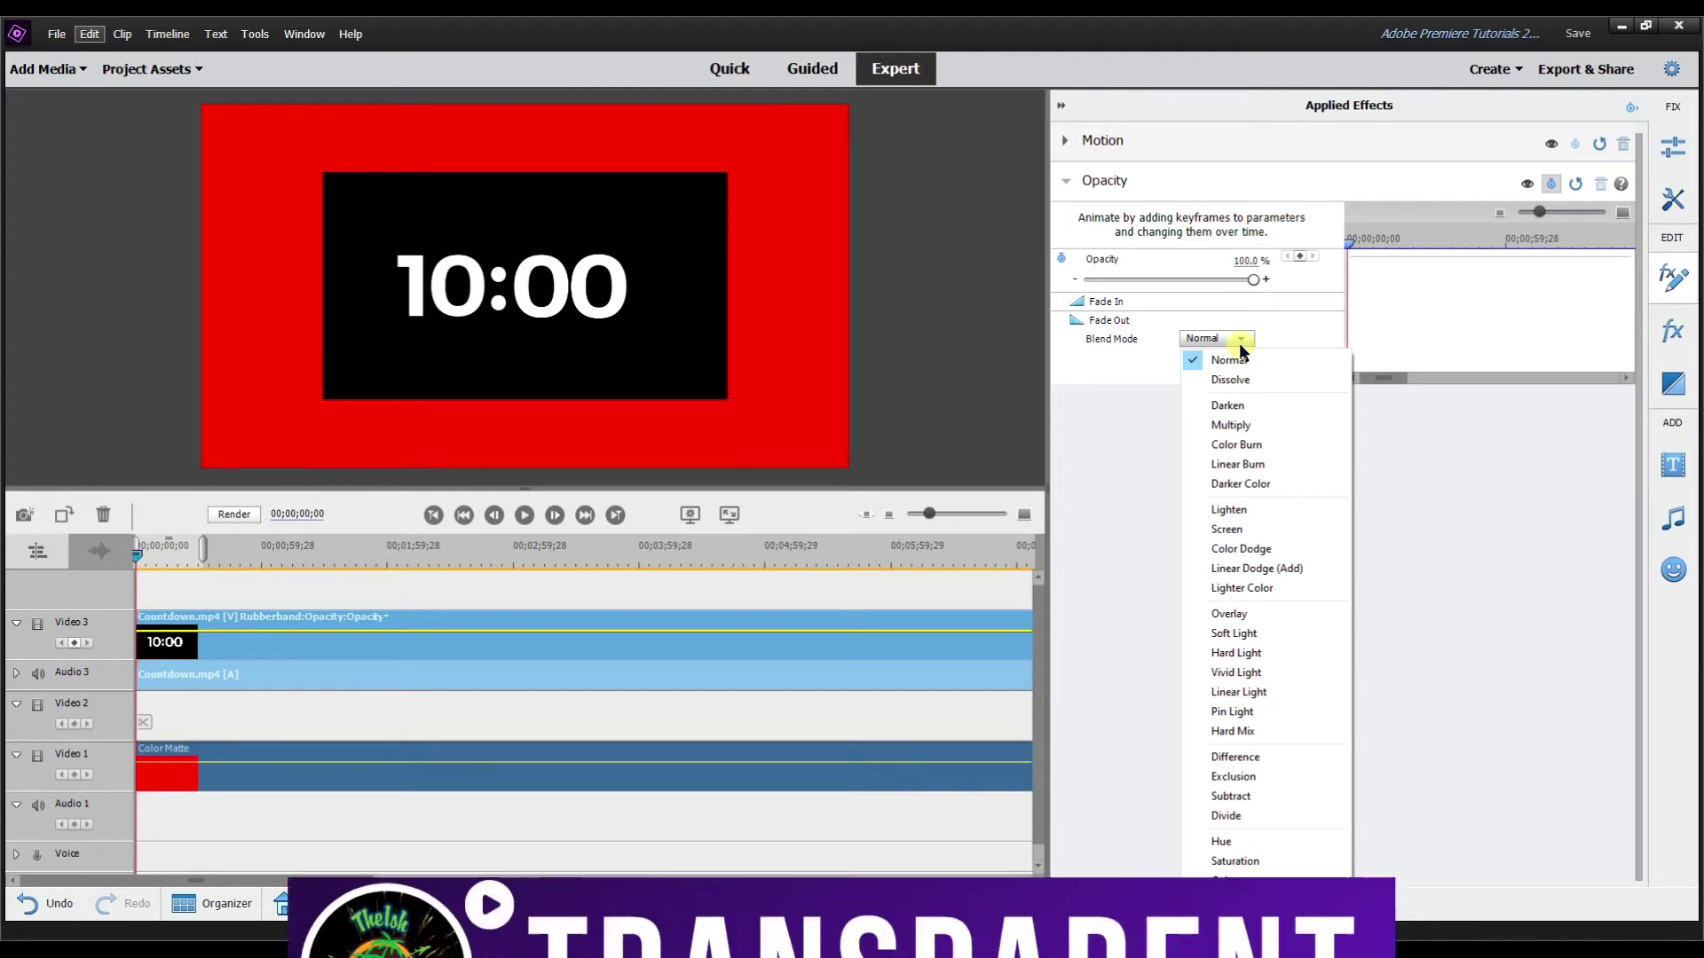
{"action": "left_click", "coordinate": [1234, 485]}
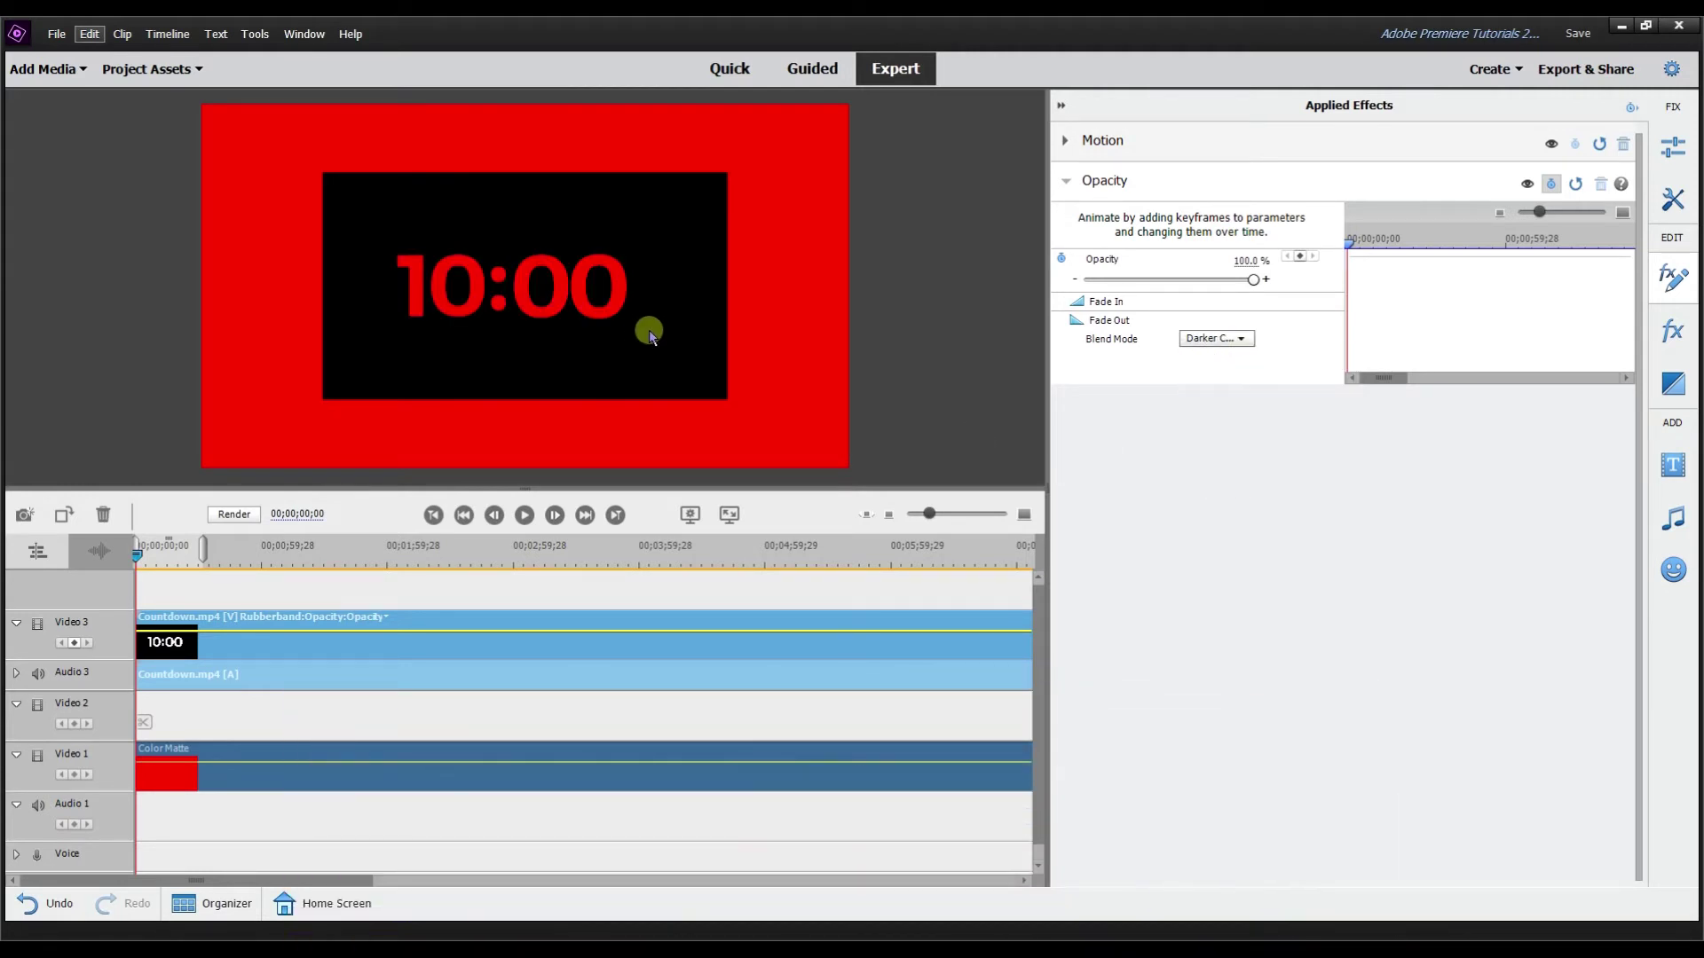
Step: Enlarge the Countdown clip to slightly beyond the frame edges and play the red digits on black
{"action": "left_click", "coordinate": [559, 242]}
{"action": "left_click_drag", "start_coordinate": [728, 399], "coordinate": [867, 476]}
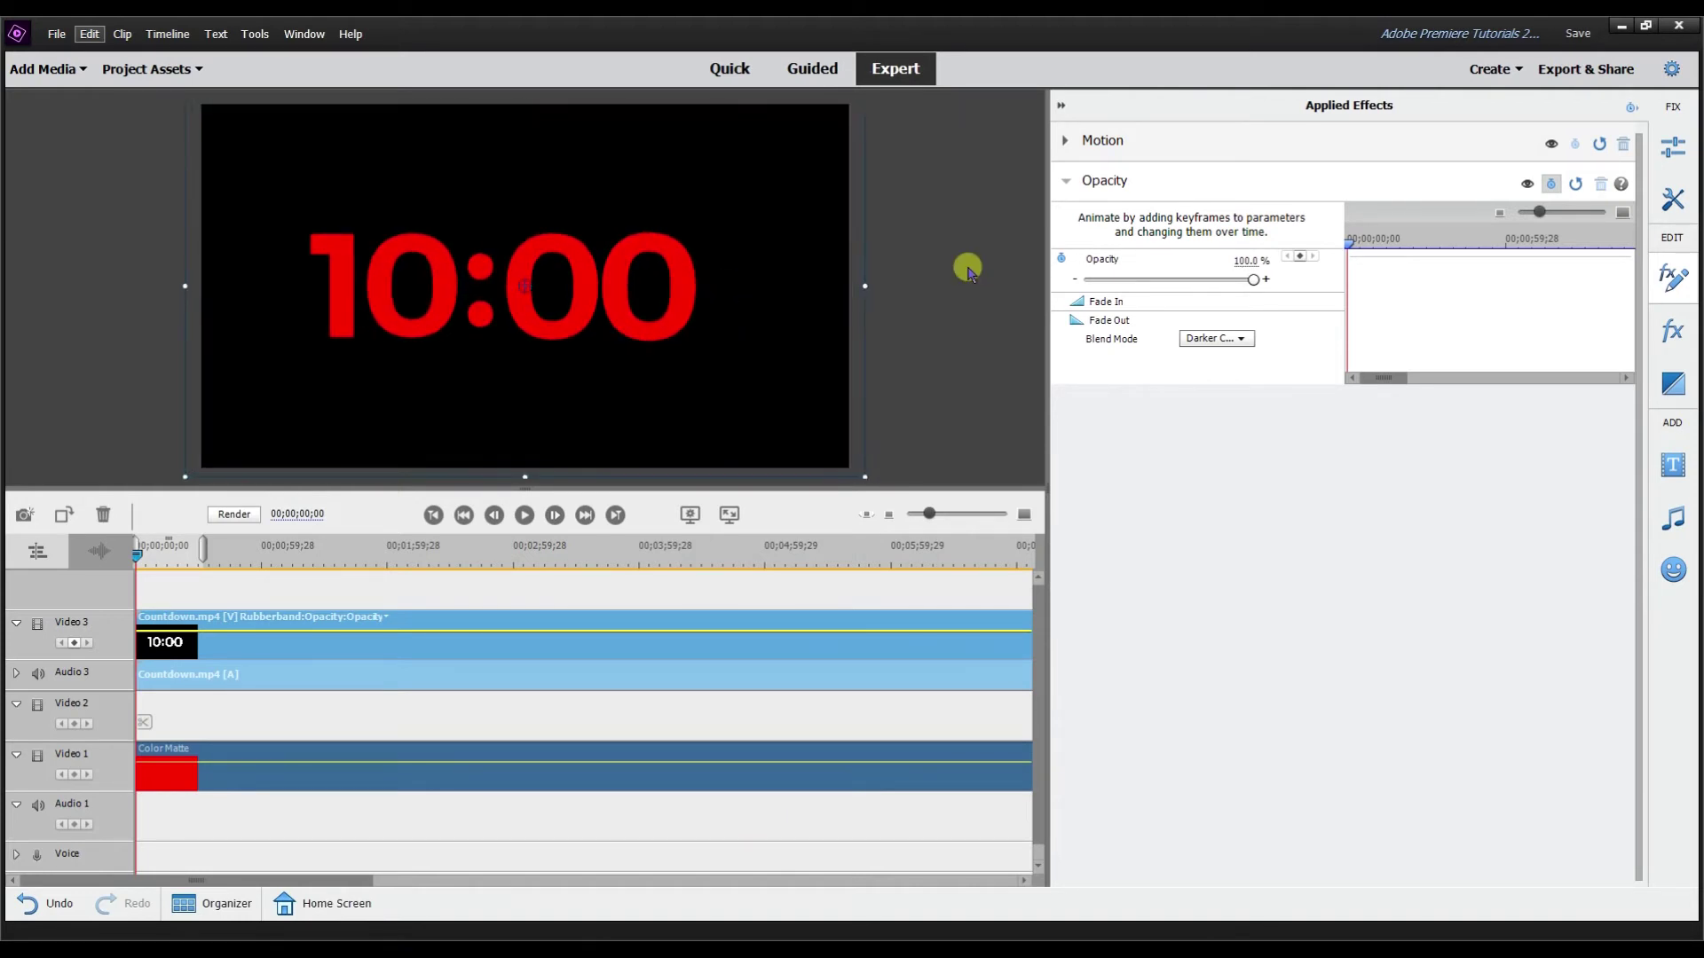
{"action": "left_click", "coordinate": [515, 312]}
{"action": "left_click", "coordinate": [524, 515]}
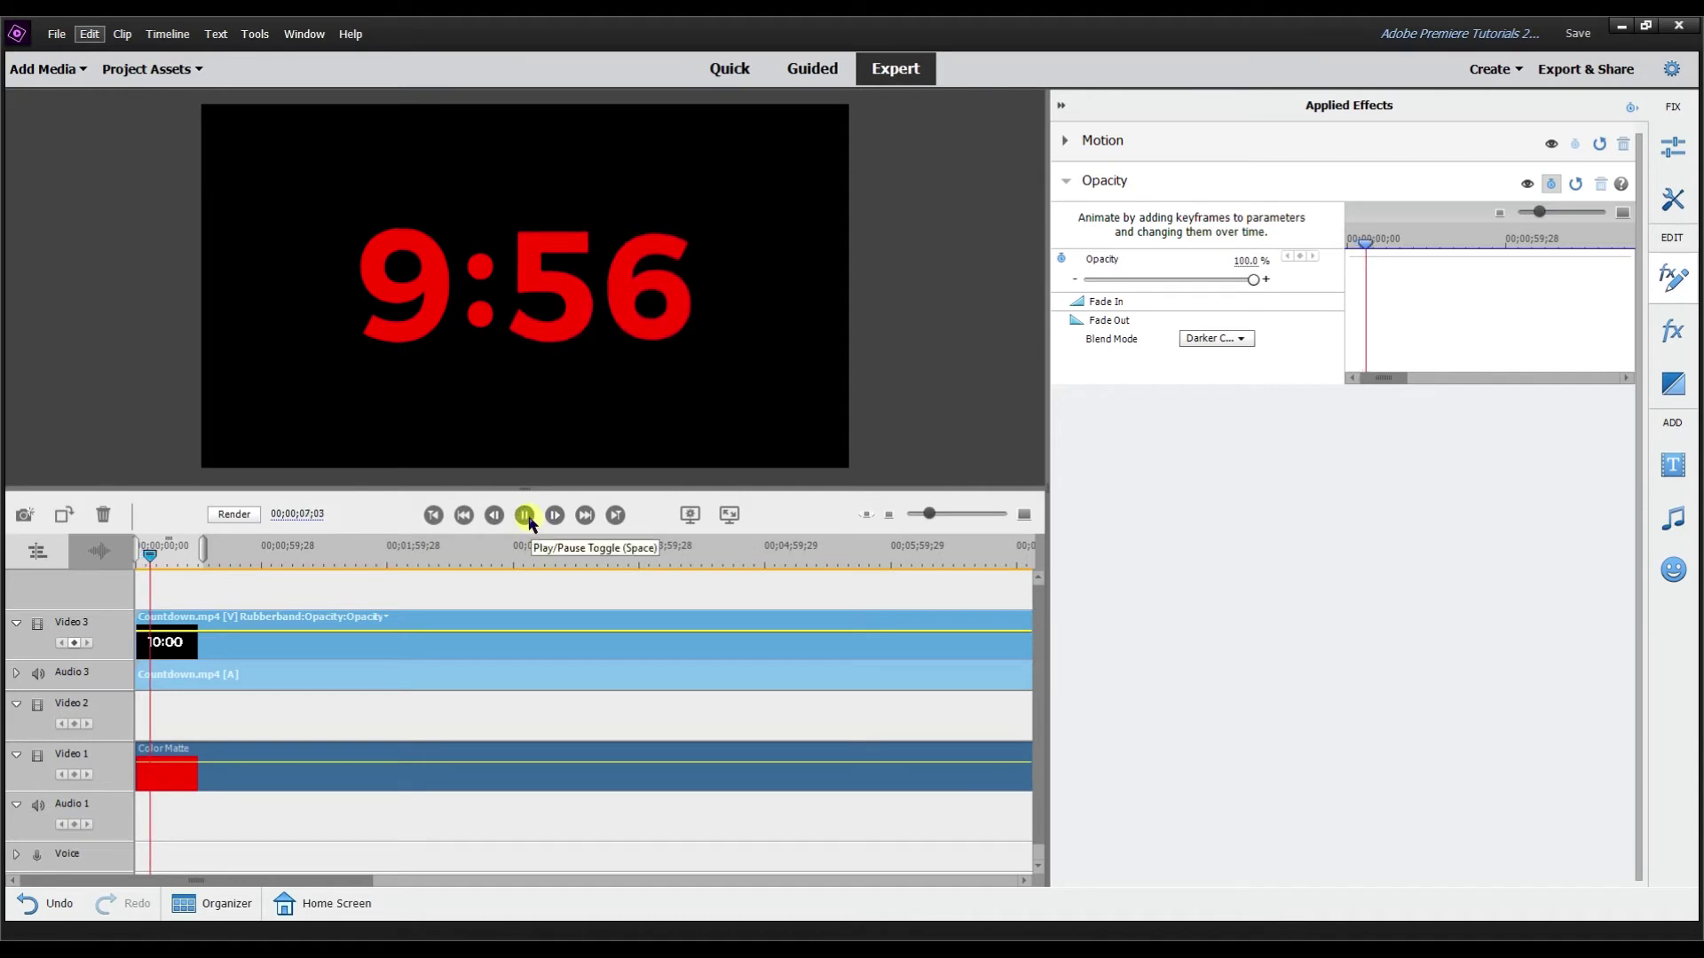
{"action": "left_click", "coordinate": [410, 773]}
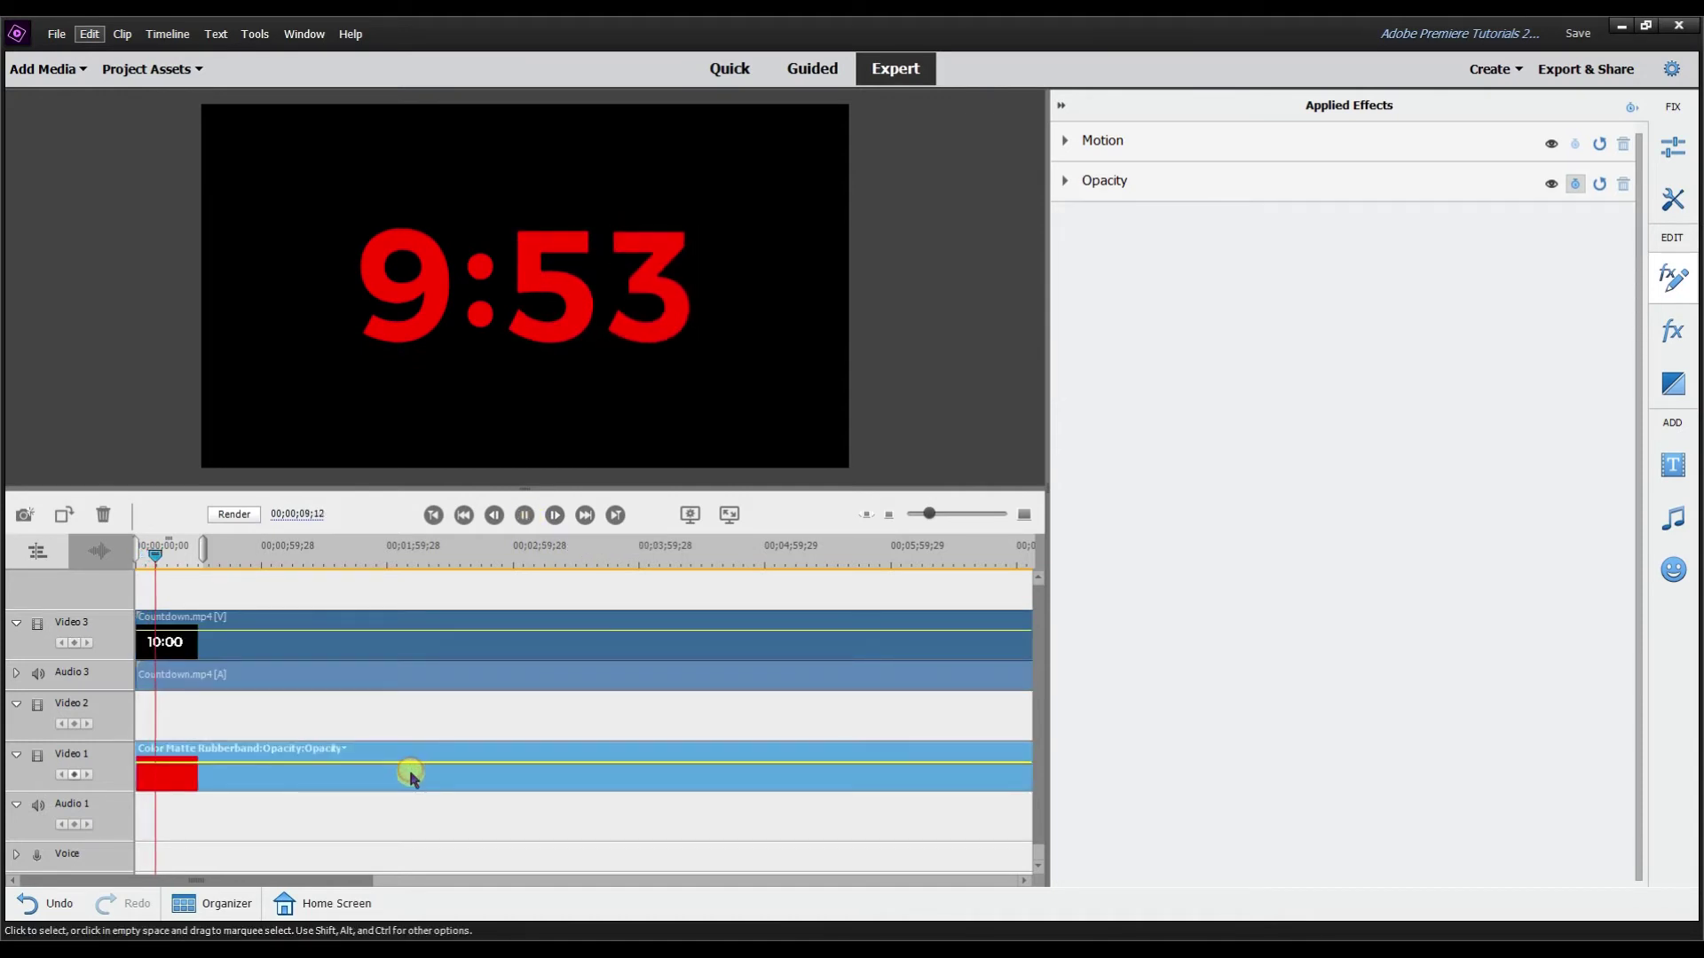
{"action": "left_click", "coordinate": [525, 516]}
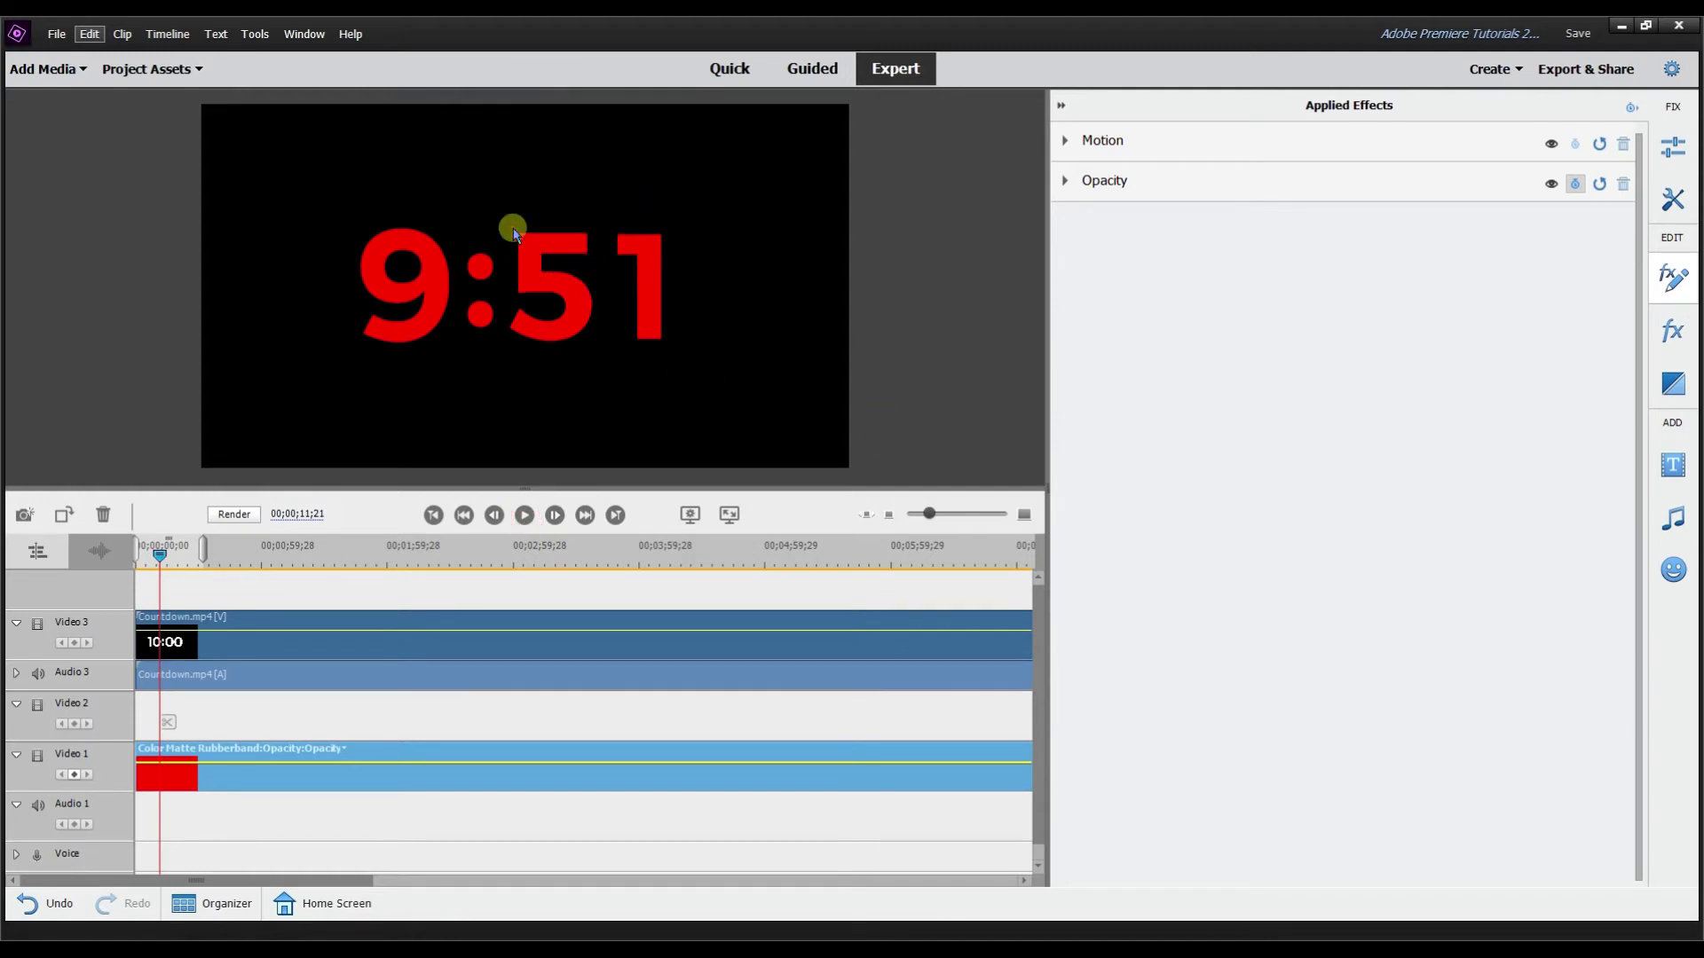
Step: Try applying the Invert effect to the Countdown clip on Video 3
{"action": "left_click", "coordinate": [1673, 336]}
{"action": "left_click", "coordinate": [1673, 384]}
{"action": "left_click", "coordinate": [1671, 341]}
{"action": "left_click_drag", "start_coordinate": [1100, 235], "coordinate": [448, 645]}
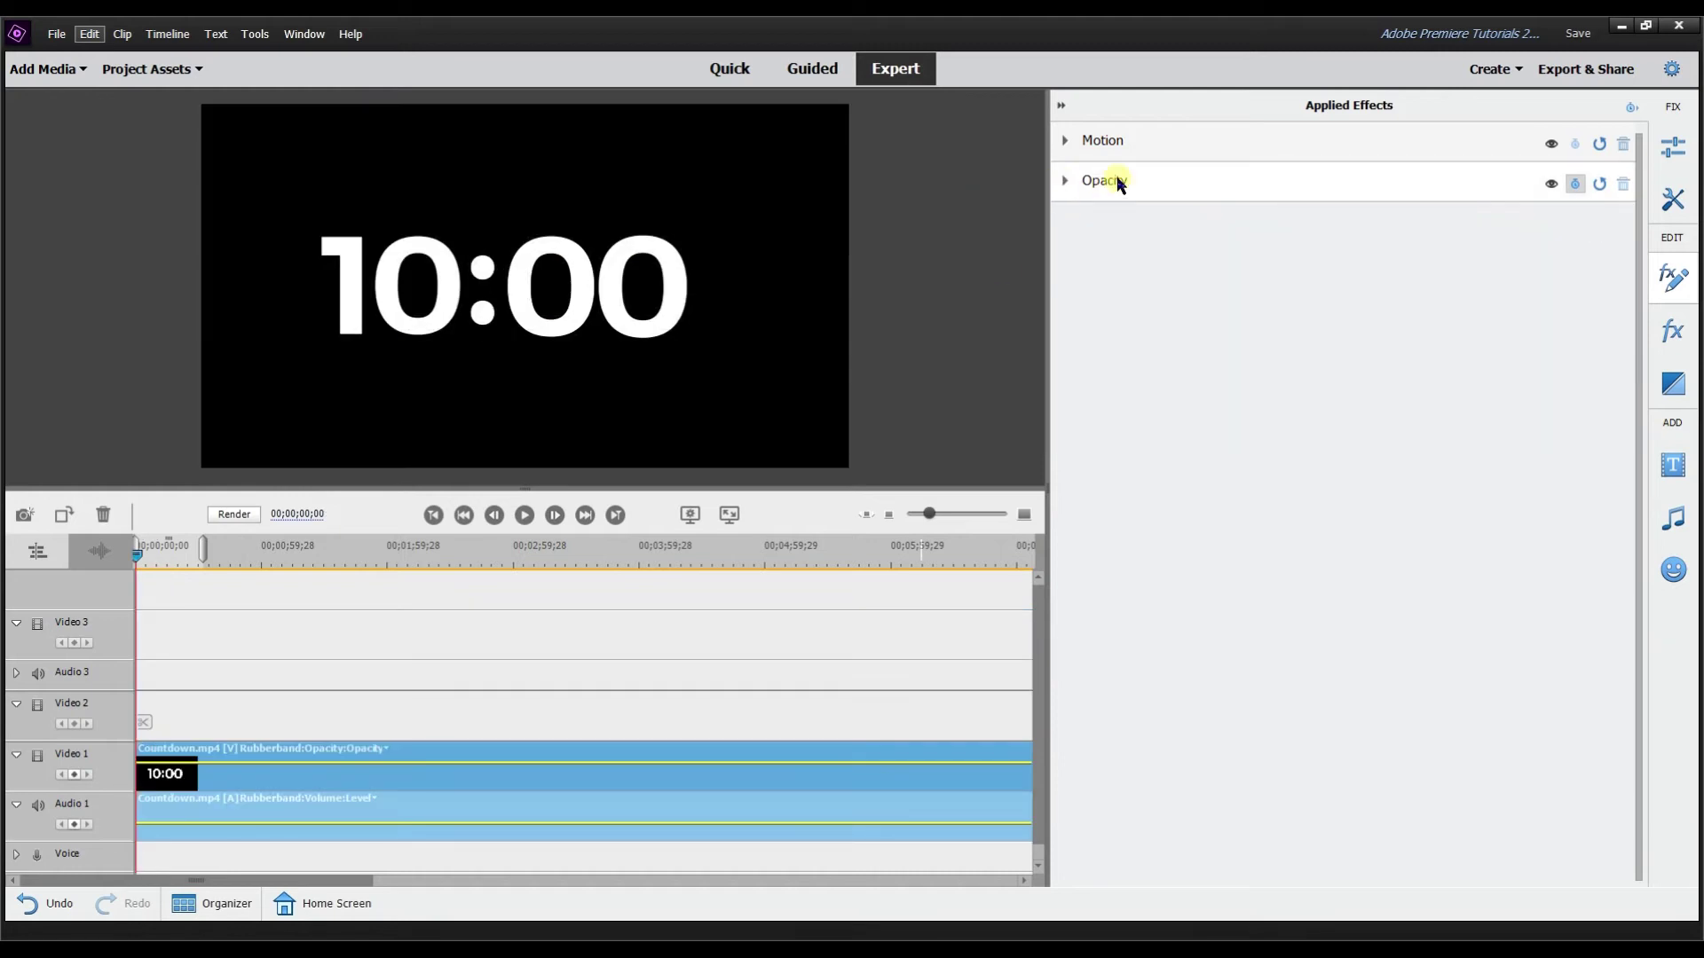
Step: Apply the Invert effect to the Countdown clip on Video 1 with the Red channel and play the result
{"action": "left_click", "coordinate": [1111, 180]}
{"action": "left_click", "coordinate": [1673, 331]}
{"action": "left_click_drag", "start_coordinate": [1100, 238], "coordinate": [198, 765]}
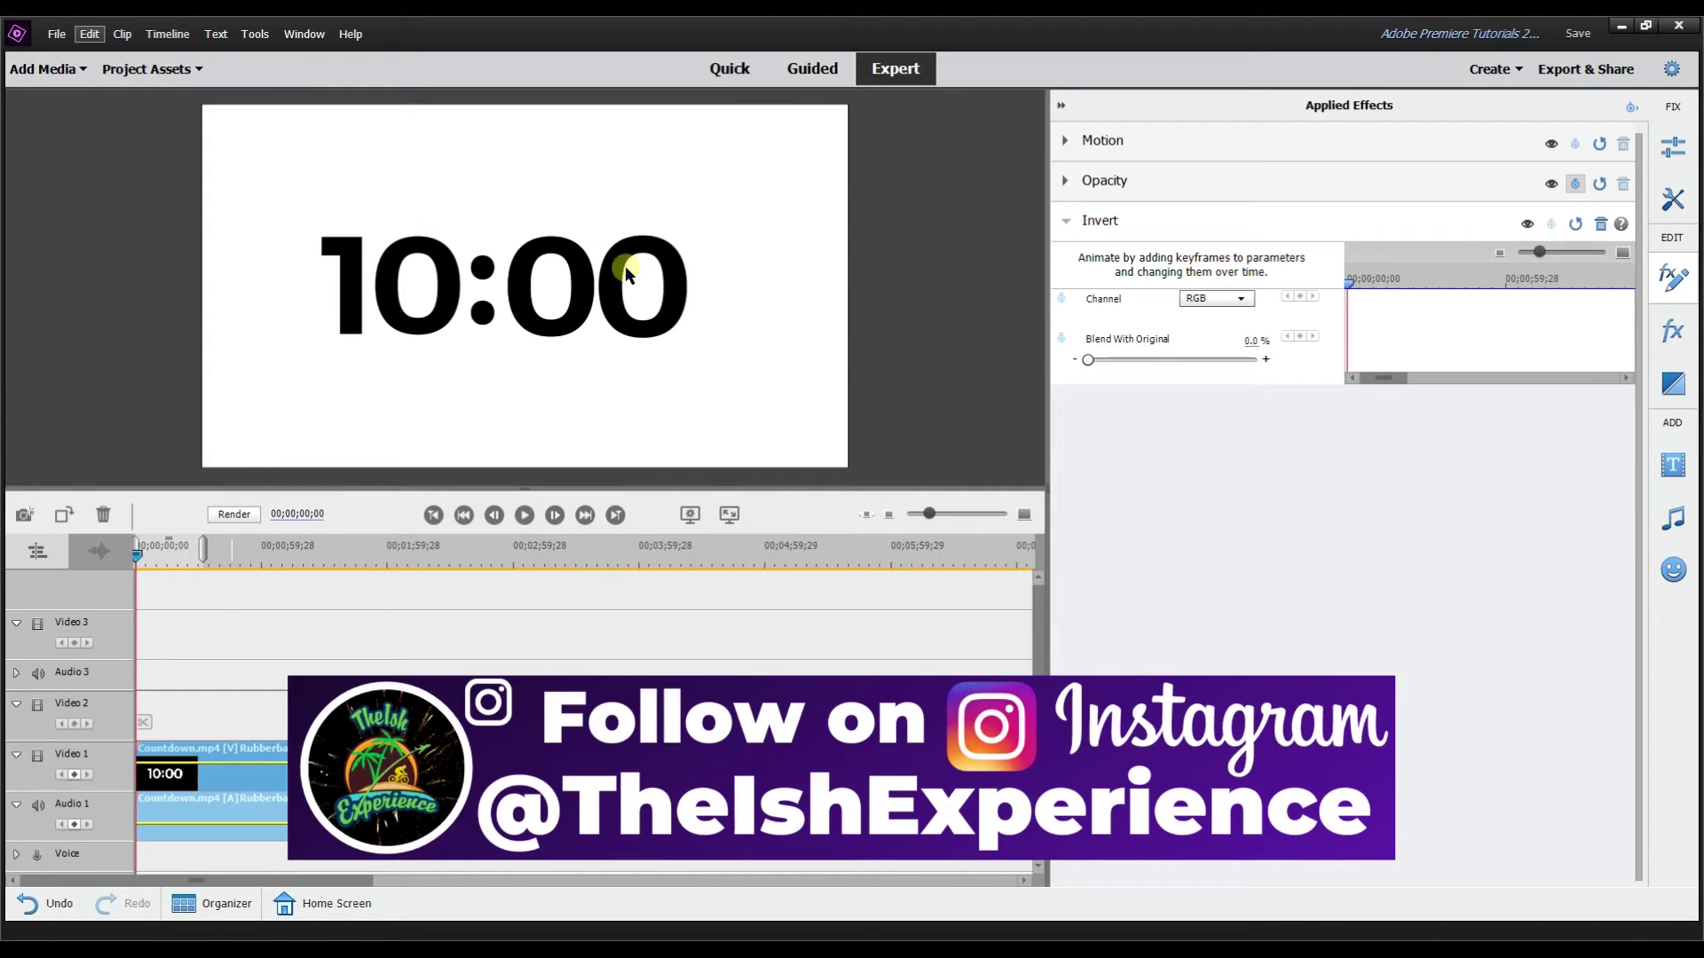
{"action": "left_click", "coordinate": [1240, 301]}
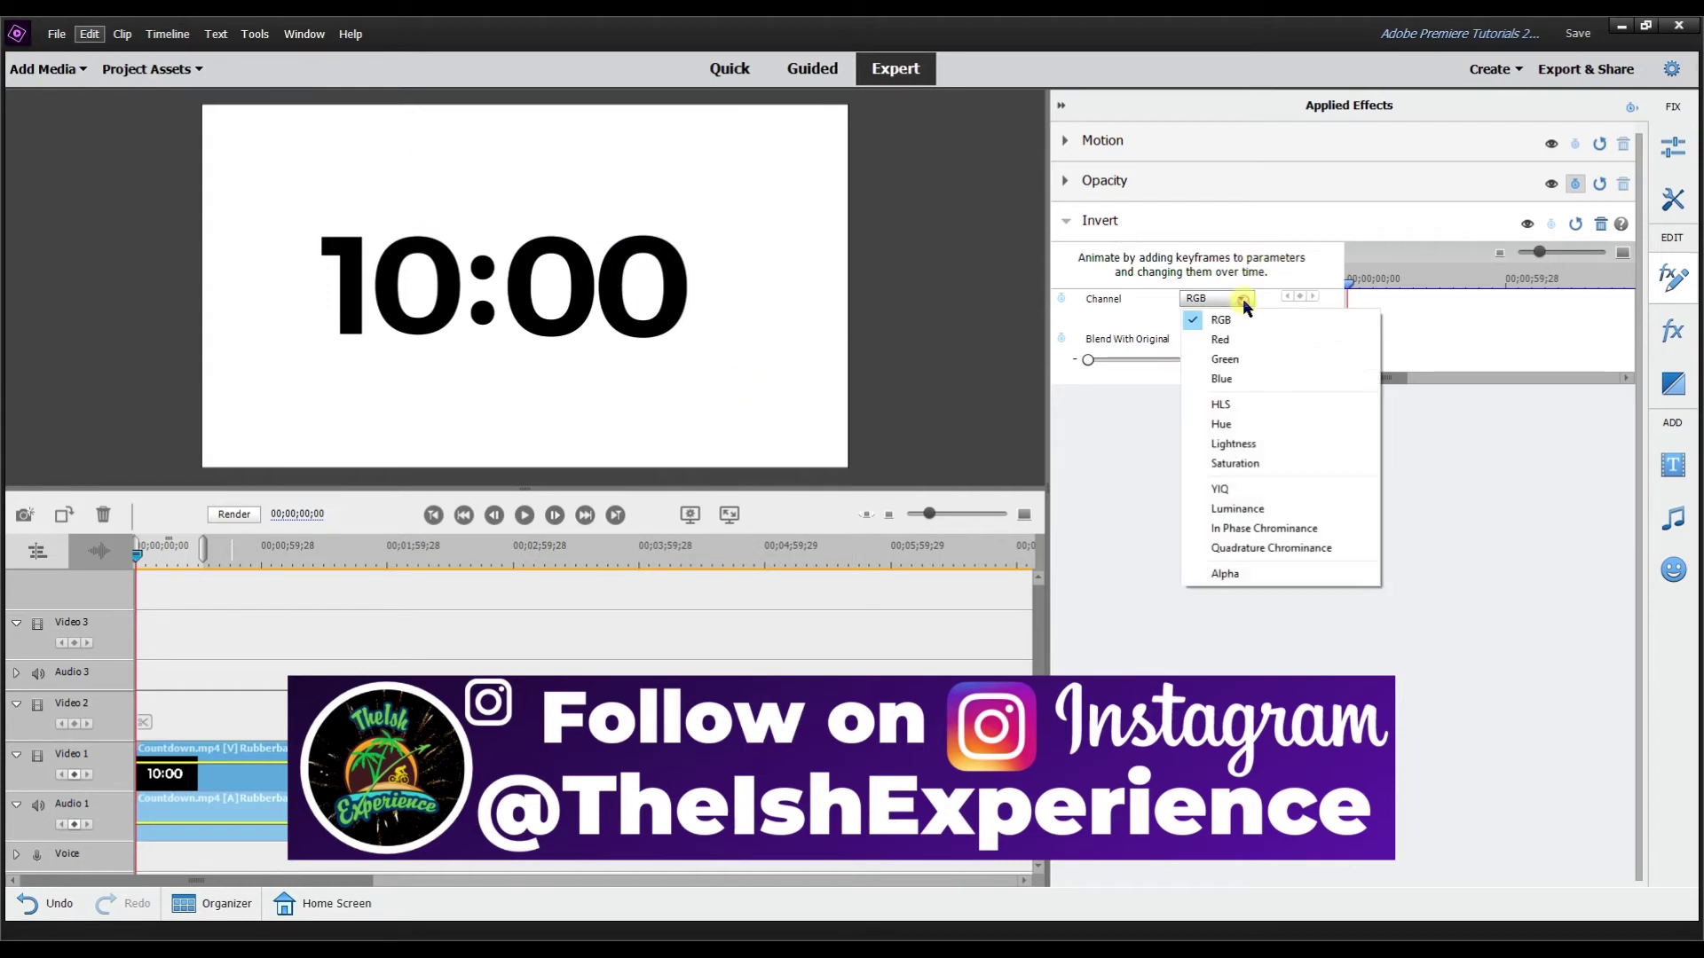
{"action": "left_click", "coordinate": [1286, 343]}
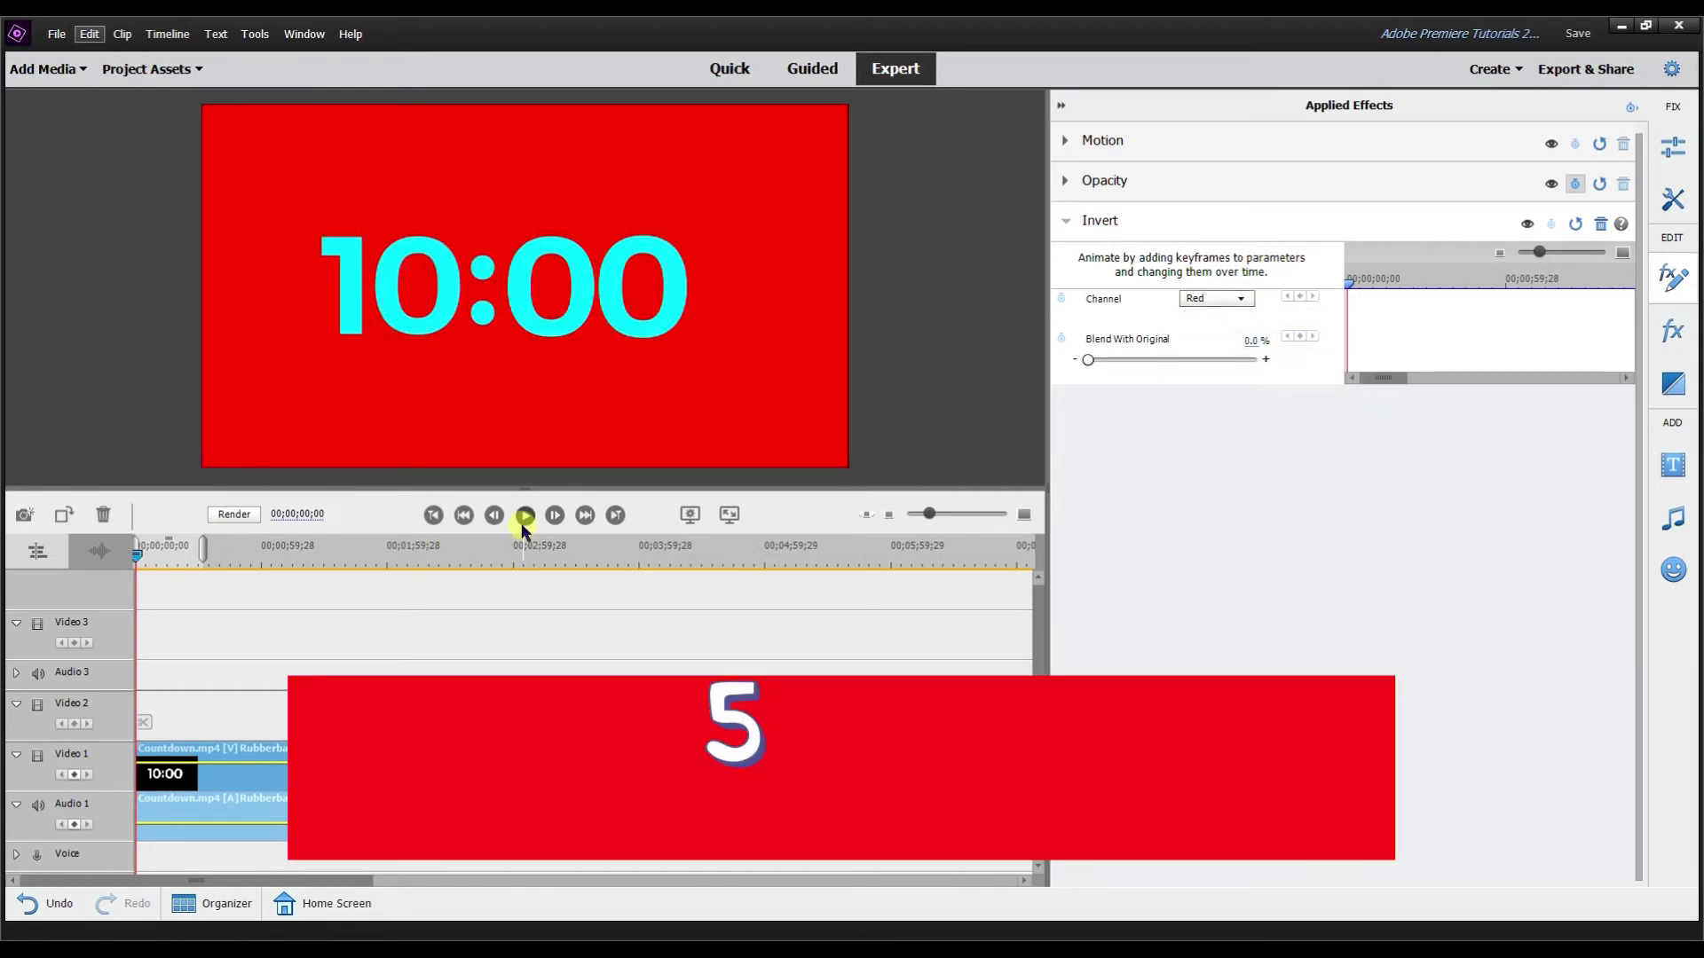
{"action": "left_click", "coordinate": [523, 515]}
{"action": "left_click", "coordinate": [524, 515]}
Step: Switch the Invert effect's channel to Green, change it to Blue, and play the result
{"action": "left_click", "coordinate": [1221, 299]}
{"action": "left_click", "coordinate": [1216, 360]}
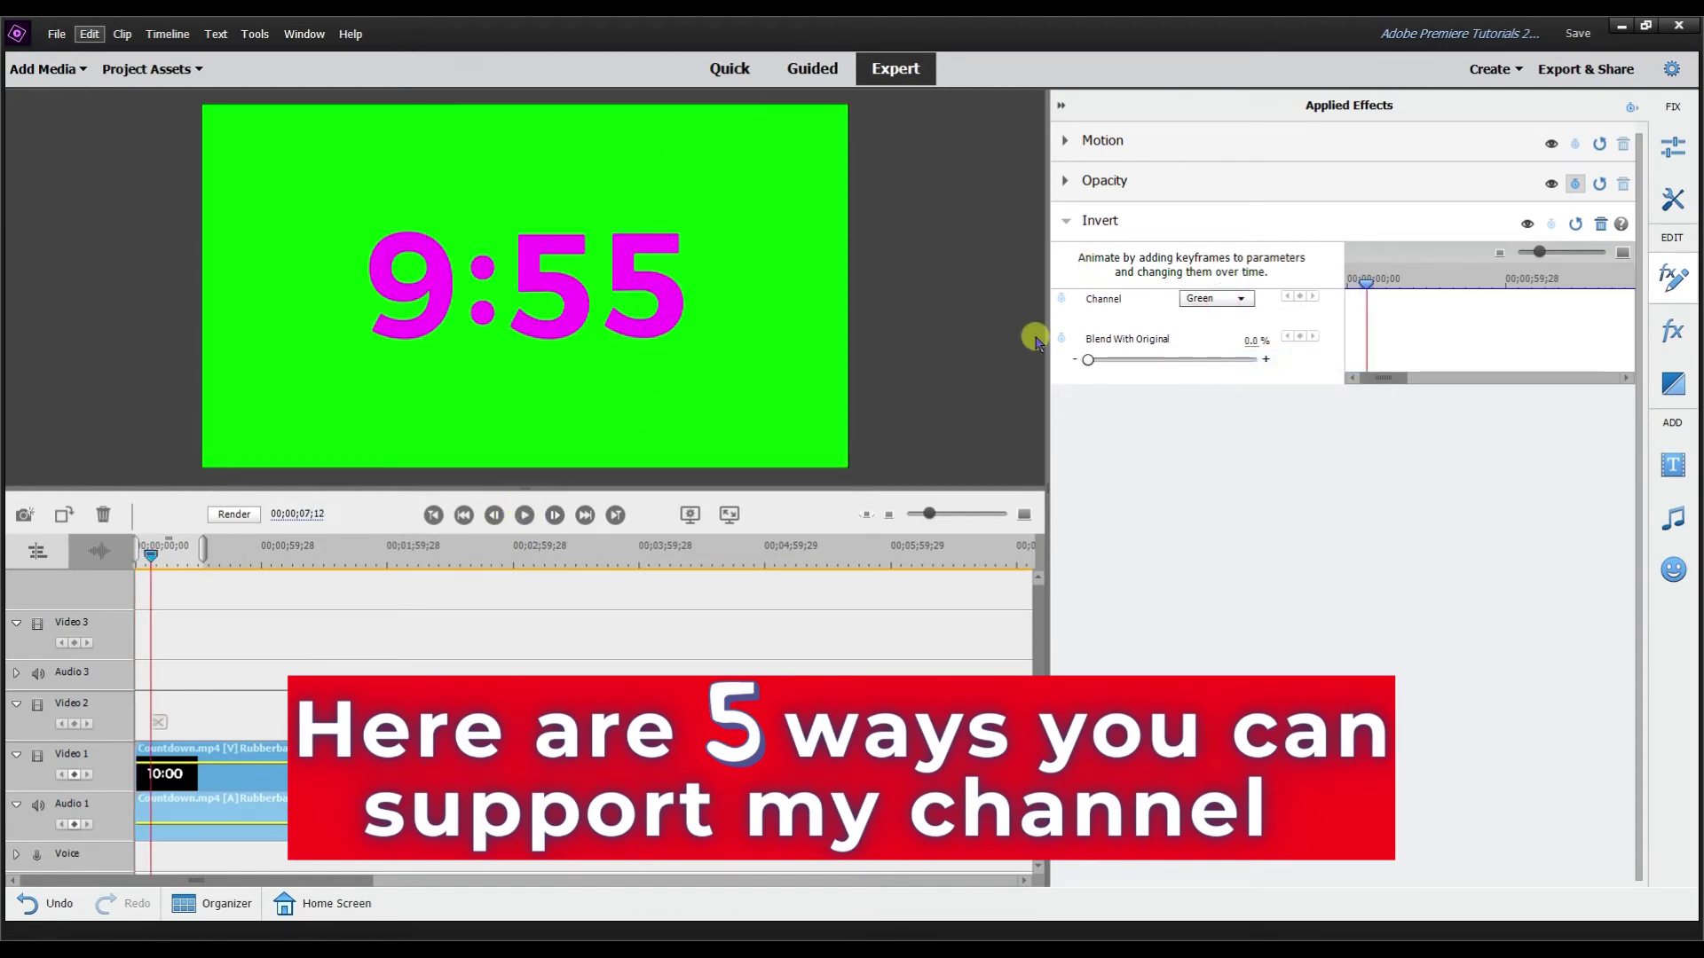
{"action": "left_click", "coordinate": [1204, 301]}
{"action": "left_click", "coordinate": [1228, 379]}
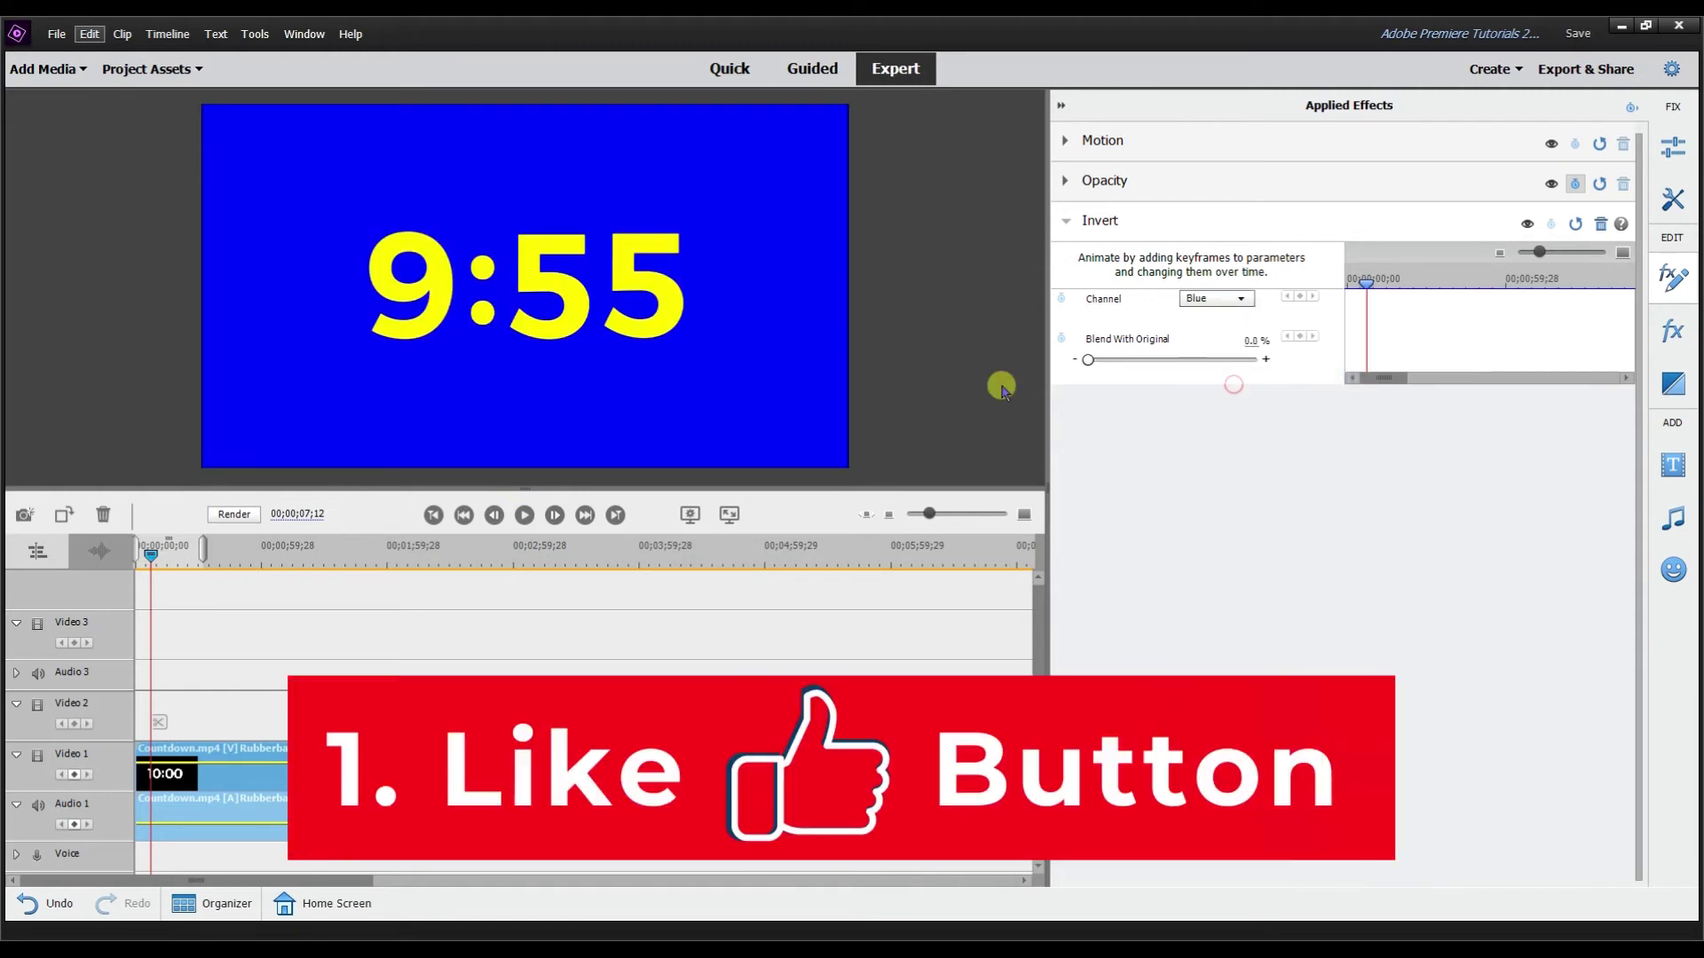
{"action": "key", "text": "space"}
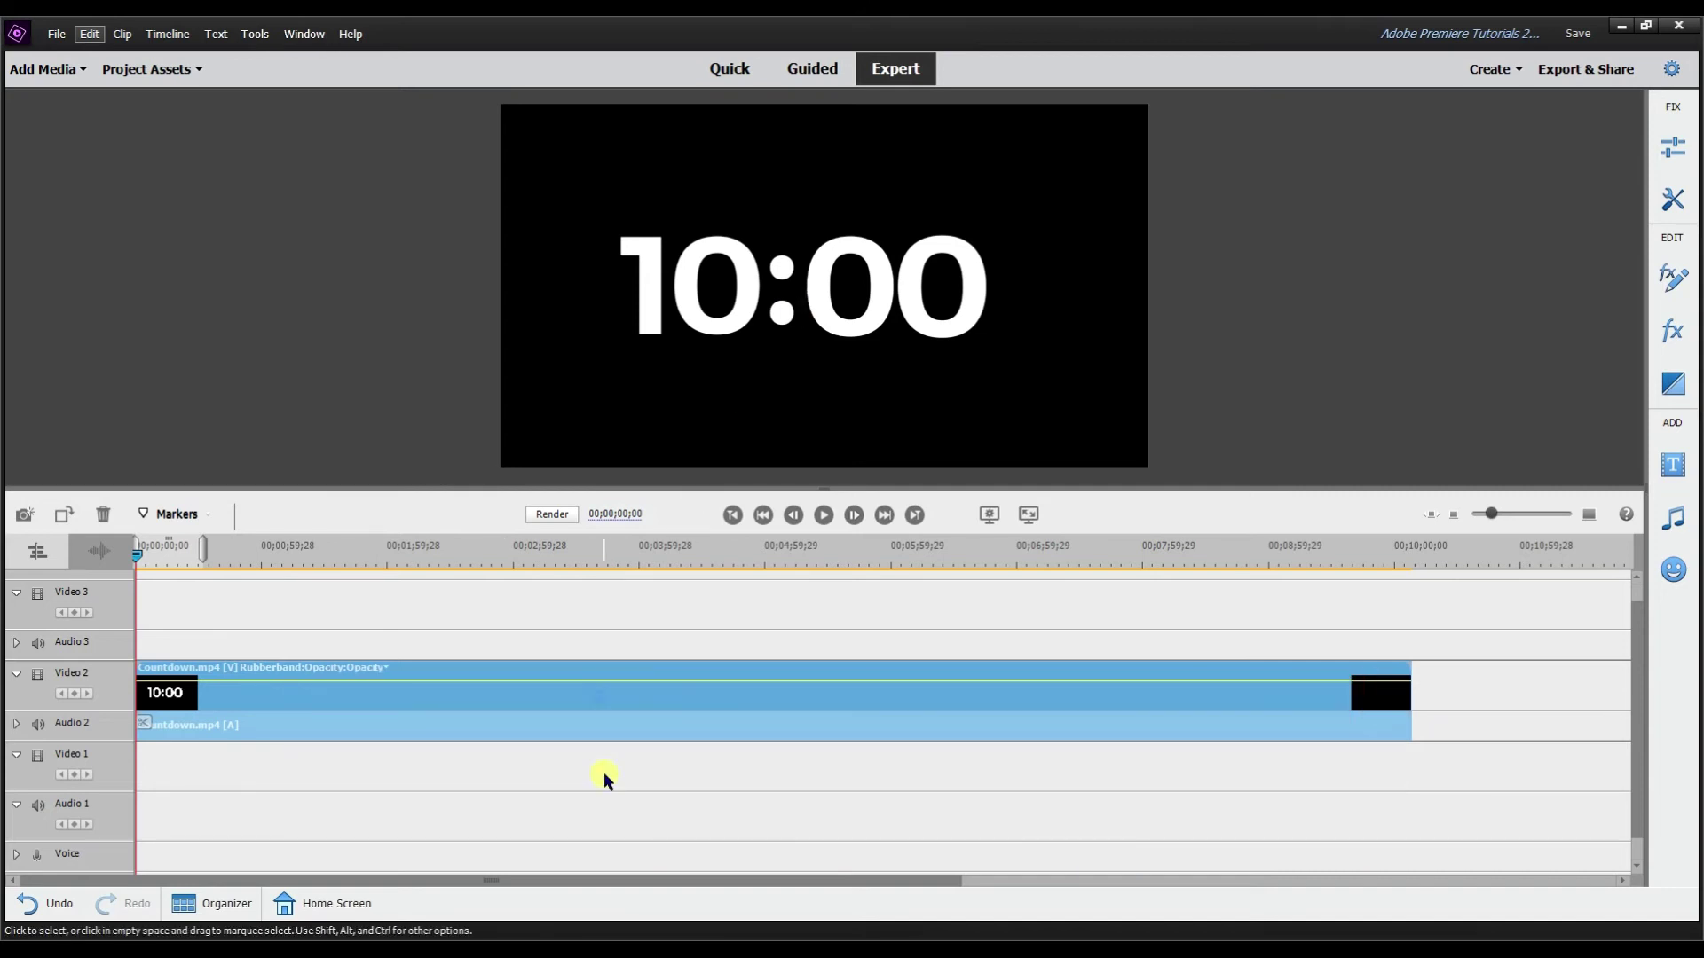
Step: Reverse the playback of the Countdown clip on Video 2 with Time Stretch, keeping the speed at 100%
{"action": "right_click", "coordinate": [654, 698]}
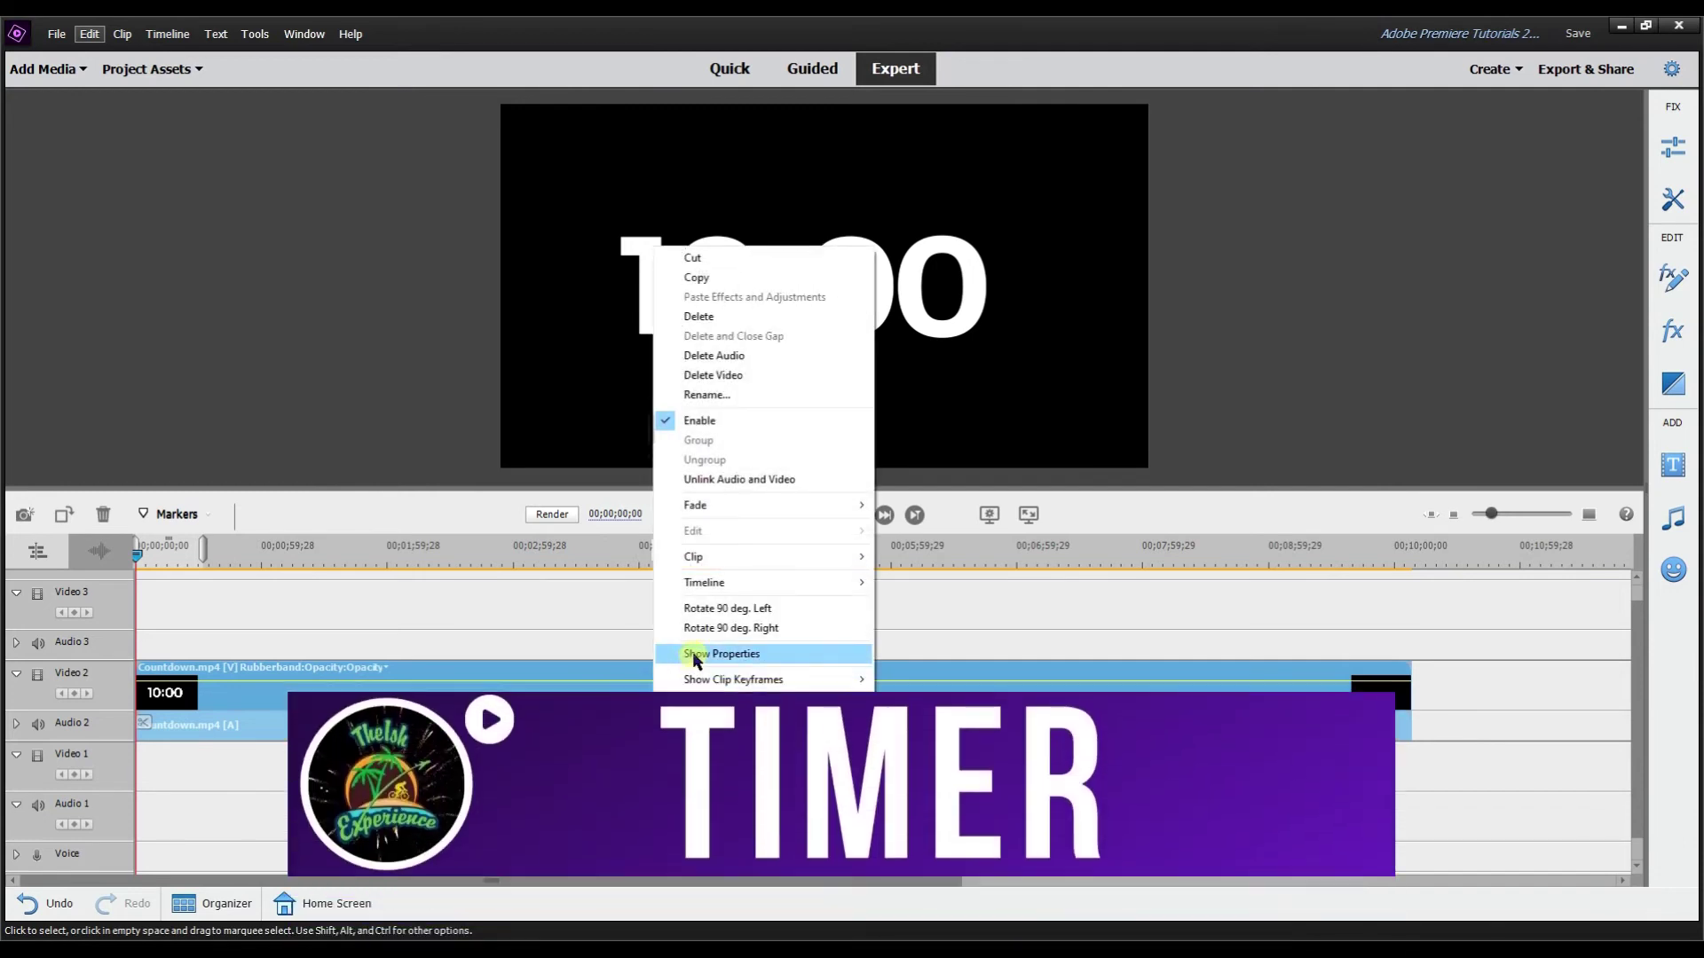
{"action": "mouse_move", "coordinate": [726, 561]}
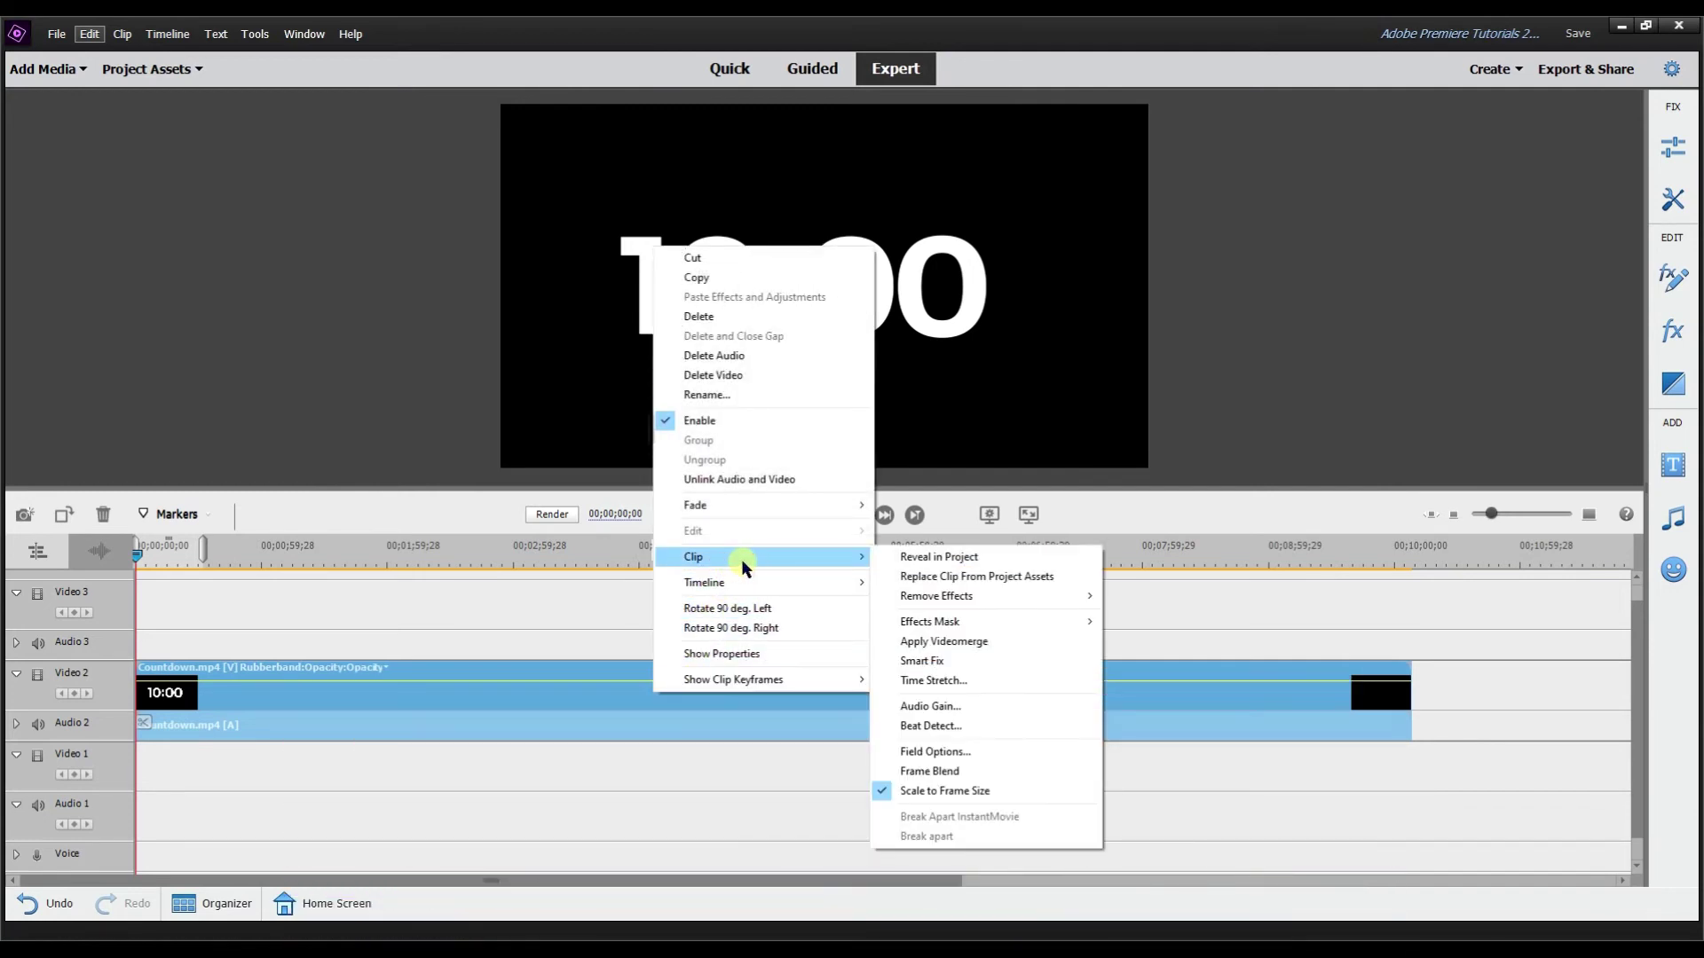
{"action": "left_click", "coordinate": [937, 681]}
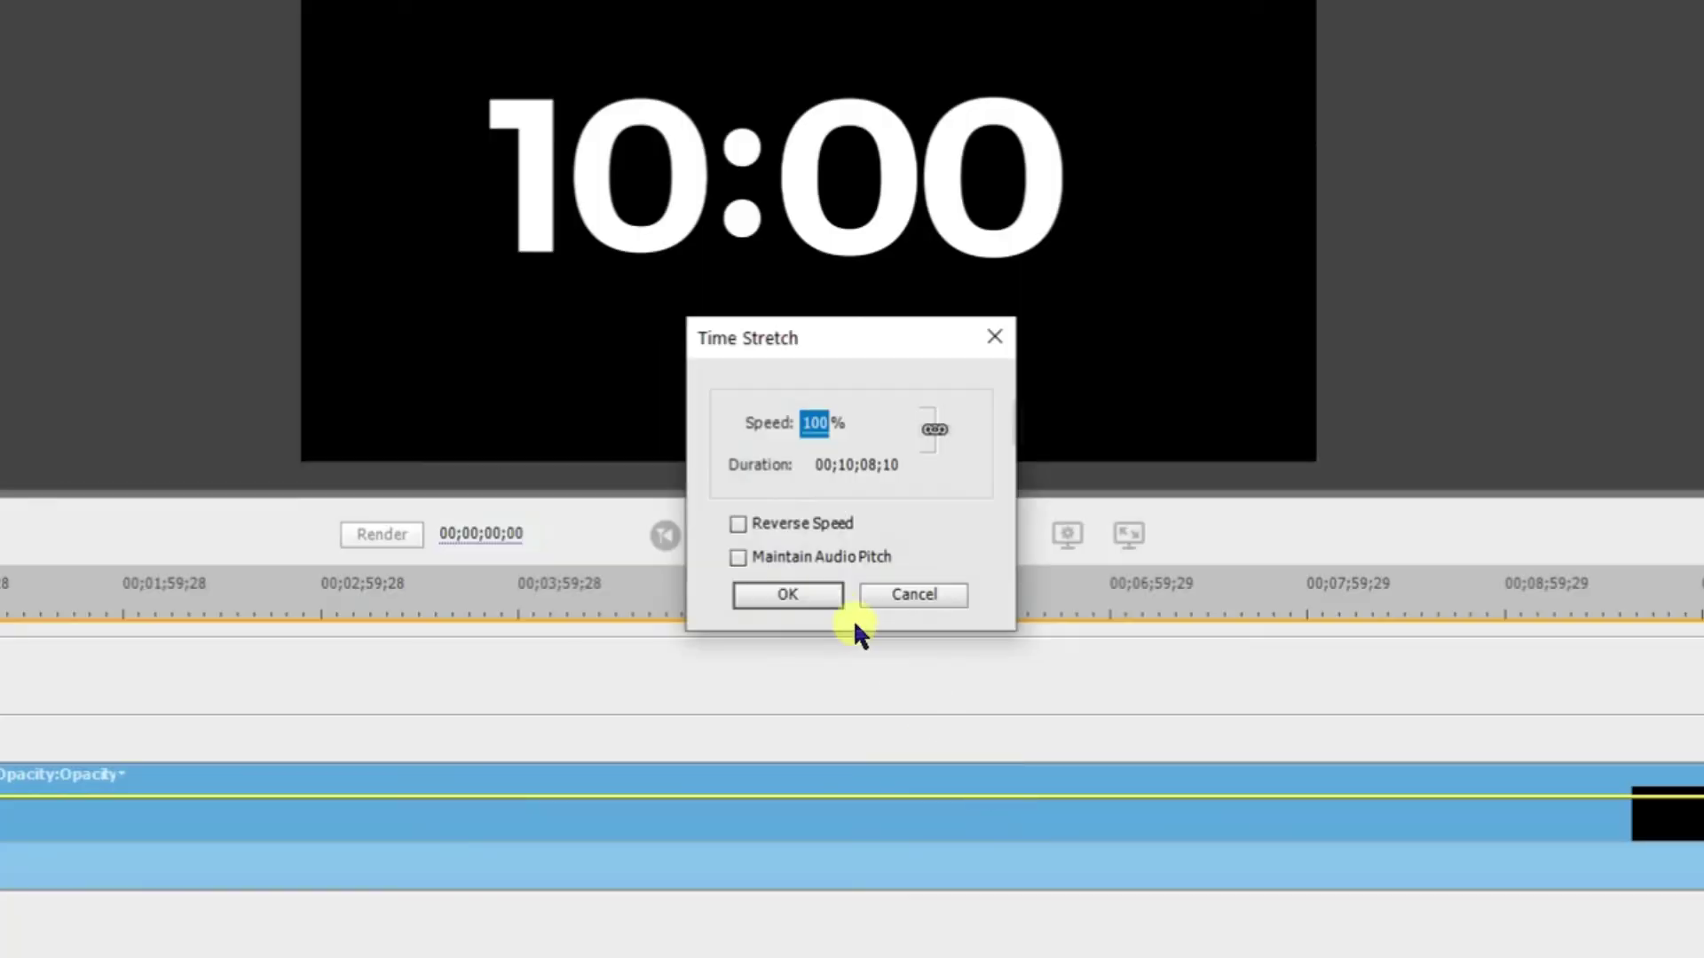
{"action": "left_click", "coordinate": [736, 523]}
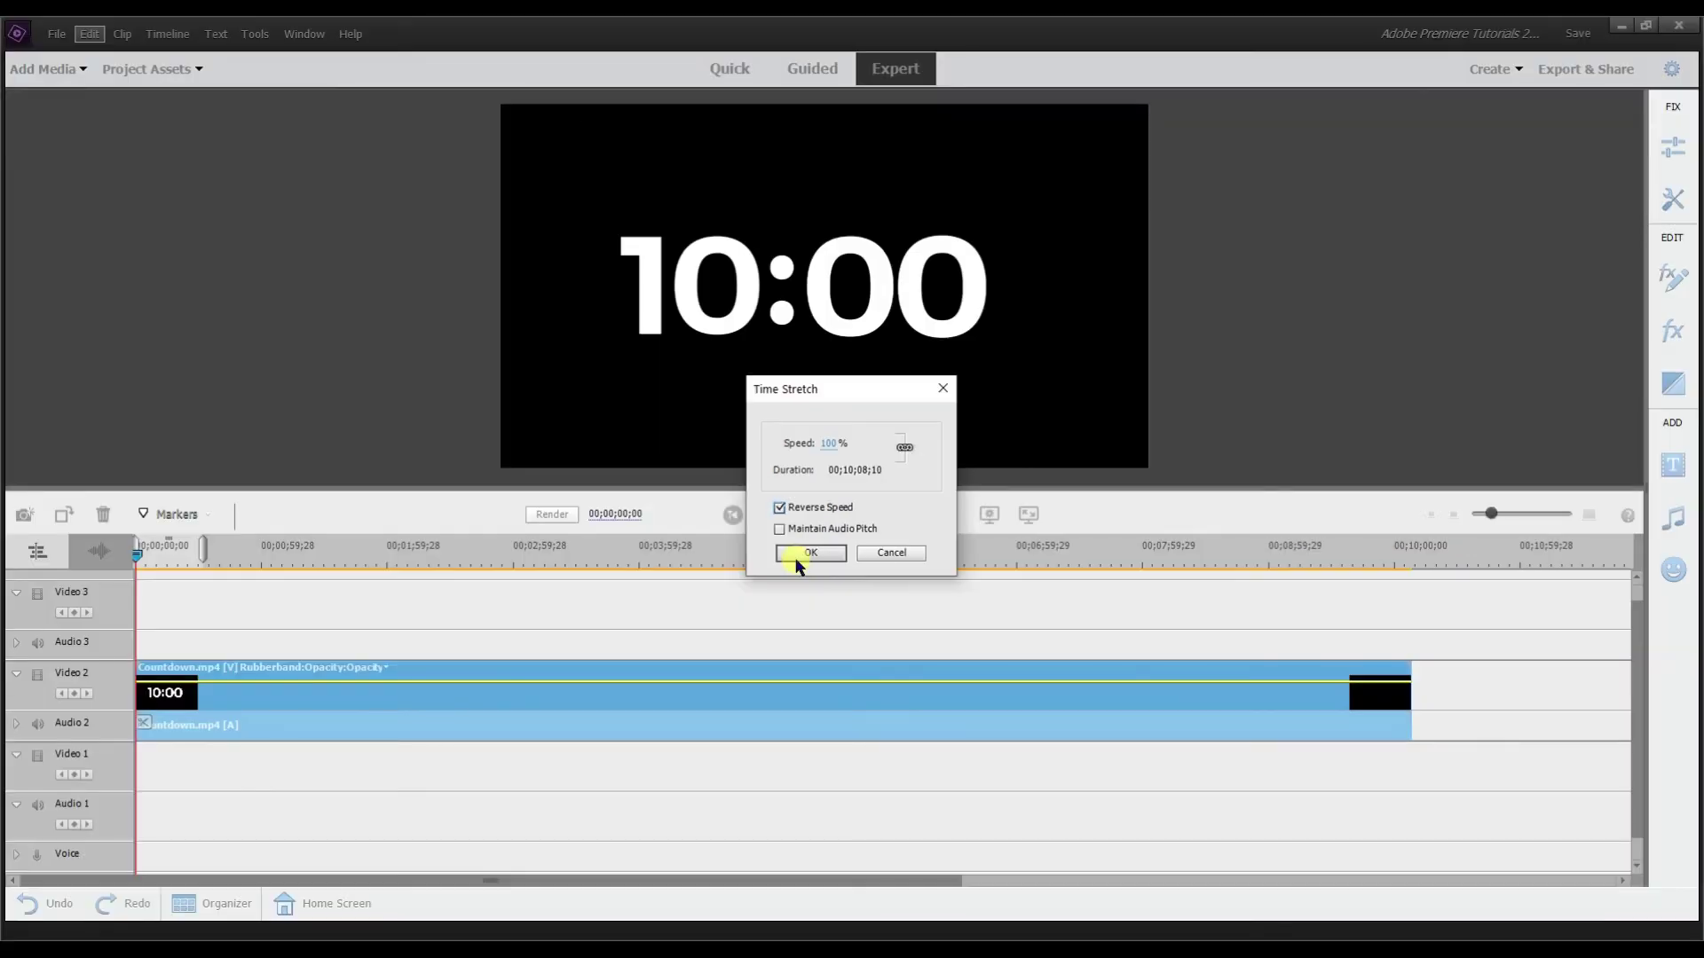
{"action": "left_click", "coordinate": [763, 600]}
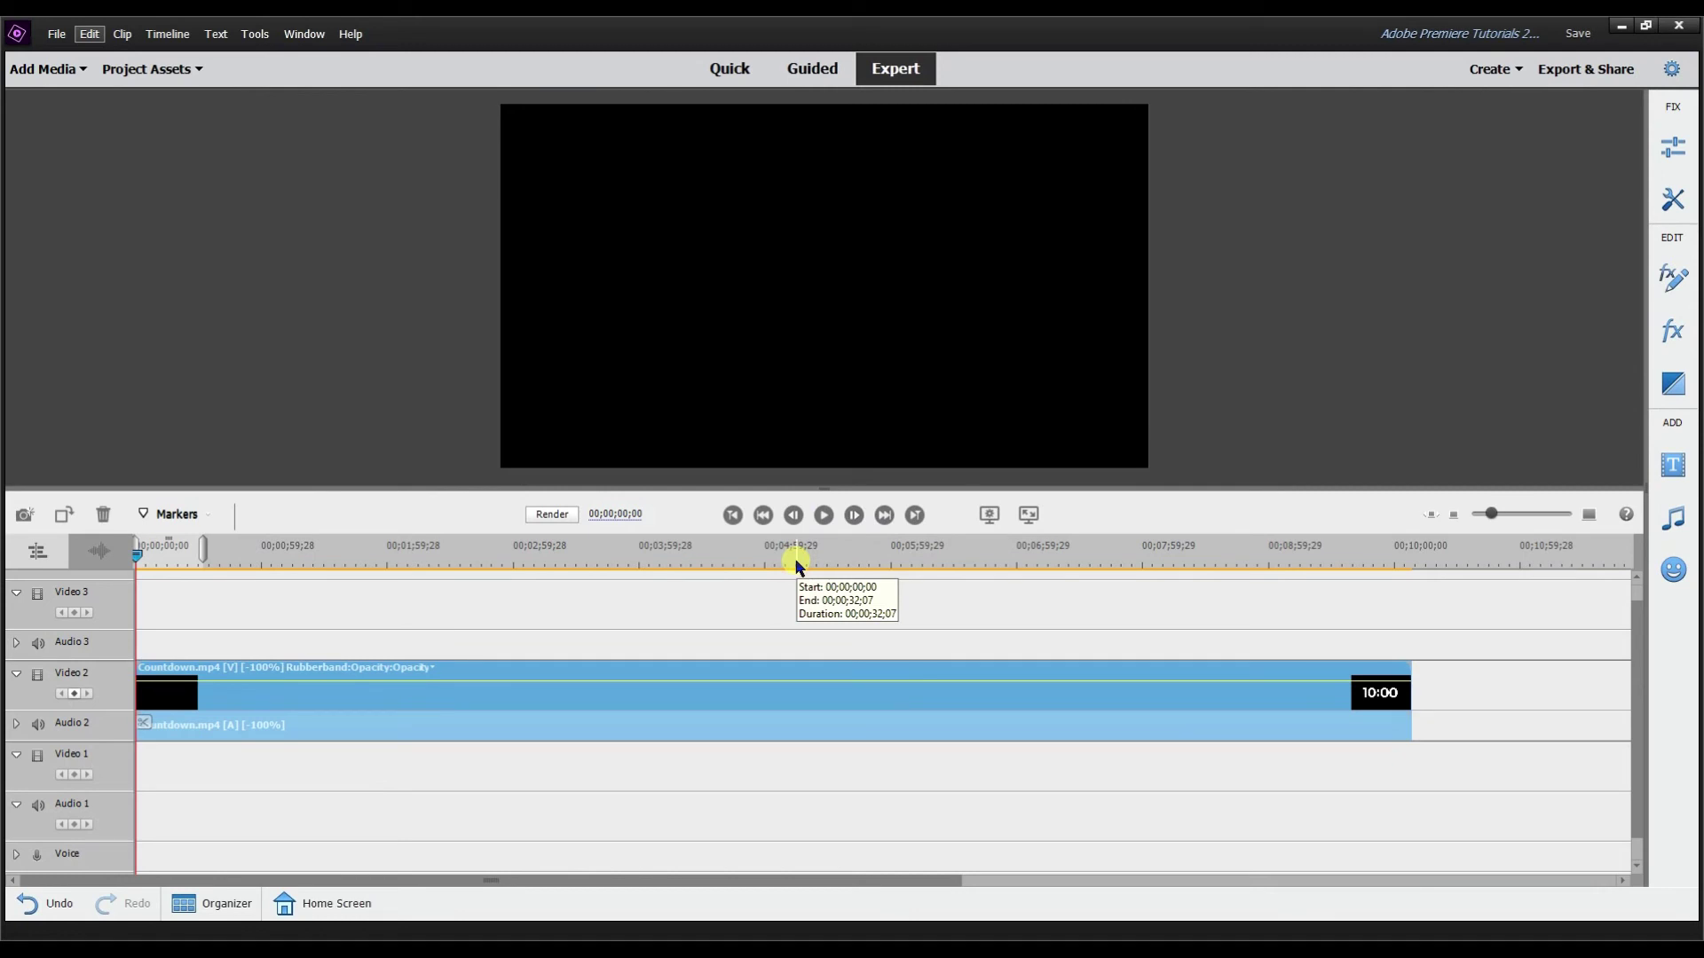
Step: Play the reversed countdown and apply the Luma Key effect to the Countdown clip on Video 2
{"action": "left_click", "coordinate": [824, 514]}
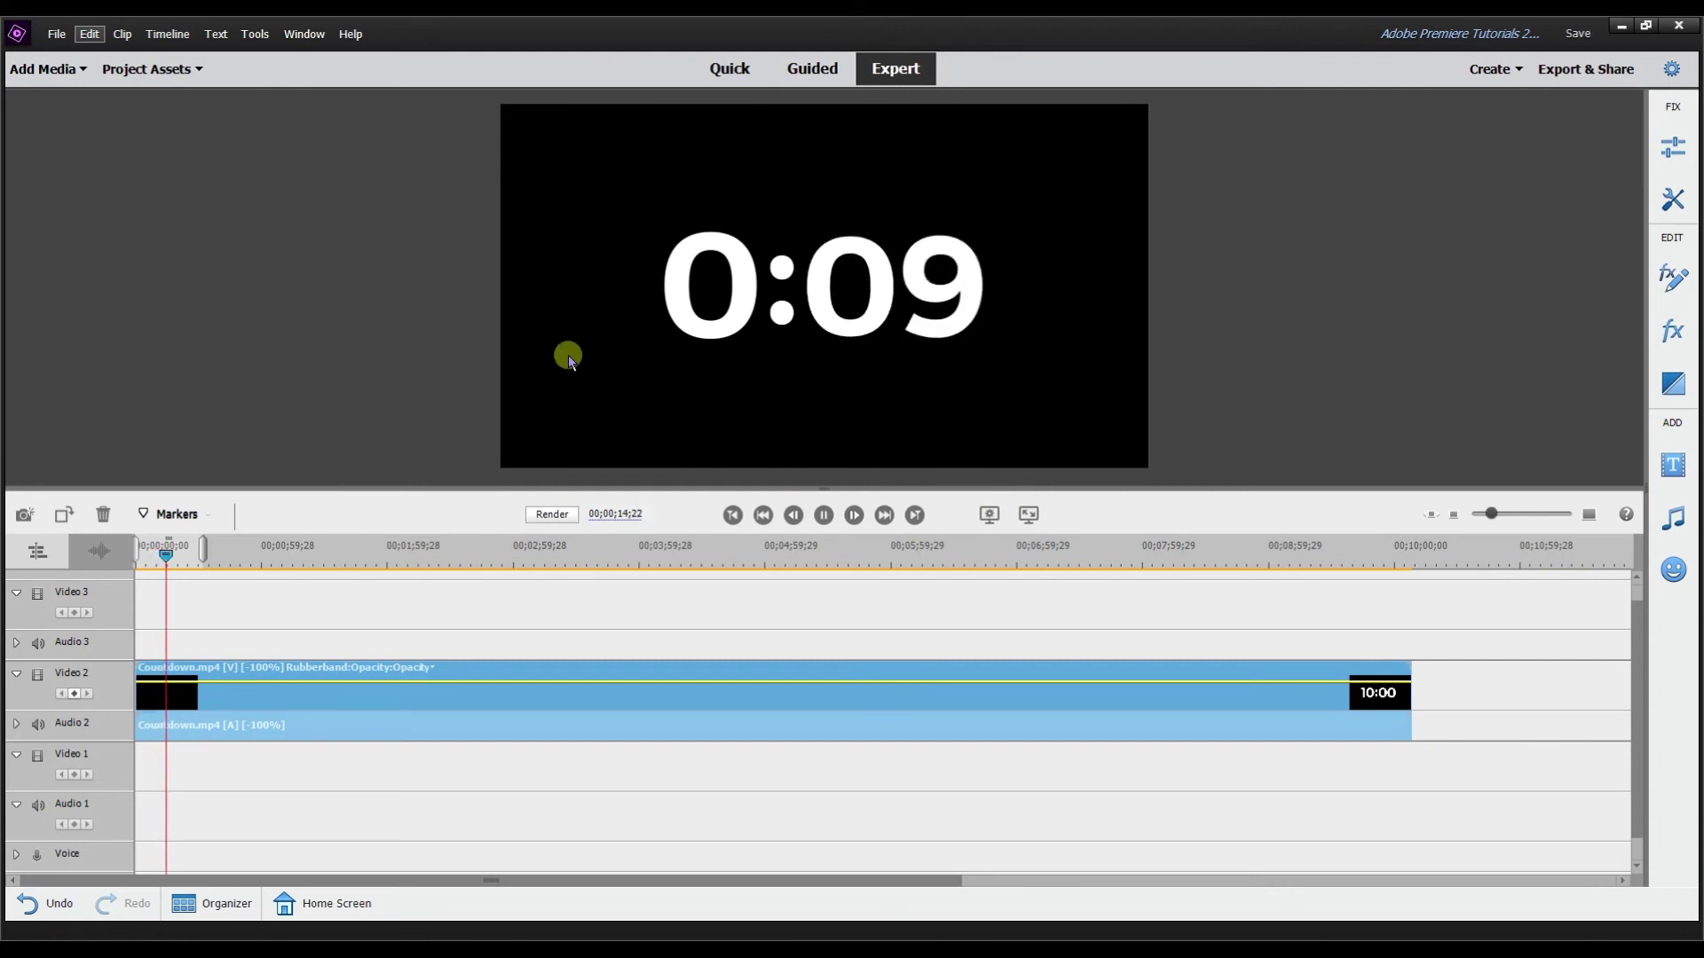
{"action": "left_click", "coordinate": [1673, 330]}
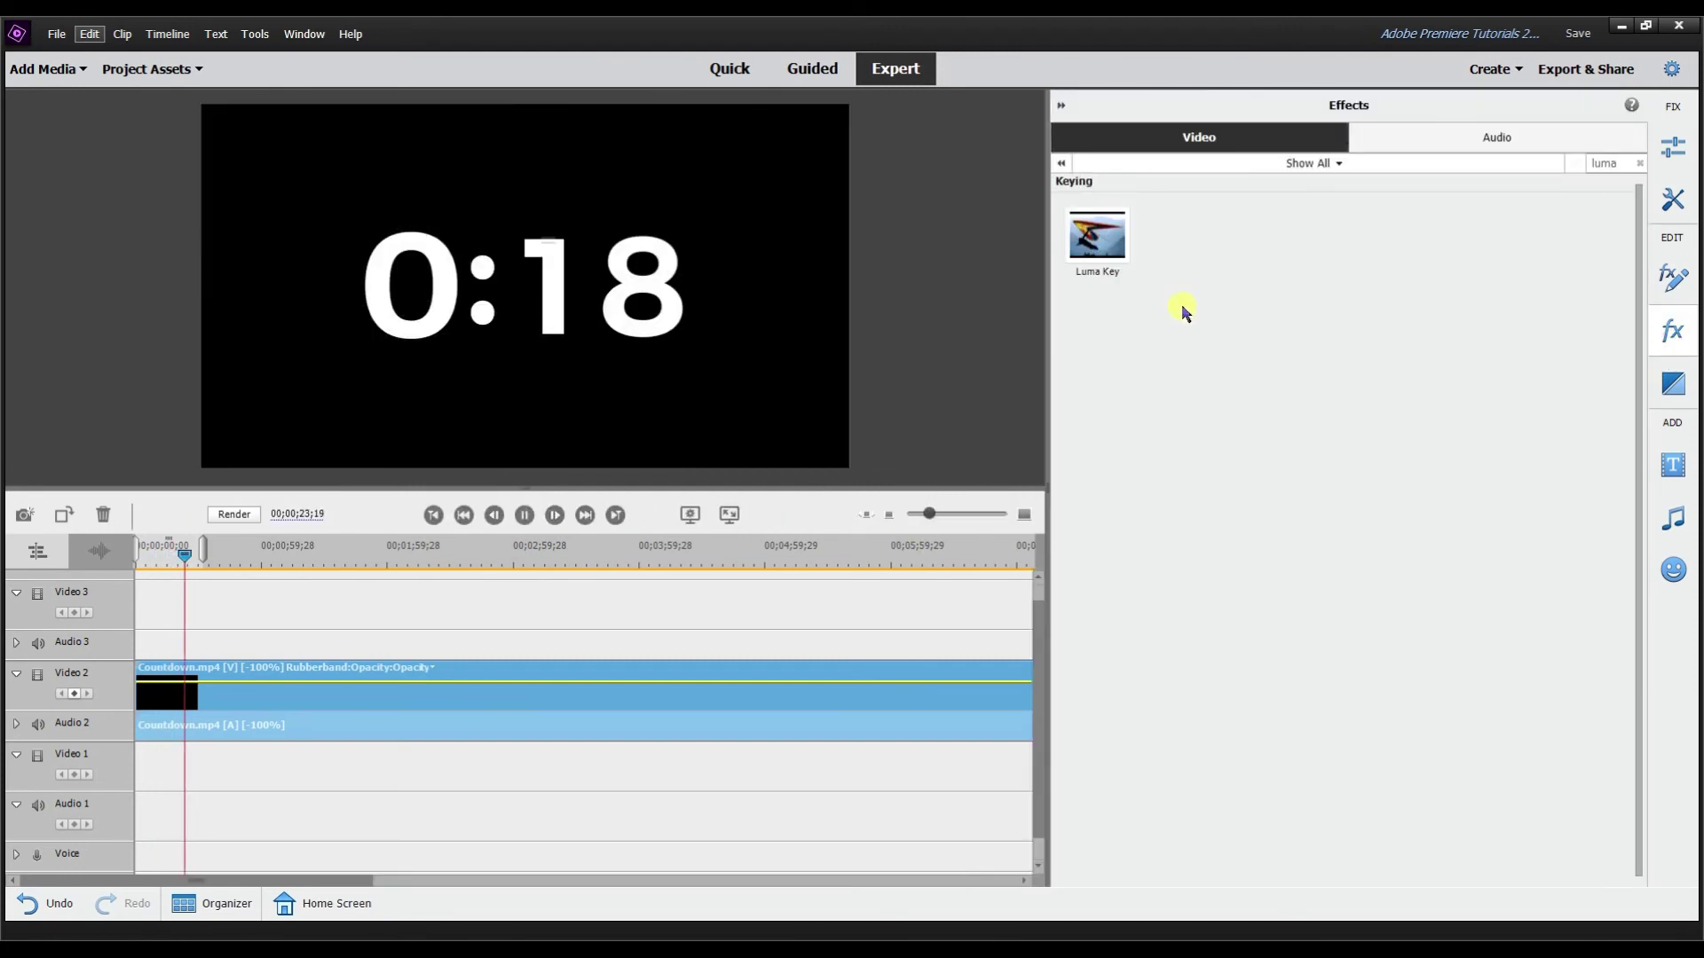
{"action": "left_click_drag", "start_coordinate": [1097, 234], "coordinate": [316, 673]}
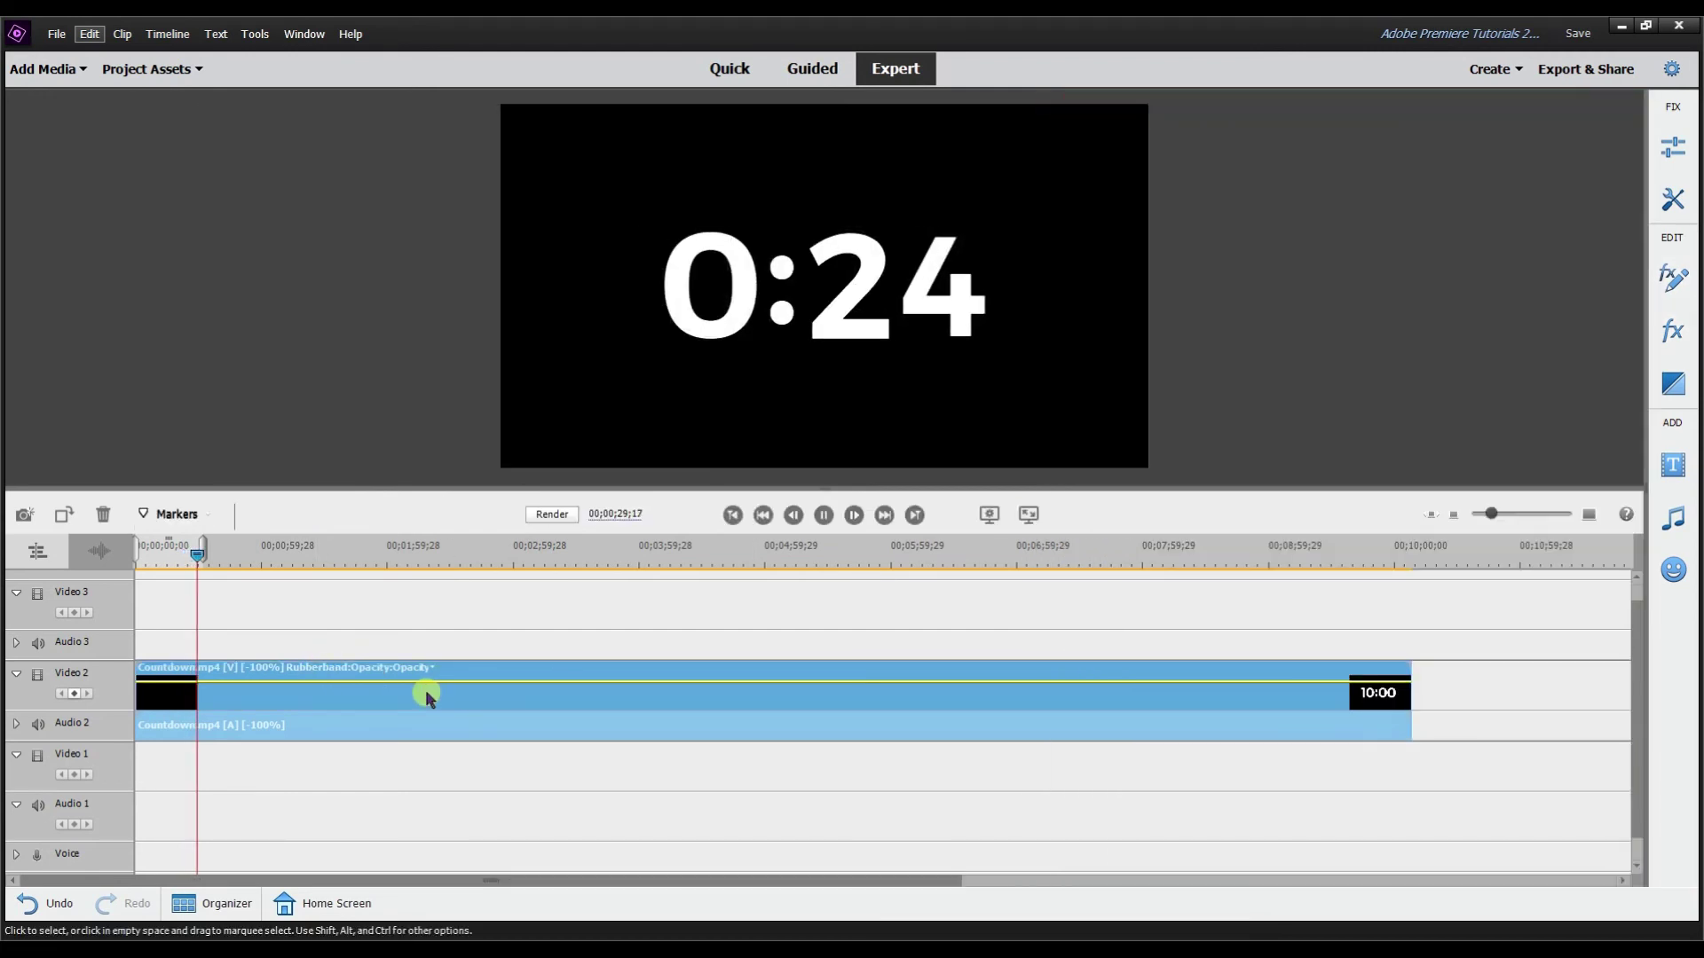
Step: Move the Countdown clip up to Video 3 and place Cooking.mp4 beneath it at the start of Video 2
{"action": "left_click_drag", "start_coordinate": [425, 691], "coordinate": [435, 626]}
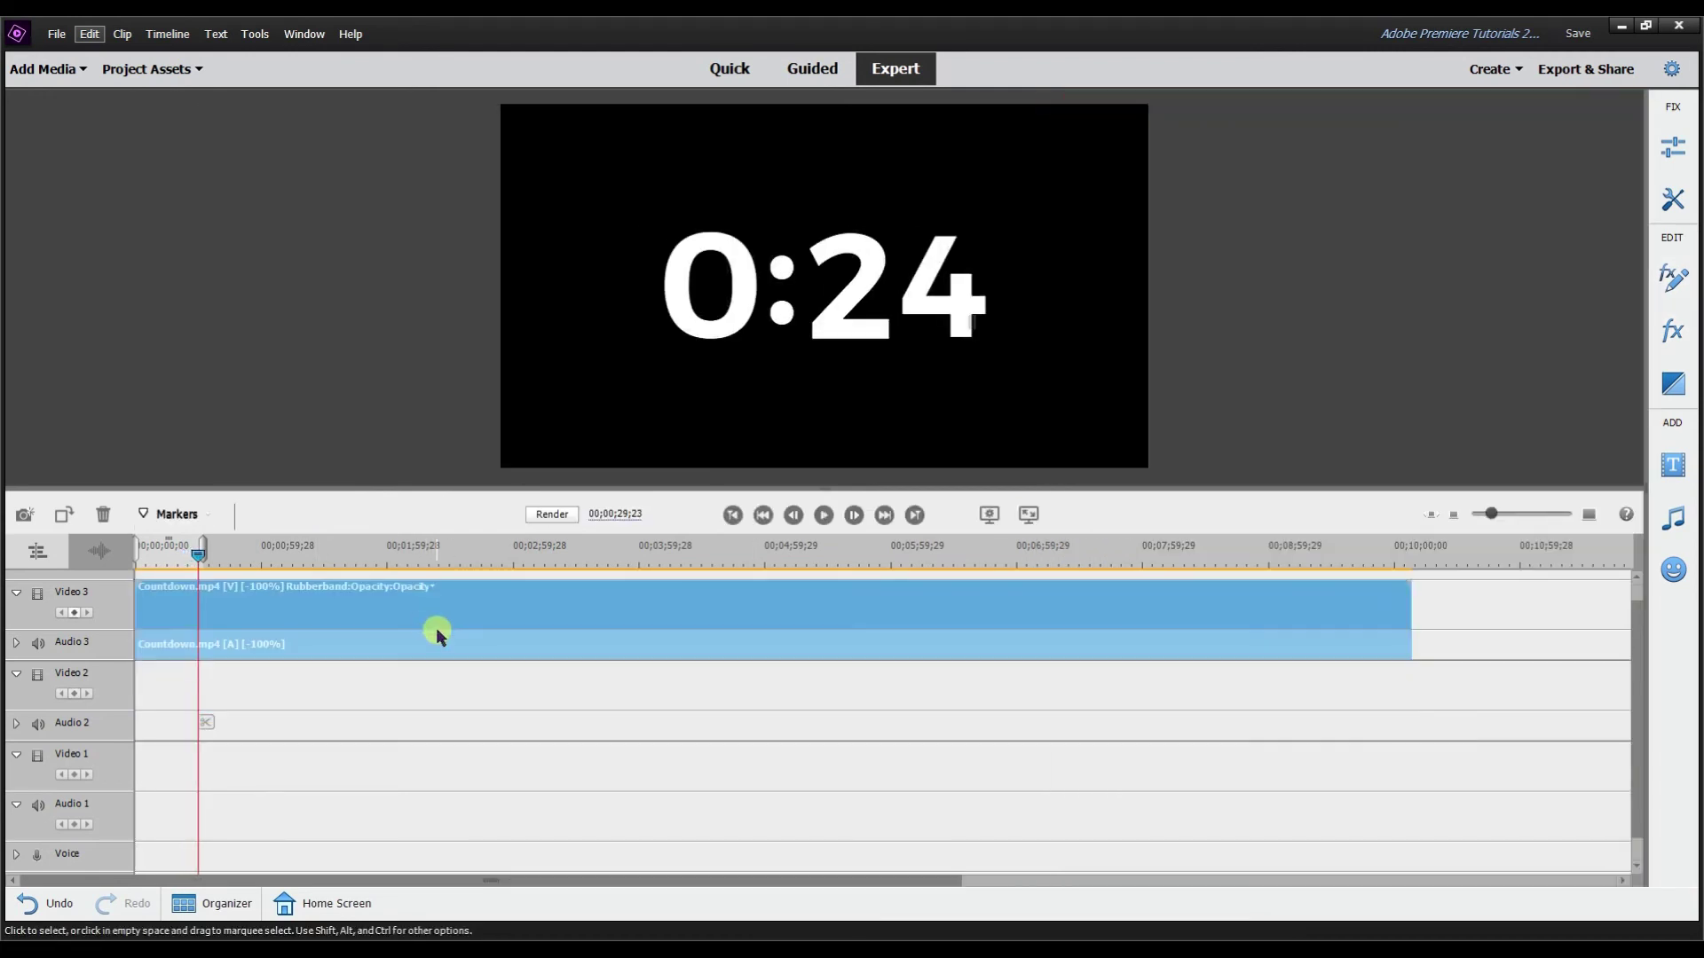
{"action": "left_click", "coordinate": [87, 68]}
{"action": "left_click", "coordinate": [120, 68]}
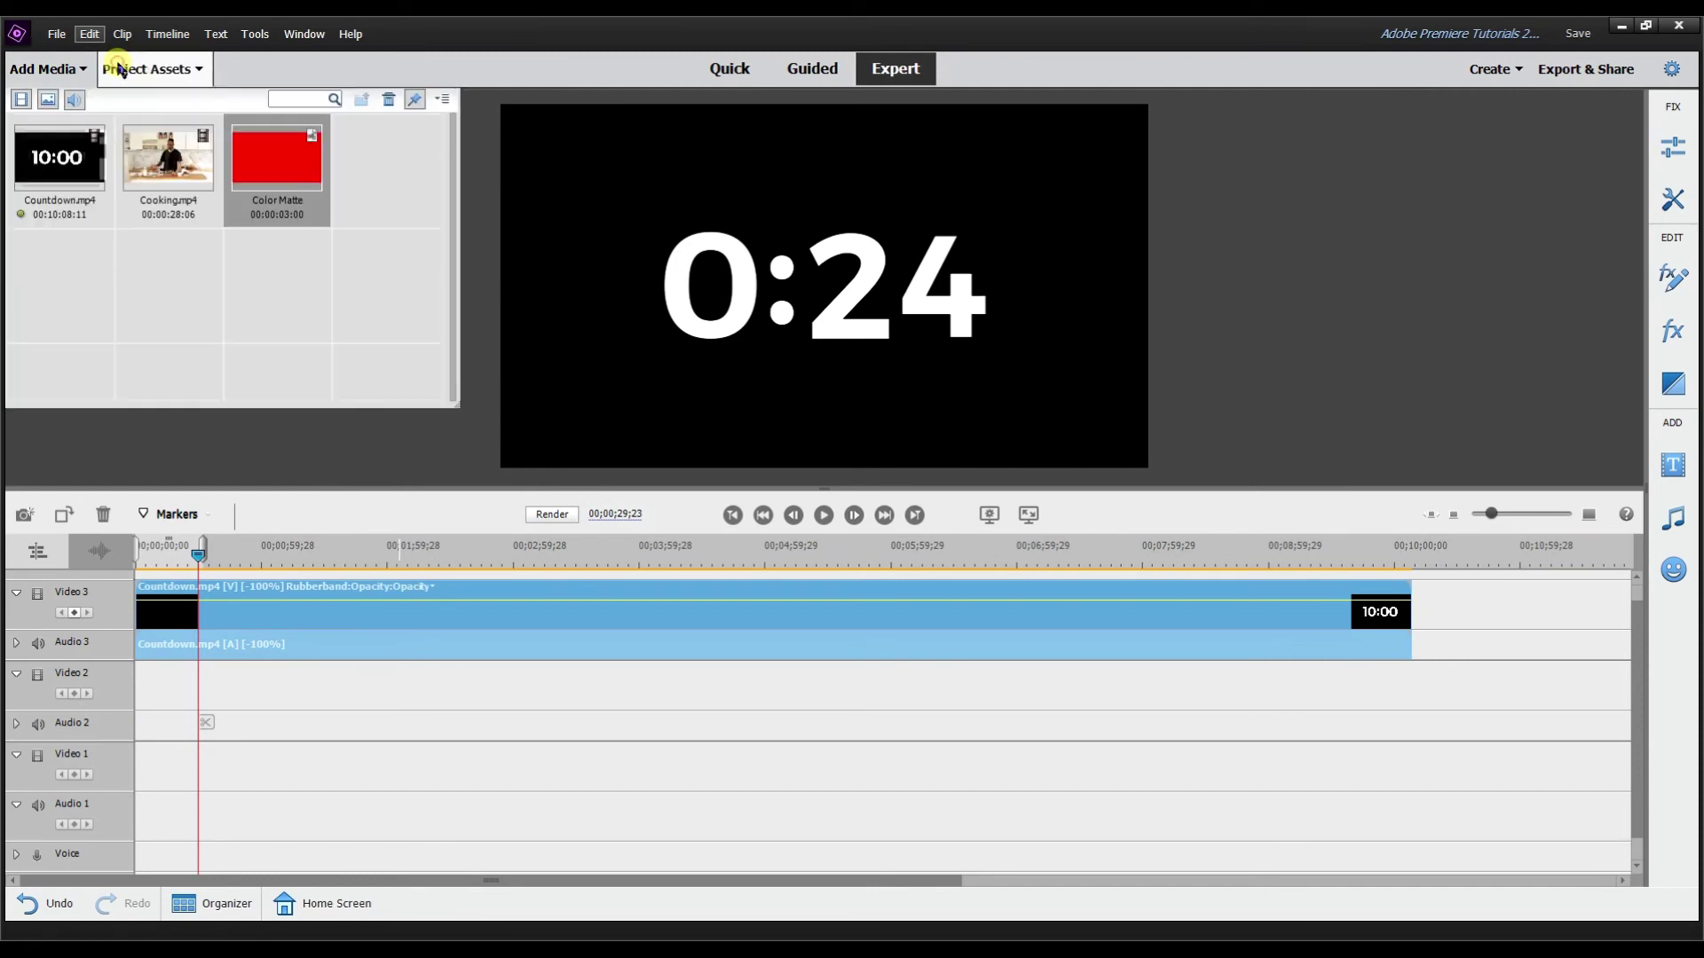
{"action": "left_click_drag", "start_coordinate": [476, 340], "coordinate": [121, 696]}
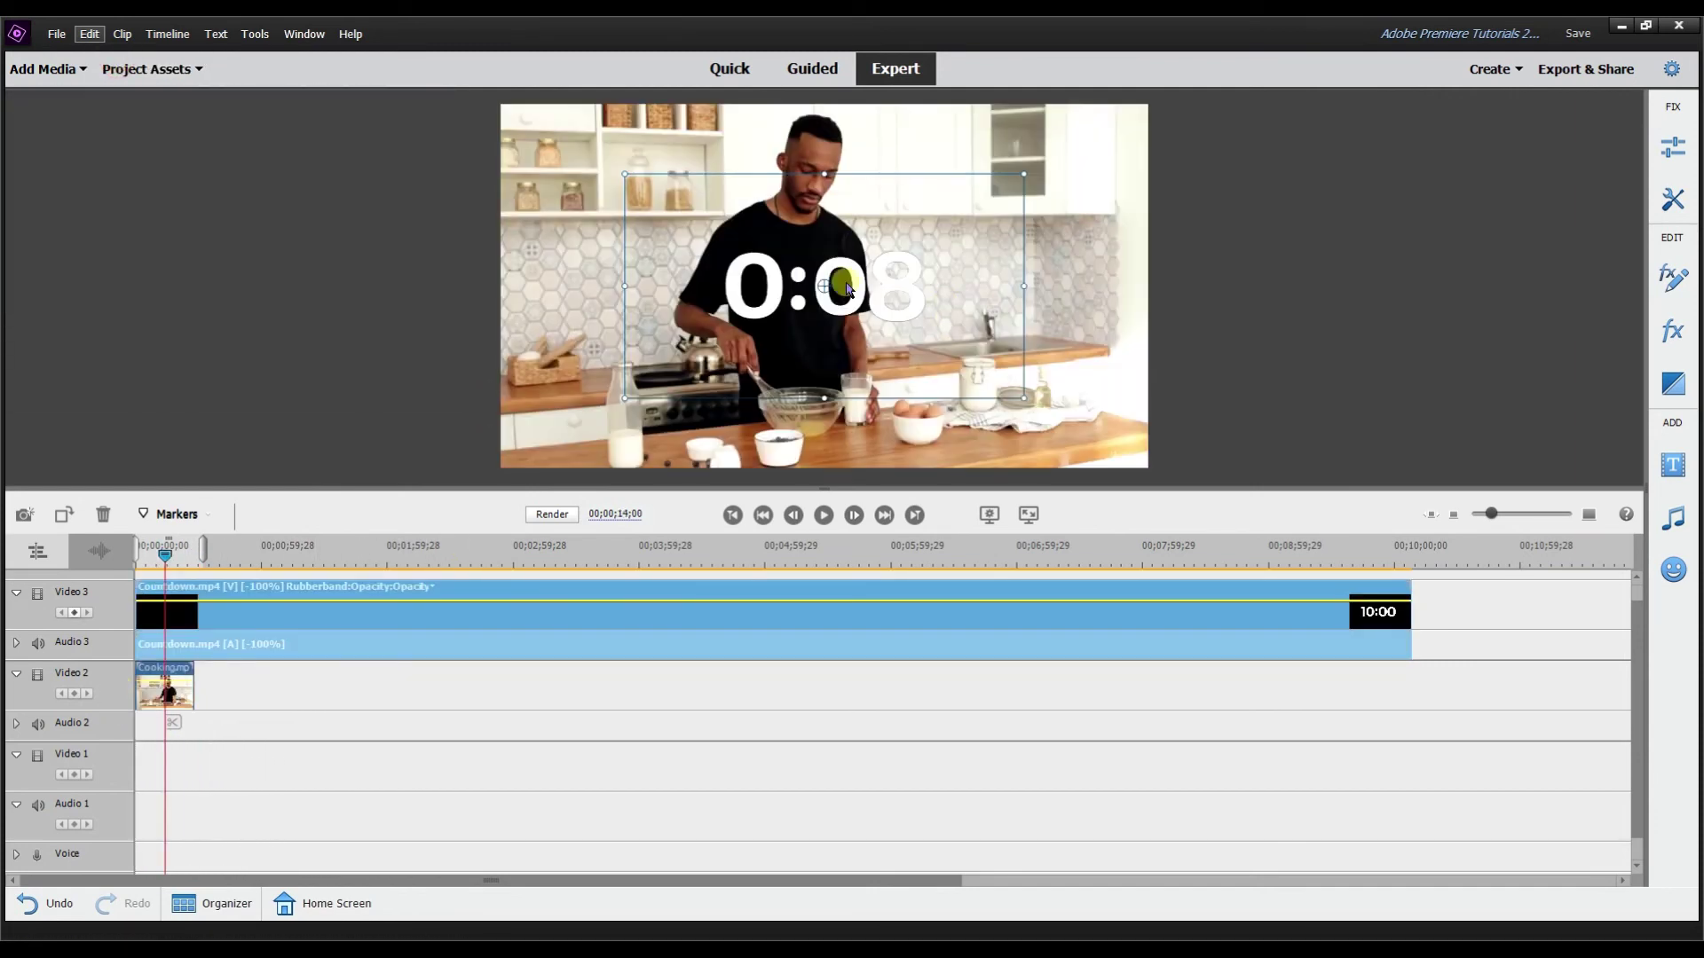
Step: Shrink the countdown overlay and position it in the upper-right corner of the video frame
{"action": "left_click_drag", "start_coordinate": [826, 267], "coordinate": [1027, 159]}
{"action": "left_click_drag", "start_coordinate": [1210, 278], "coordinate": [1090, 169]}
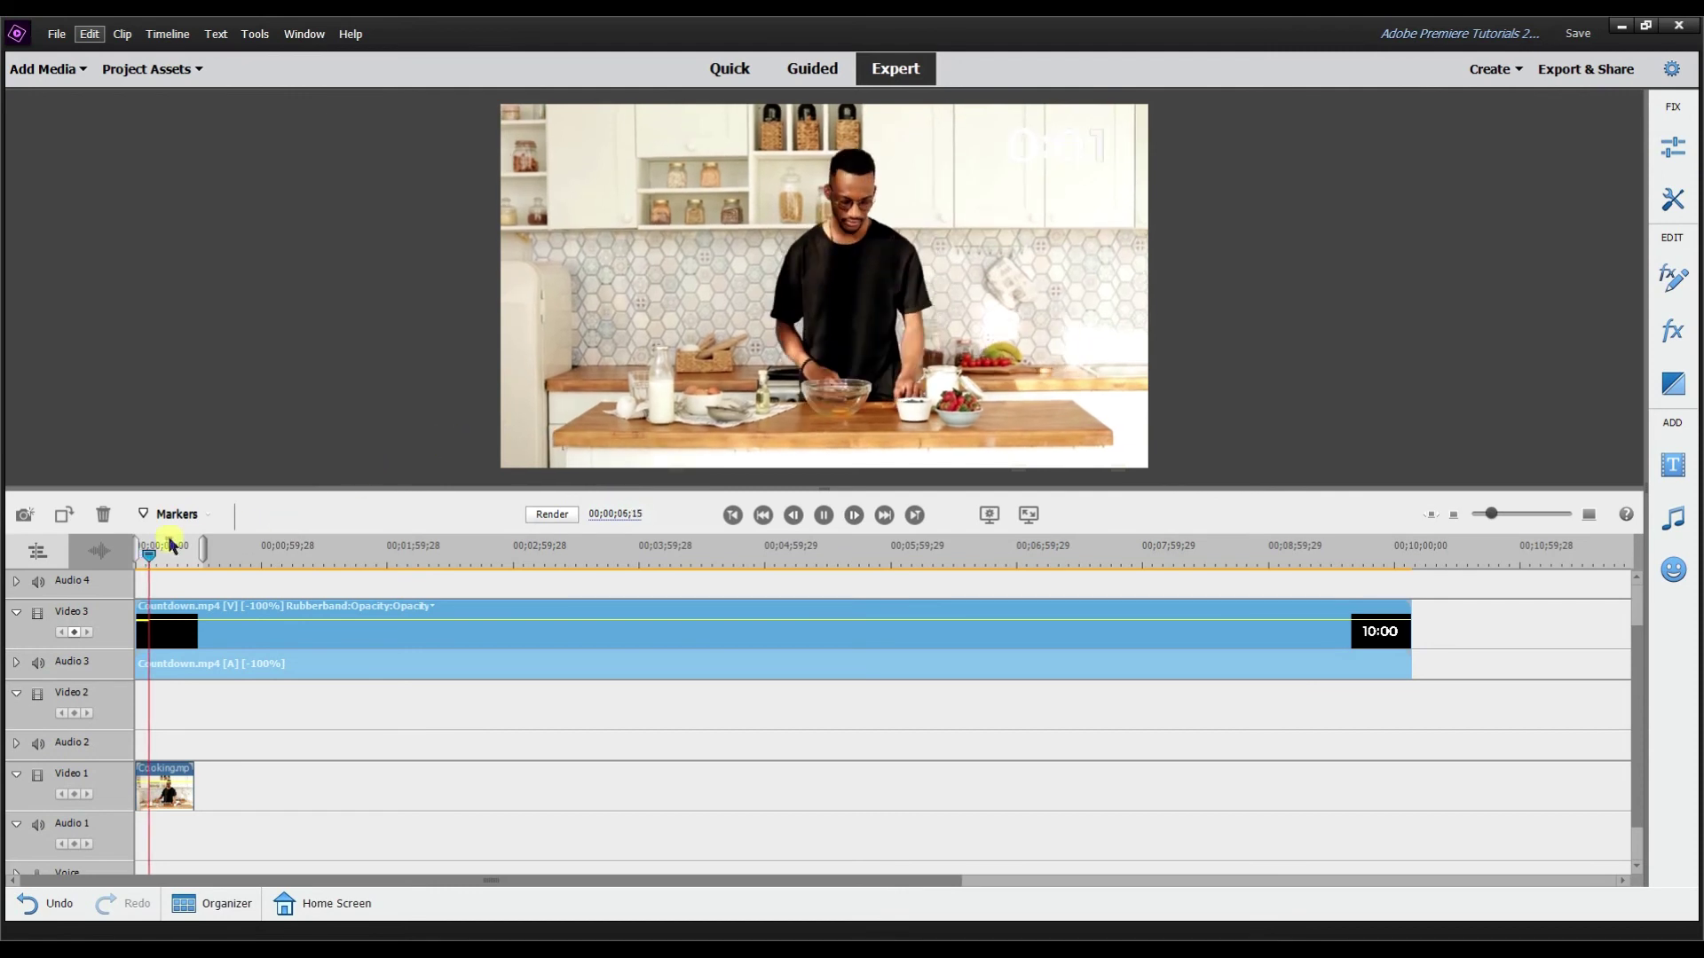
Step: Split the Countdown clip on Video 3 at 00;00;03;17 and delete the part before the cut
{"action": "left_click", "coordinate": [146, 553]}
{"action": "left_click_drag", "start_coordinate": [1491, 514], "coordinate": [1518, 514]}
{"action": "left_click_drag", "start_coordinate": [334, 556], "coordinate": [264, 554]}
{"action": "left_click", "coordinate": [274, 721]}
{"action": "left_click", "coordinate": [233, 639]}
{"action": "key", "text": "Delete"}
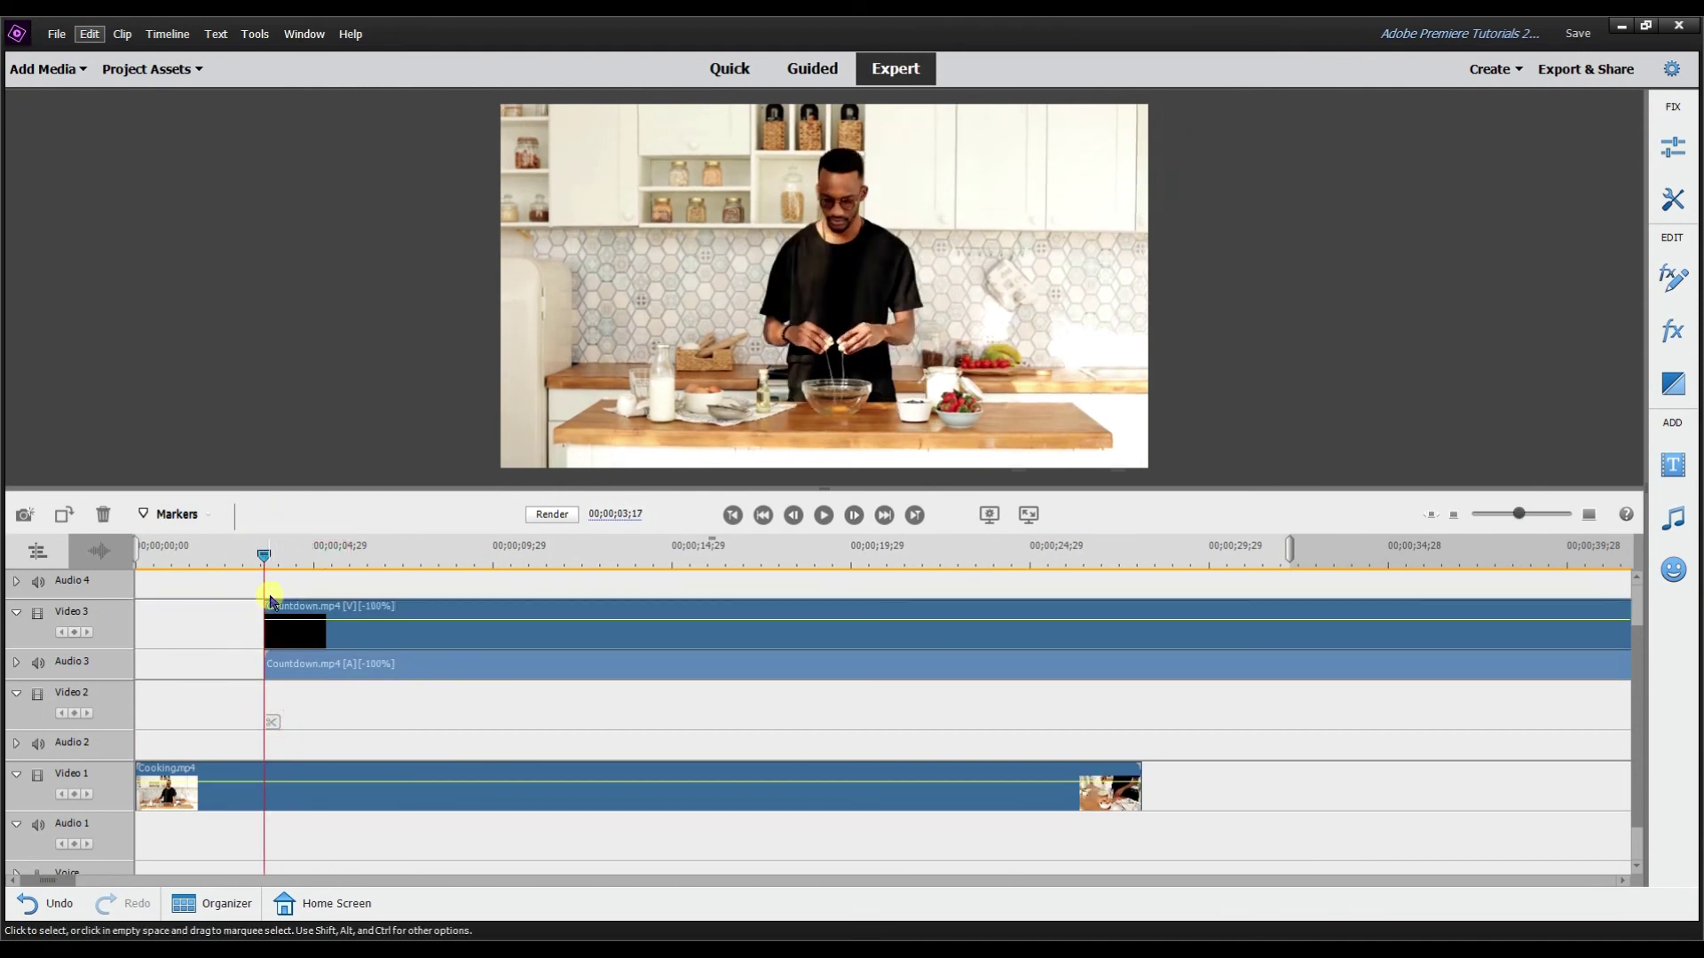
Step: Move the remaining Countdown clip to the start of the timeline and play the result
{"action": "left_click", "coordinate": [306, 619]}
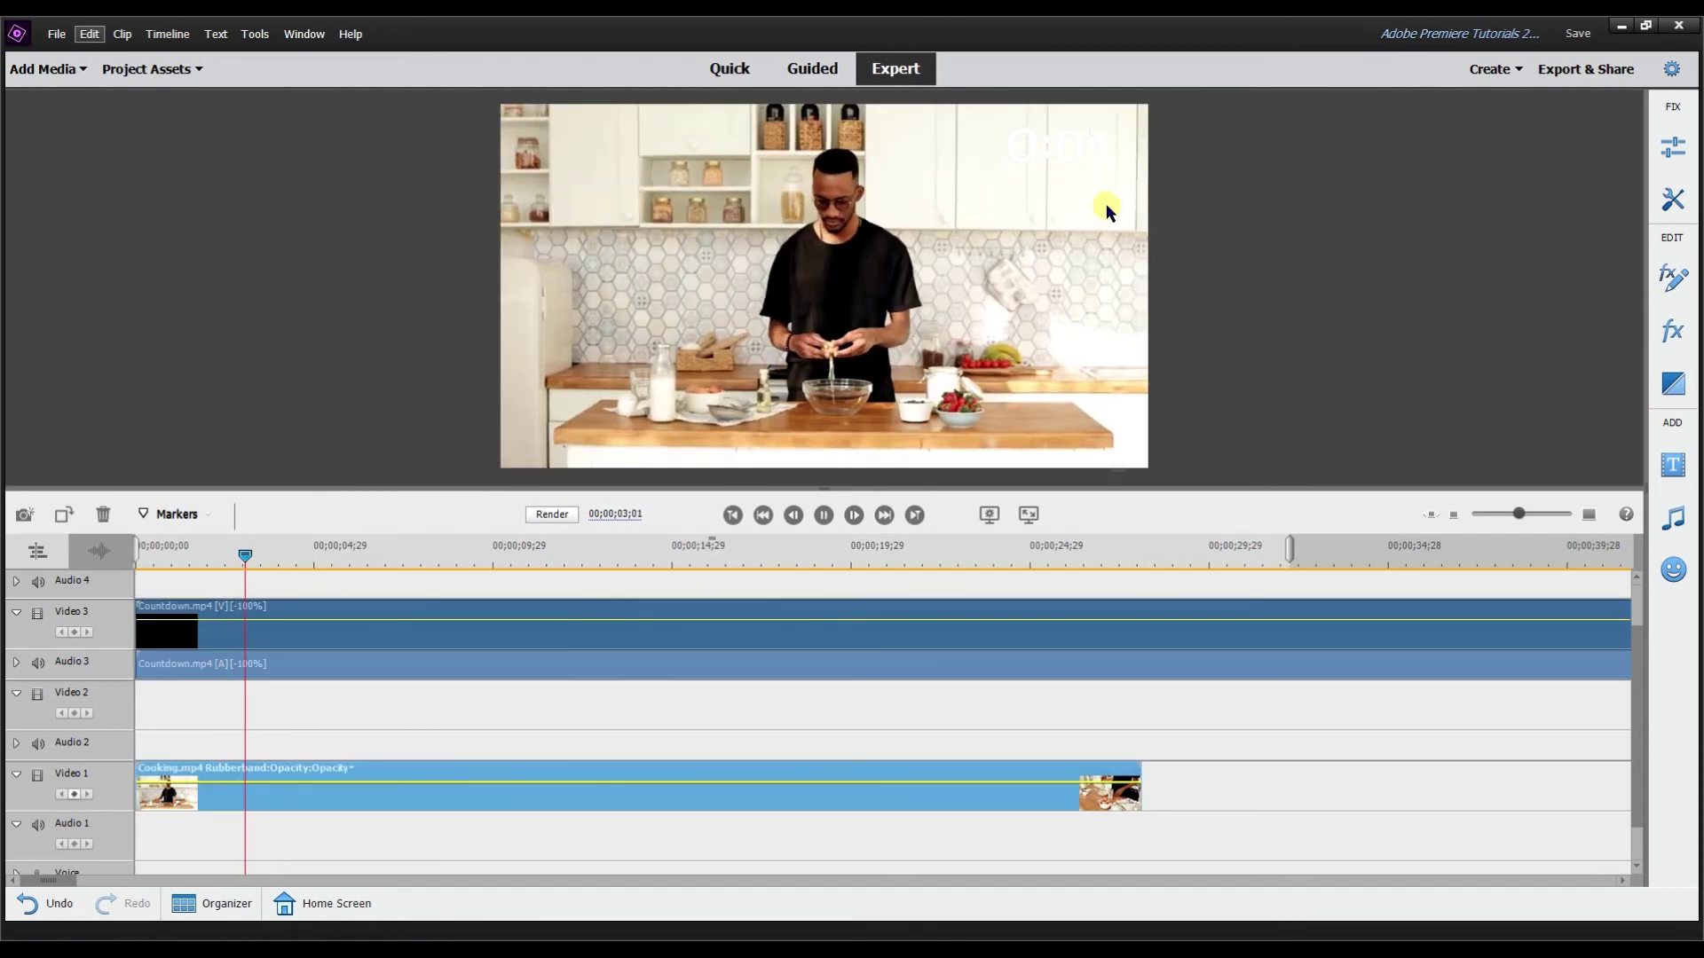
{"action": "left_click", "coordinate": [824, 514]}
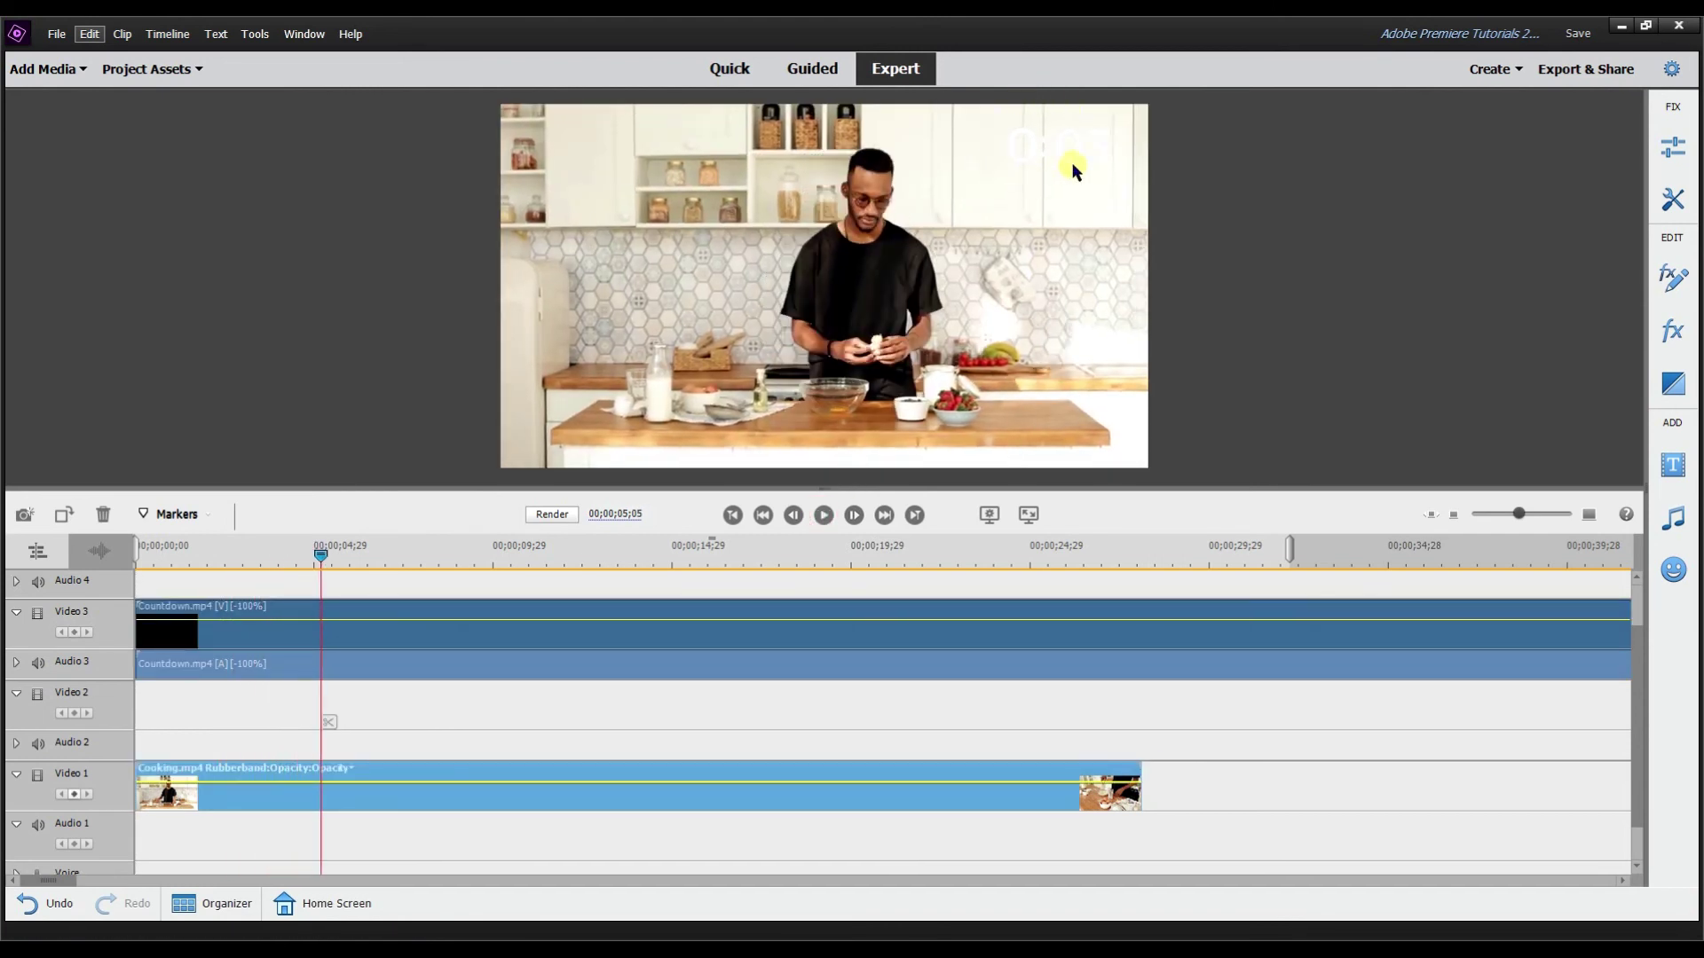
{"action": "left_click_drag", "start_coordinate": [506, 621], "coordinate": [65, 609]}
Step: Add the red Color Matte at the start of Video 2 and shrink it to a small box centred behind the countdown digits
{"action": "left_click", "coordinate": [178, 71]}
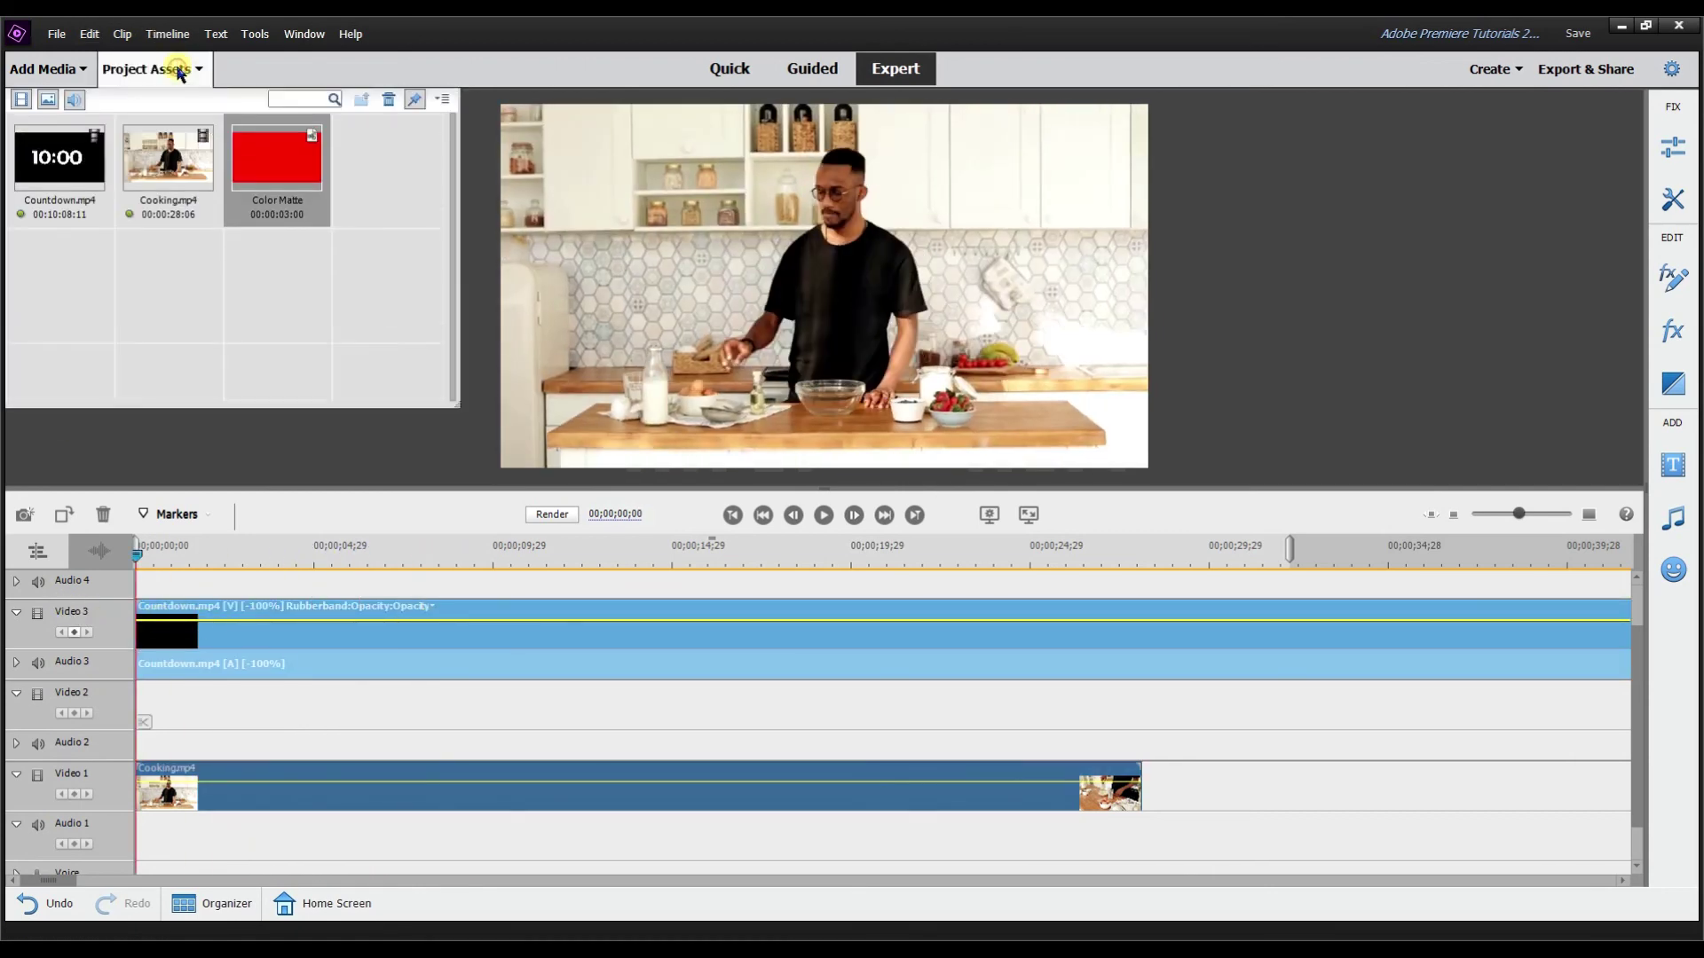
{"action": "left_click_drag", "start_coordinate": [252, 216], "coordinate": [117, 688]}
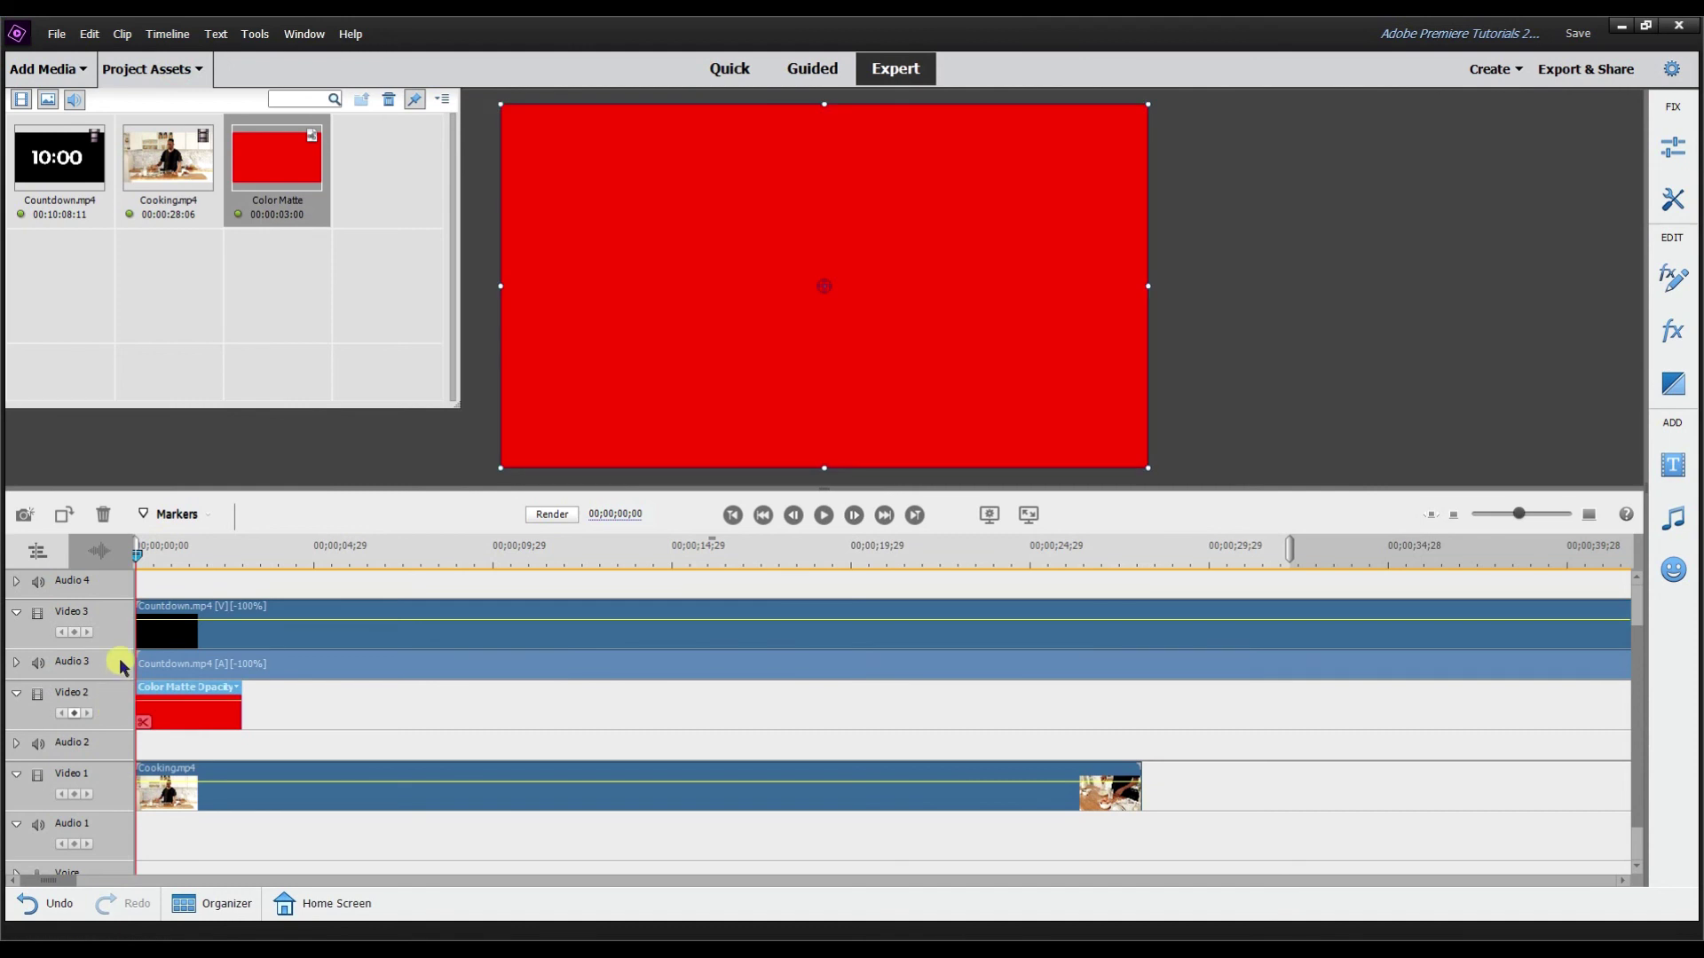
{"action": "left_click_drag", "start_coordinate": [145, 583], "coordinate": [170, 559]}
{"action": "left_click_drag", "start_coordinate": [498, 461], "coordinate": [682, 345]}
{"action": "left_click_drag", "start_coordinate": [793, 293], "coordinate": [991, 182]}
{"action": "left_click_drag", "start_coordinate": [1142, 228], "coordinate": [1060, 184]}
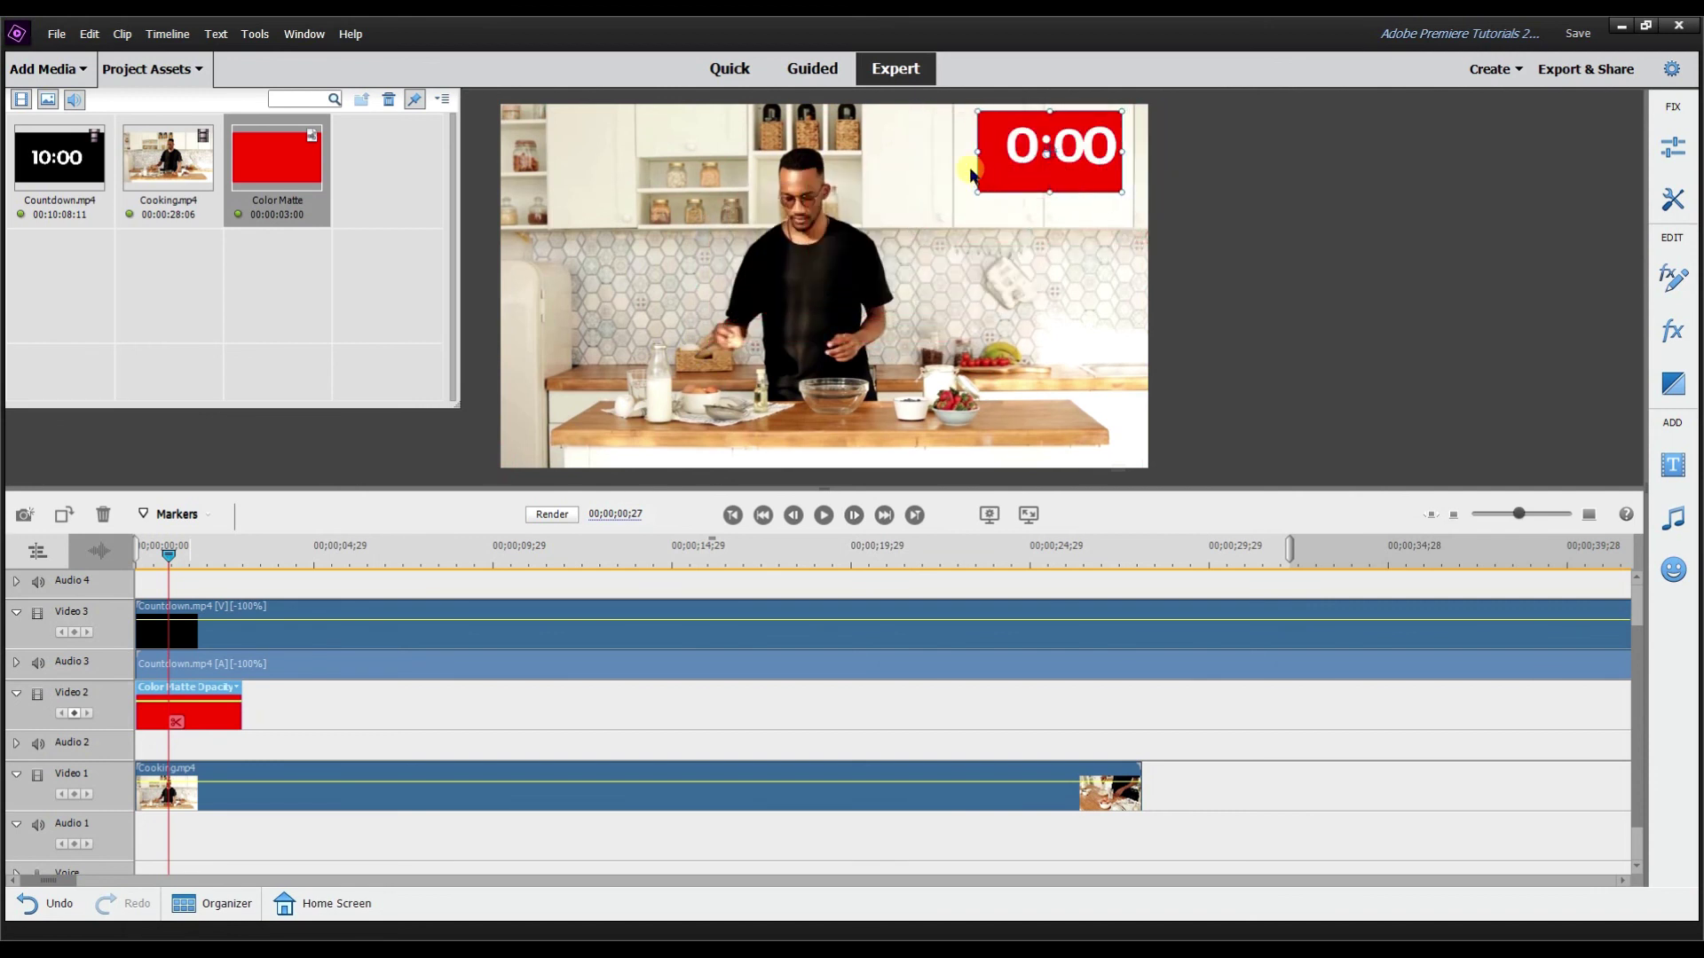
{"action": "left_click", "coordinate": [972, 259]}
{"action": "left_click", "coordinate": [1027, 189]}
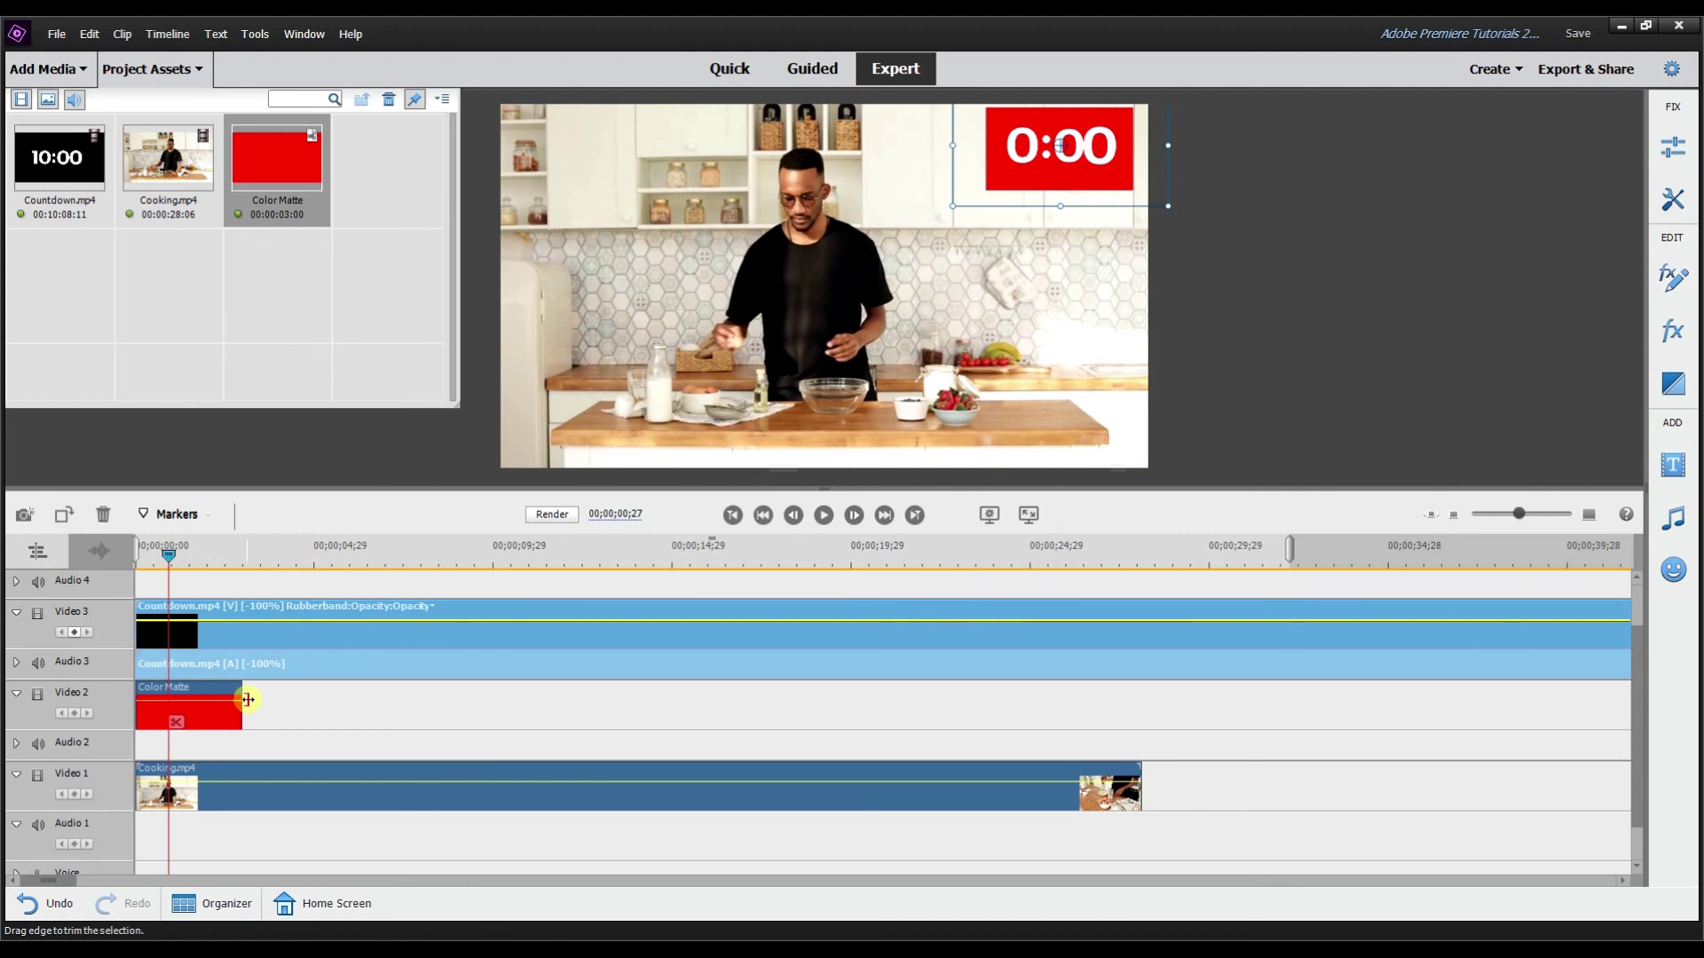
Step: Extend the Color Matte clip on Video 2 to the end of the Cooking clip and play from the start
{"action": "left_click_drag", "start_coordinate": [248, 700], "coordinate": [909, 712]}
{"action": "left_click_drag", "start_coordinate": [1145, 724], "coordinate": [1142, 724]}
{"action": "left_click_drag", "start_coordinate": [164, 551], "coordinate": [136, 552]}
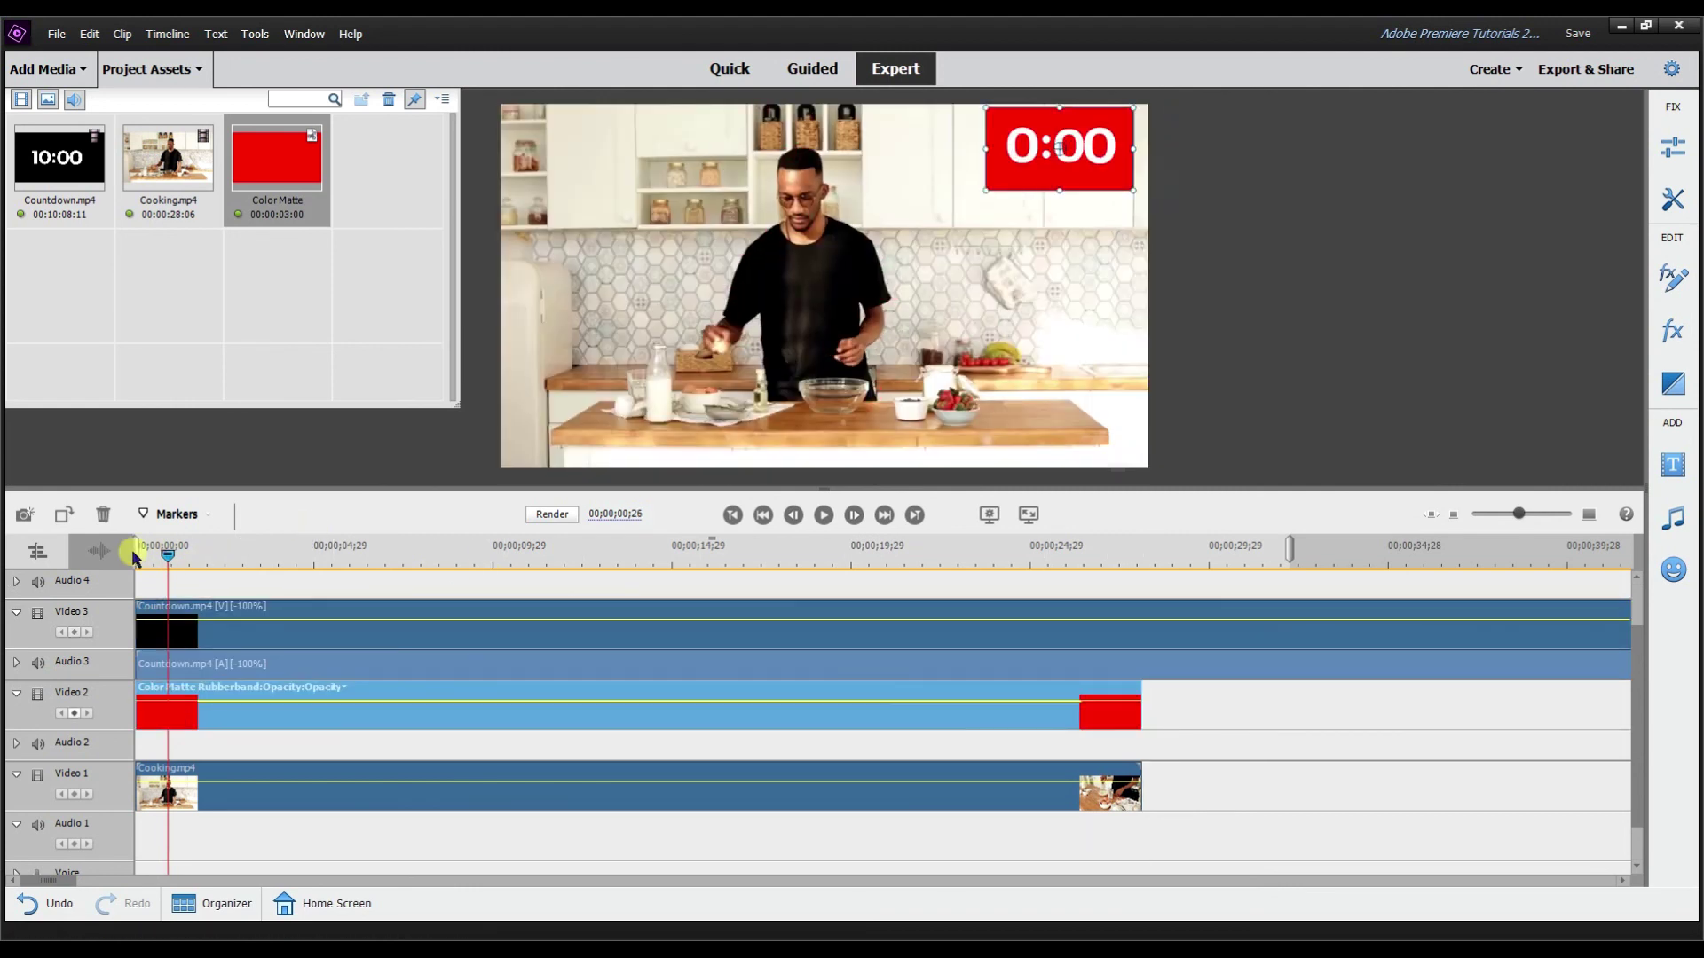
{"action": "left_click", "coordinate": [823, 516]}
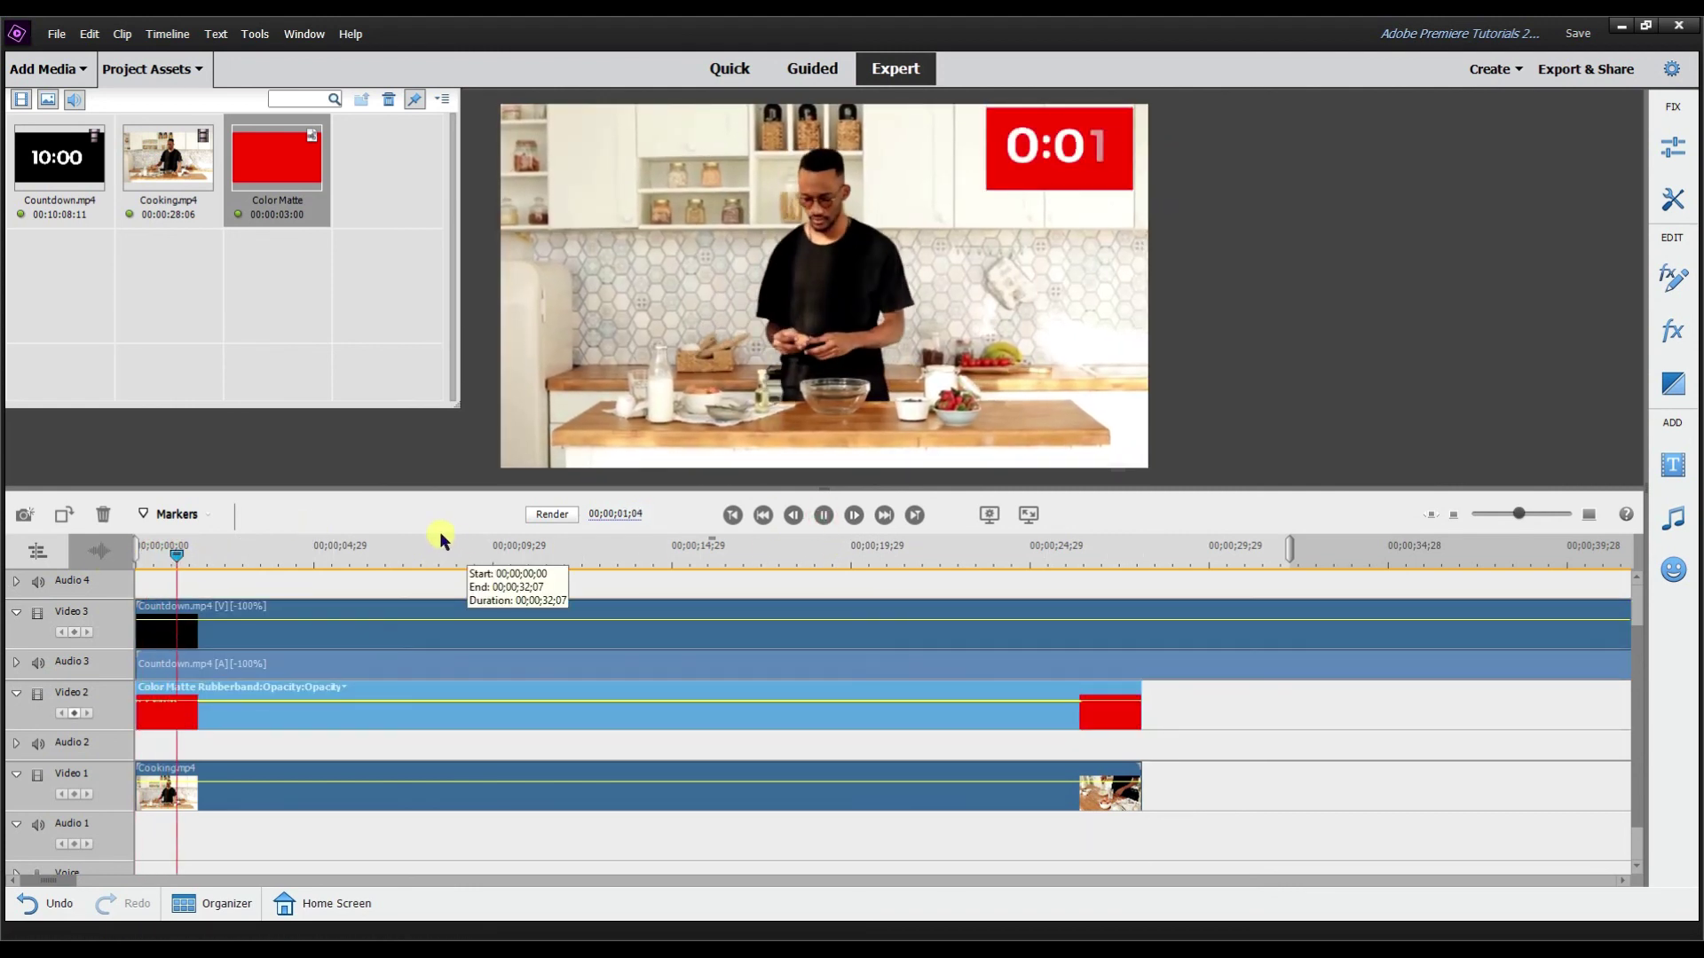